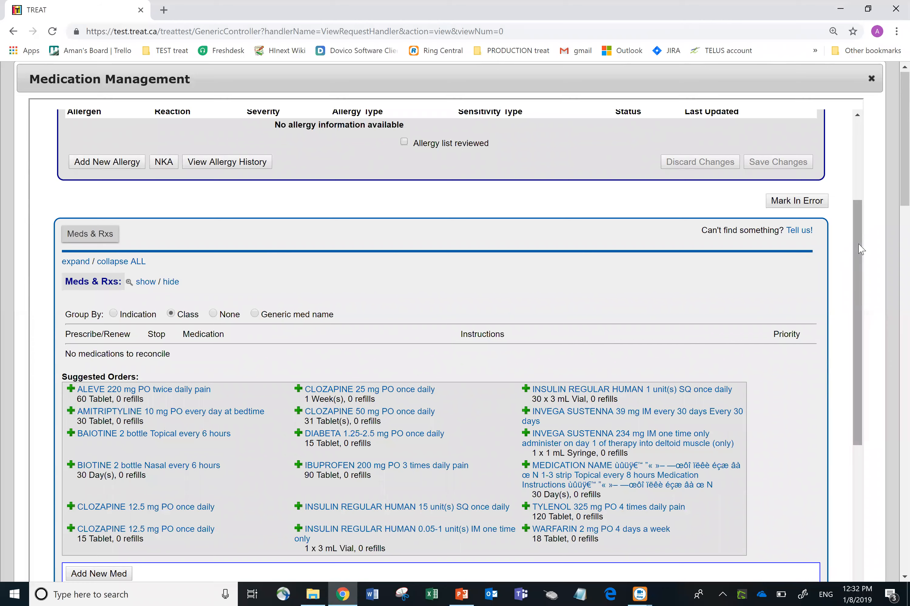
- Add a new medication by searching for "cloza" and choosing the favourite CLOZAPINE 12.5 mg PO once daily without a dispense quantity
{"action": "left_click", "coordinate": [101, 573]}
{"action": "left_click", "coordinate": [101, 507]}
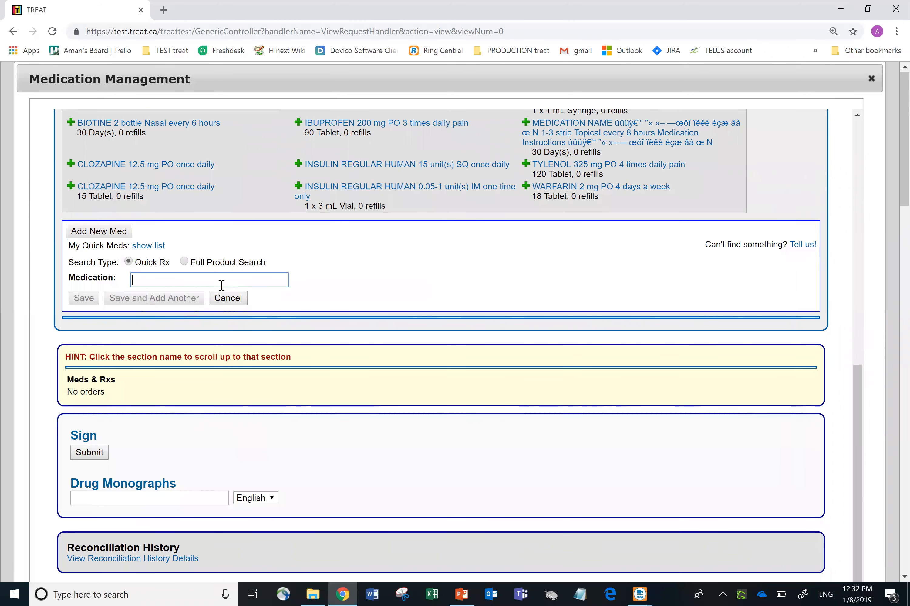
{"action": "type", "text": "cloza"}
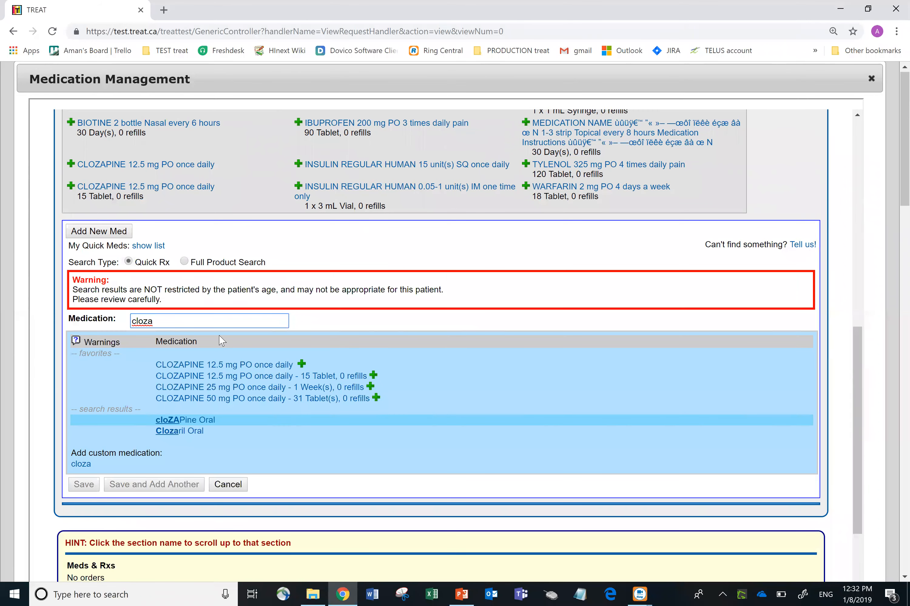
{"action": "left_click", "coordinate": [220, 365]}
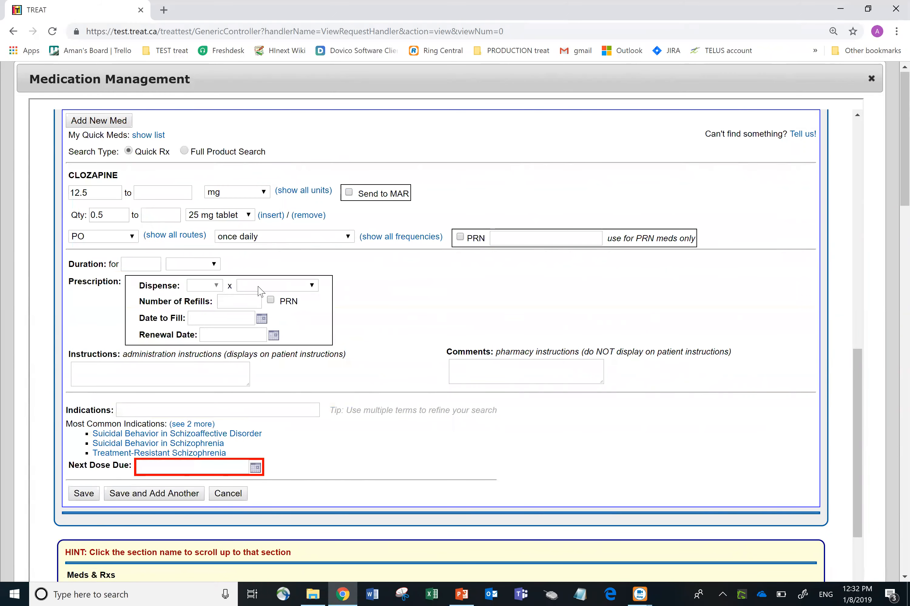
- Set the clozapine prescription's dispense amount to 1 Week(s)
{"action": "left_click", "coordinate": [299, 290]}
{"action": "left_click", "coordinate": [259, 378]}
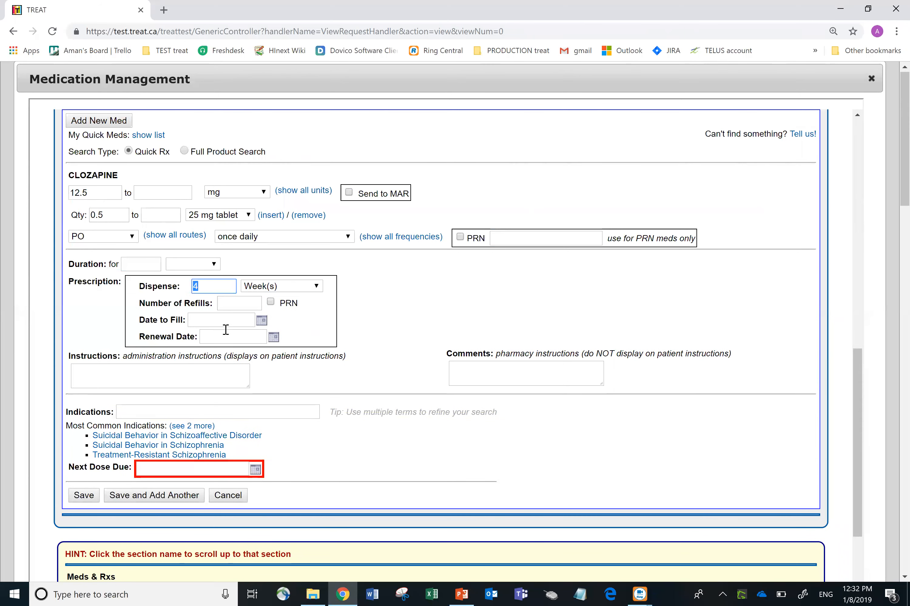
{"action": "type", "text": "1"}
- Set the prescription's Date to Fill to 02-01-2019
{"action": "left_click", "coordinate": [261, 321]}
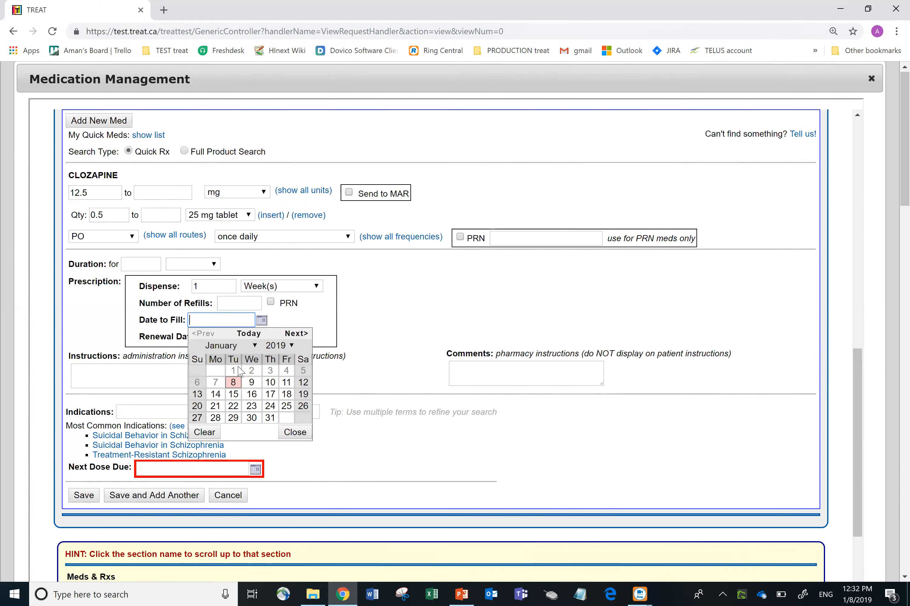
{"action": "left_click", "coordinate": [296, 333]}
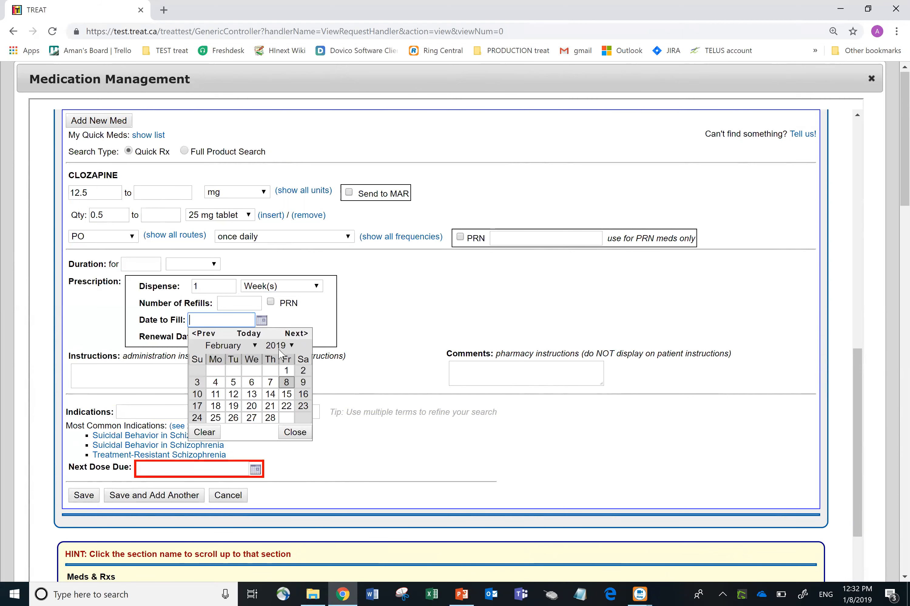
{"action": "left_click", "coordinate": [287, 371]}
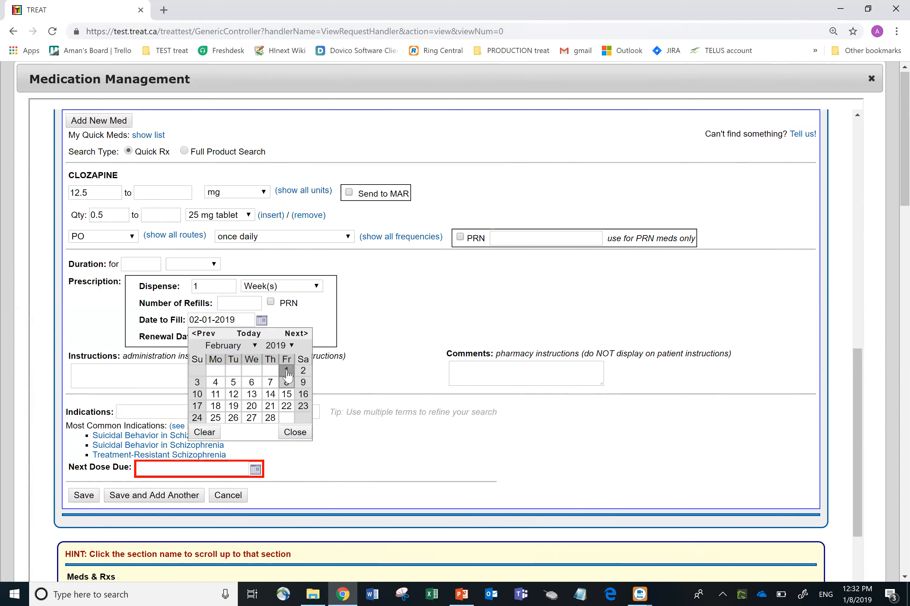
{"action": "left_click", "coordinate": [411, 322]}
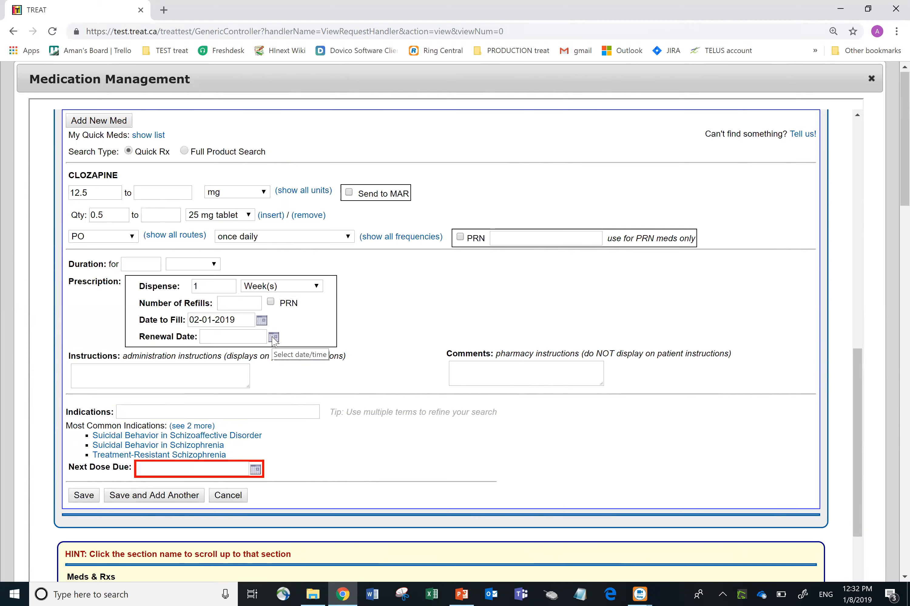
- Set the Next Dose Due date of the 12.5 mg order to 02-01-2019
{"action": "left_click", "coordinate": [256, 470]}
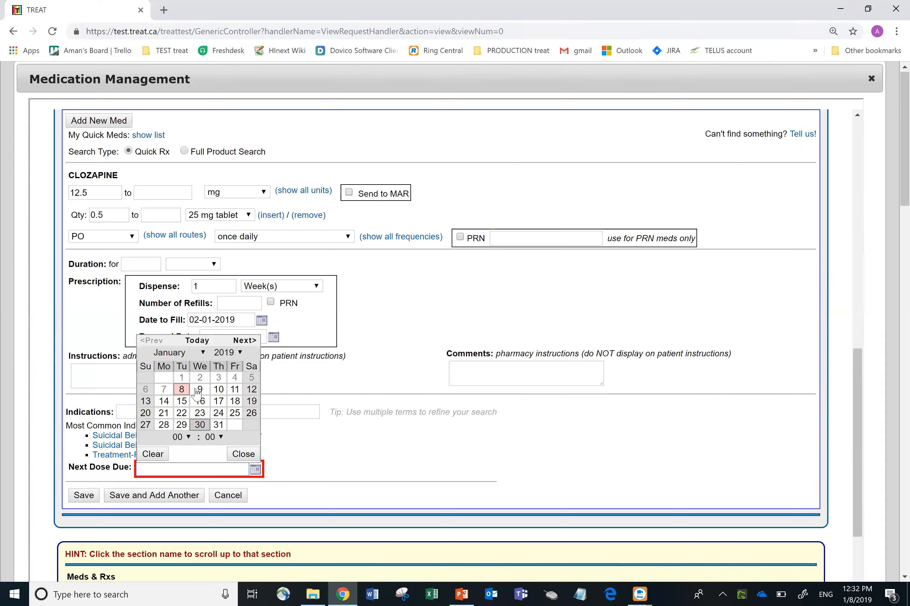
{"action": "left_click", "coordinate": [245, 341]}
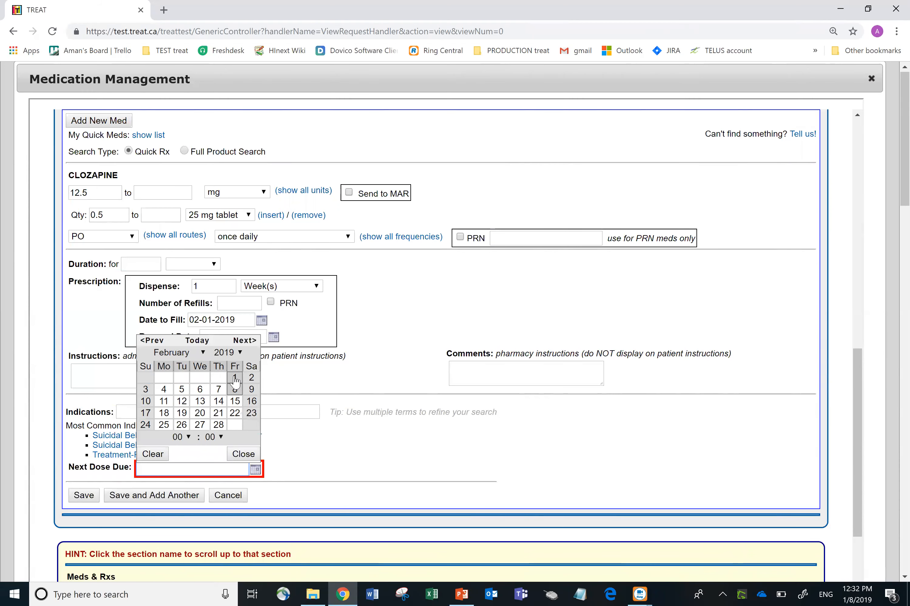
{"action": "left_click", "coordinate": [235, 378]}
{"action": "left_click", "coordinate": [414, 469]}
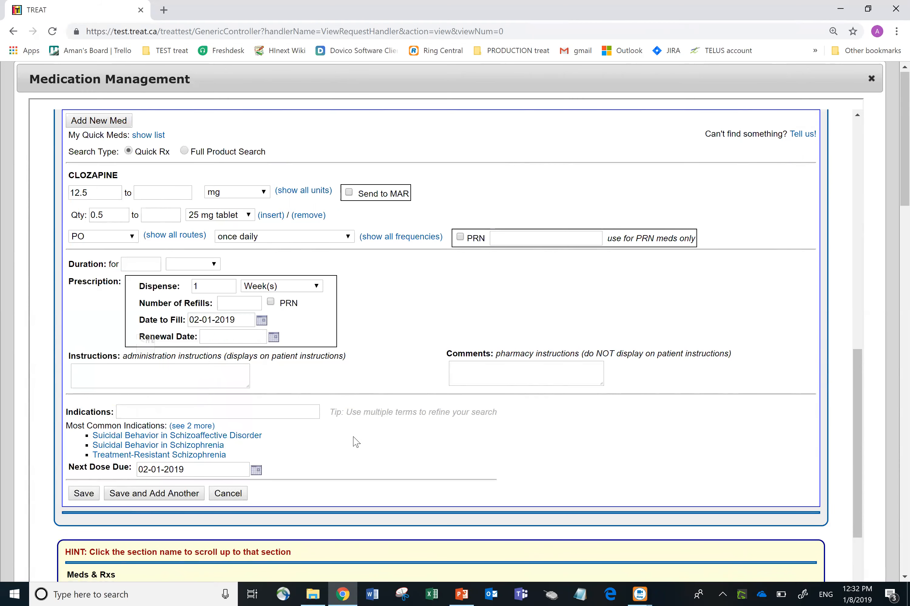
- Enter the administration instructions "Start on Feb 1. Get blood work done on Feb 7."
{"action": "left_click", "coordinate": [218, 373]}
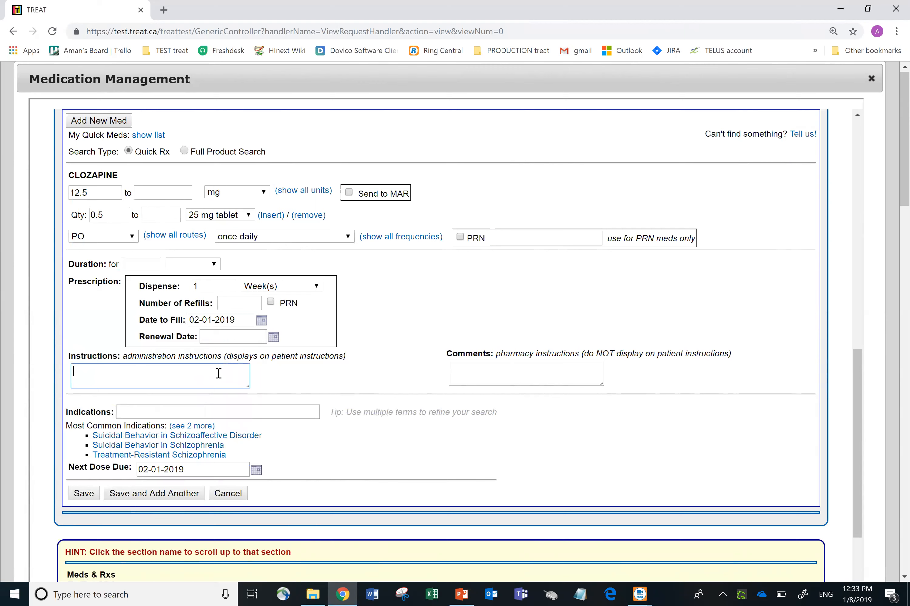
{"action": "type", "text": "Start on Feb 1. Get blood work"}
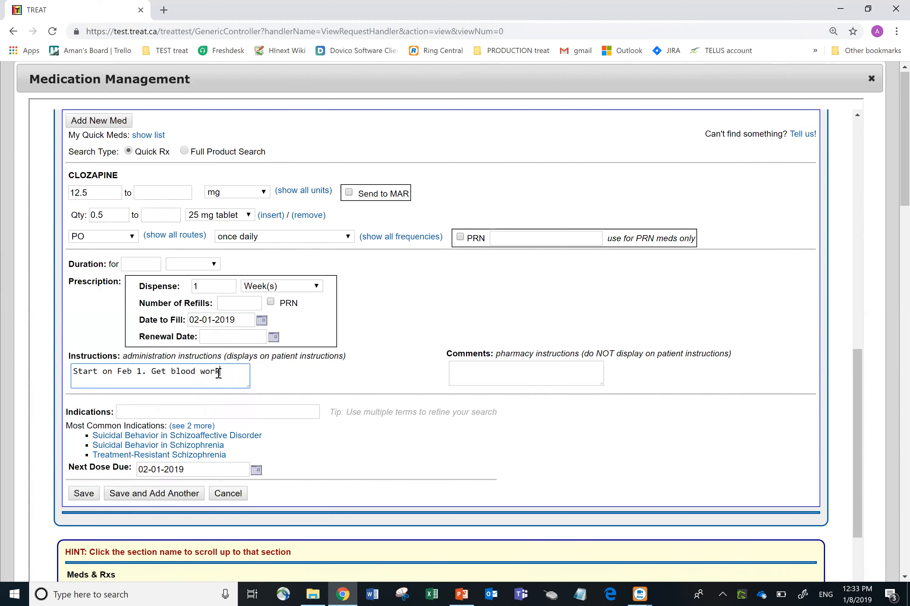
{"action": "type", "text": " done on Feb 7."}
- Copy the complete administration instructions into the pharmacy Comments
{"action": "left_click_drag", "start_coordinate": [126, 382], "coordinate": [72, 372]}
{"action": "key", "text": "ctrl+c"}
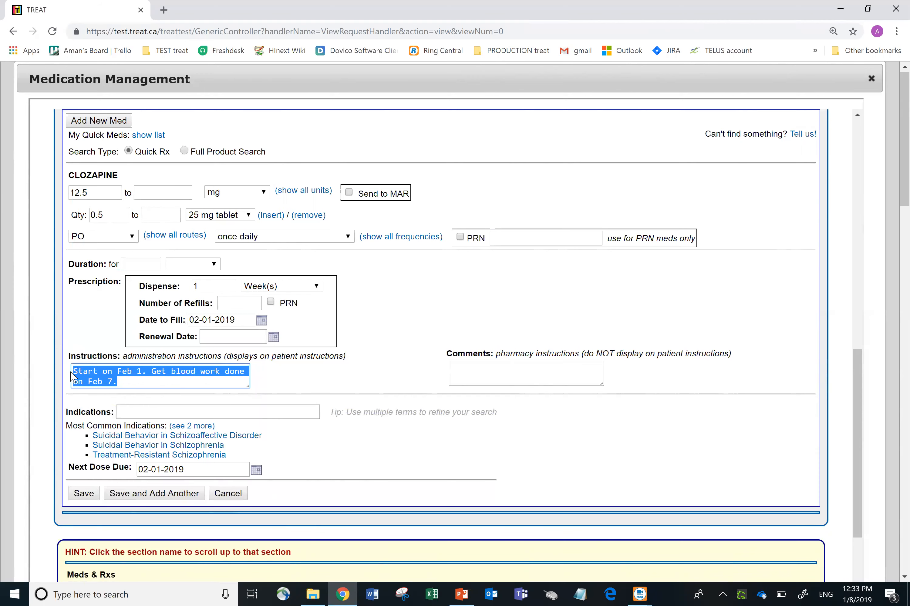
{"action": "left_click", "coordinate": [524, 370]}
{"action": "key", "text": "ctrl+v"}
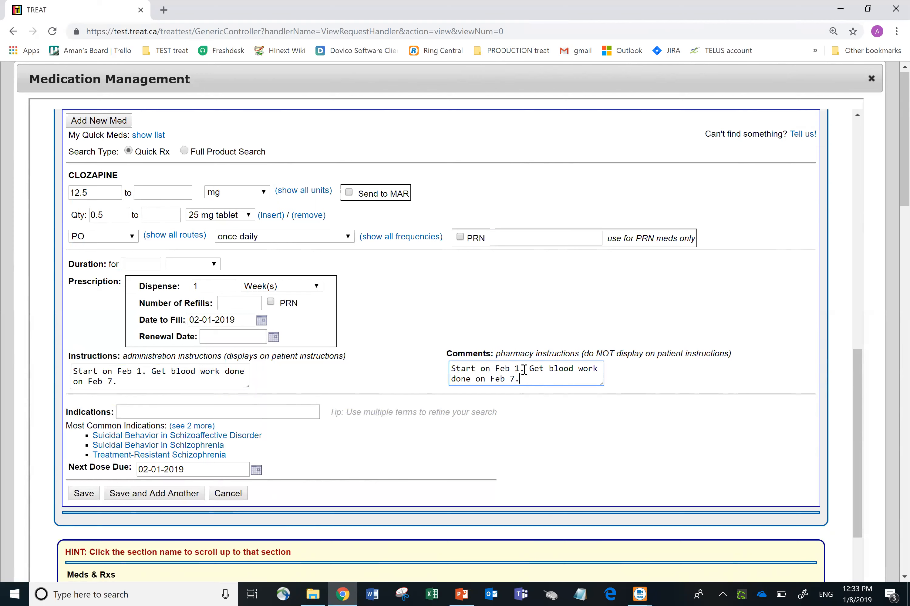
- Insert "with 12.5 mg of clozapine" after "Start on Feb 1" in the pharmacy Comments and check the rest of the text
{"action": "left_click", "coordinate": [520, 369]}
{"action": "type", "text": "wit"}
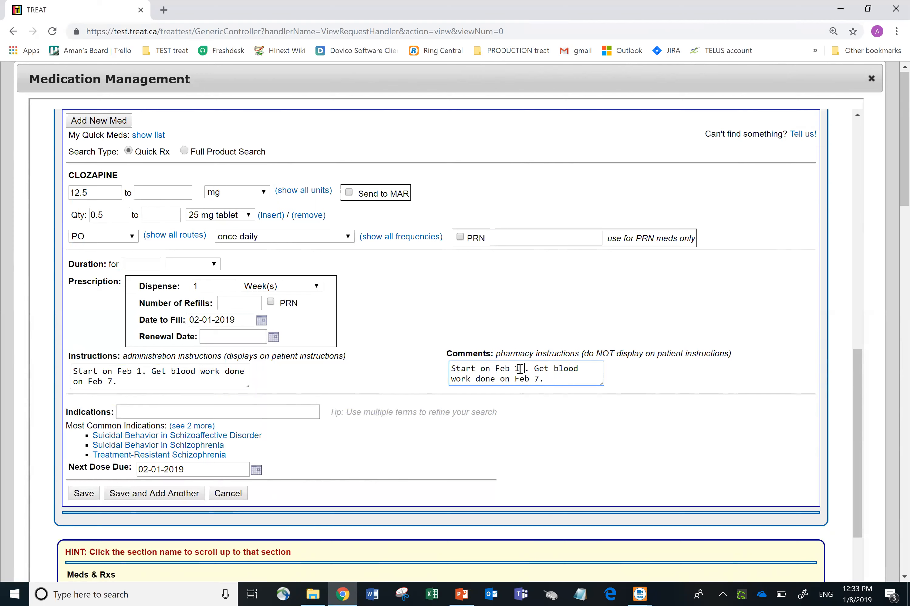
{"action": "type", "text": "h 12.5"}
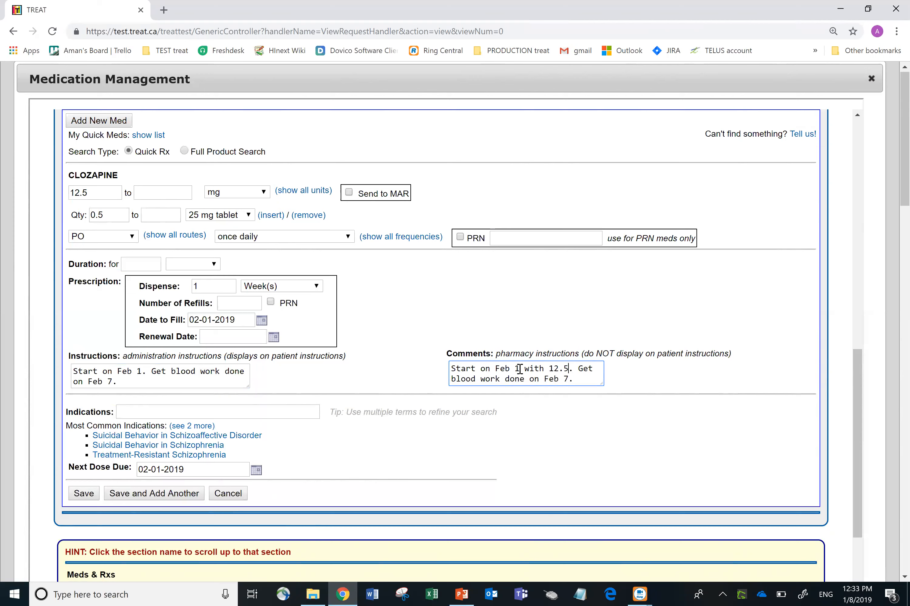
{"action": "type", "text": " mg"}
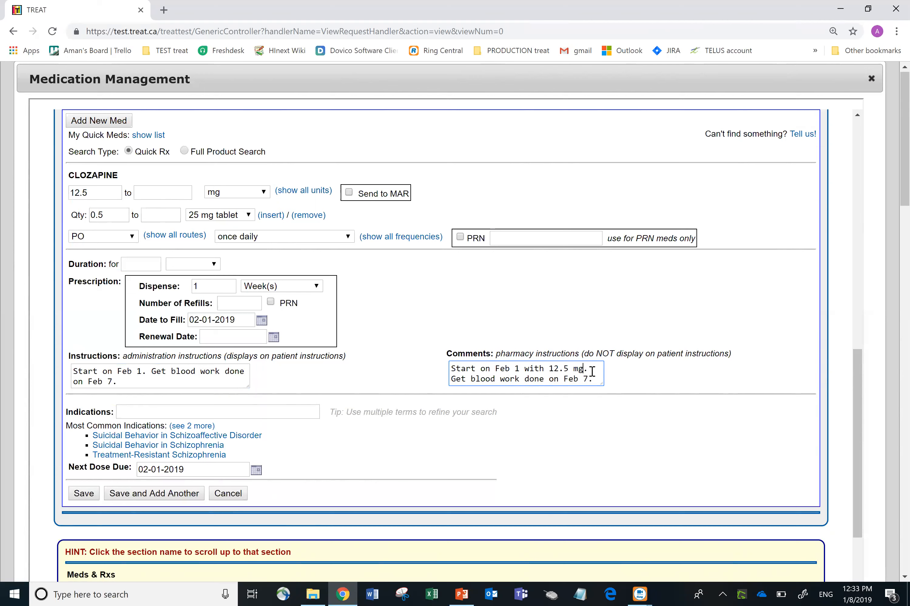
{"action": "type", "text": " of cl"}
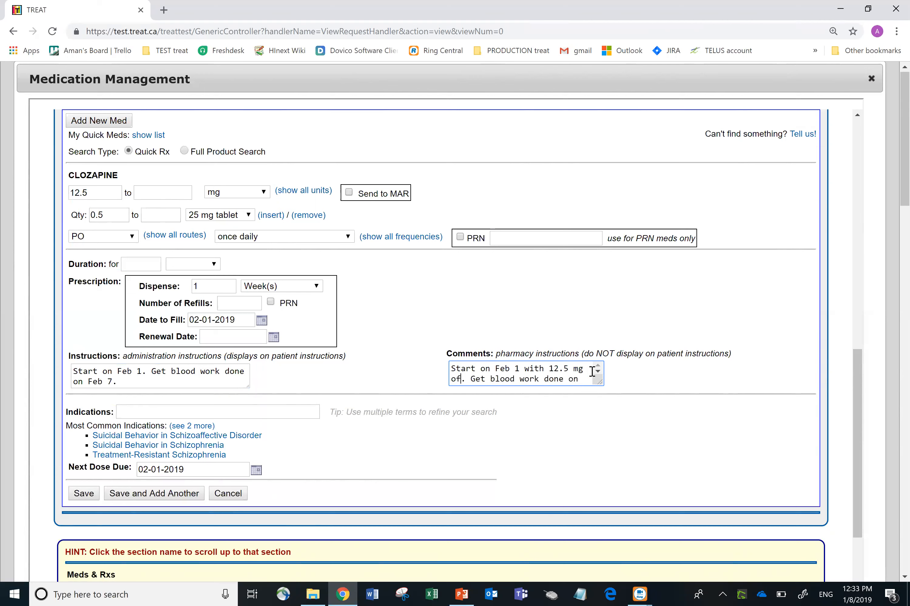
{"action": "type", "text": "ozapine"}
{"action": "left_click", "coordinate": [591, 371]}
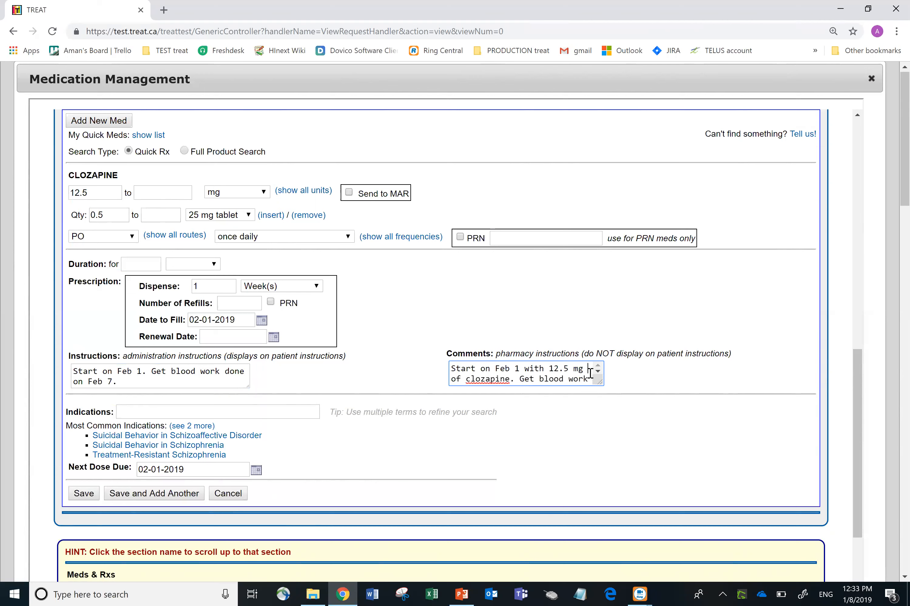
{"action": "key", "text": "Down"}
{"action": "key", "text": "Down"}
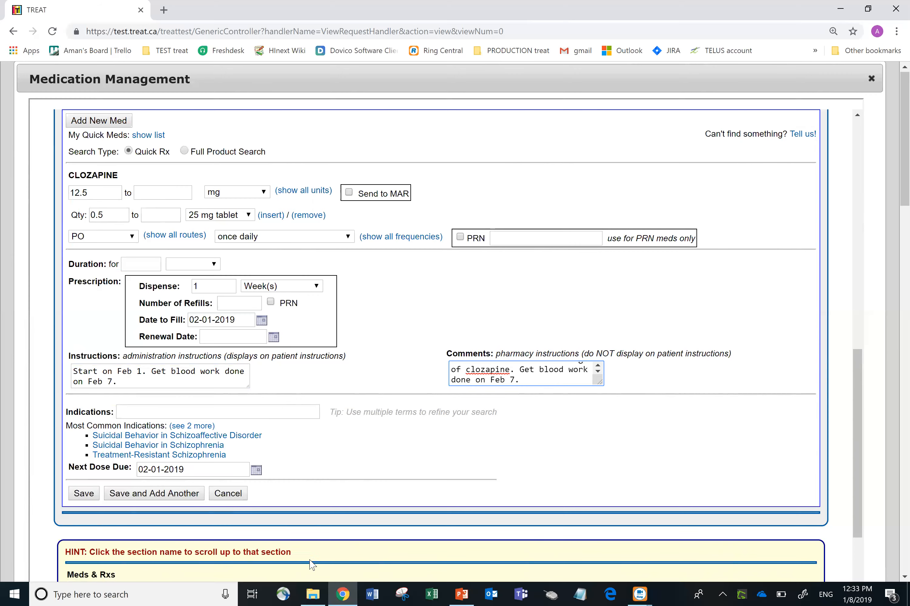
- Switch to PowerPoint, select order i of Scenario 1 to compare it with the entry, and return to TREAT
{"action": "left_click", "coordinate": [461, 593]}
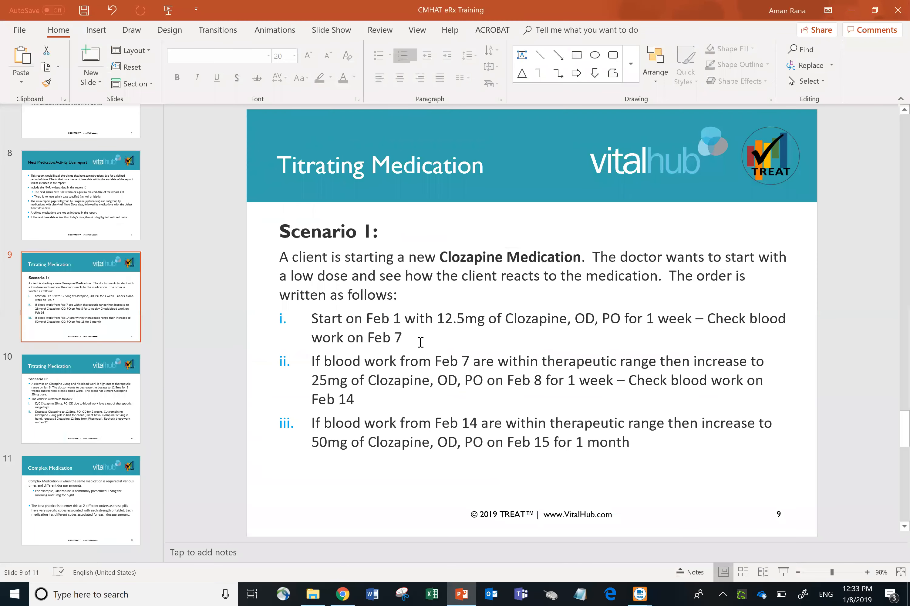
{"action": "left_click_drag", "start_coordinate": [407, 338], "coordinate": [309, 320]}
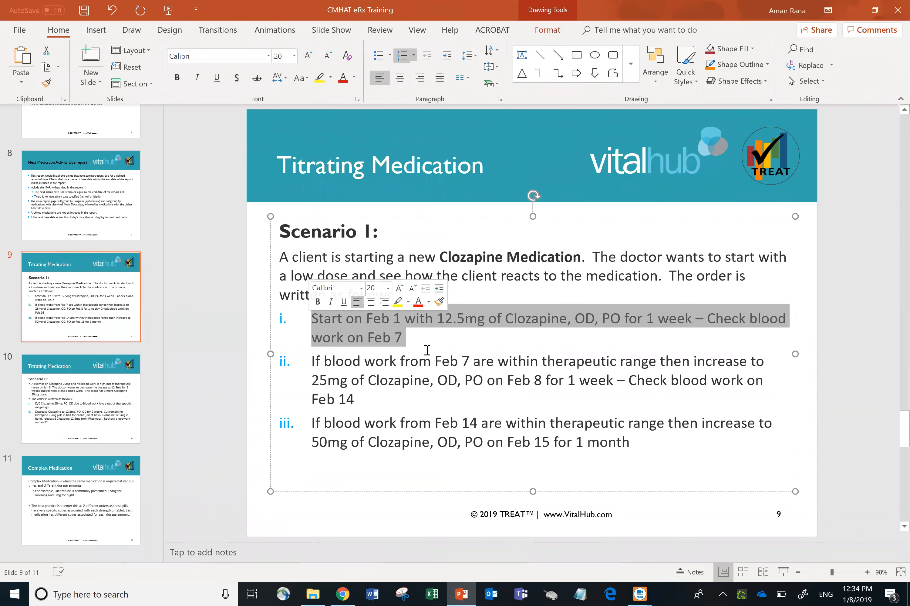
{"action": "key", "text": "alt+Tab"}
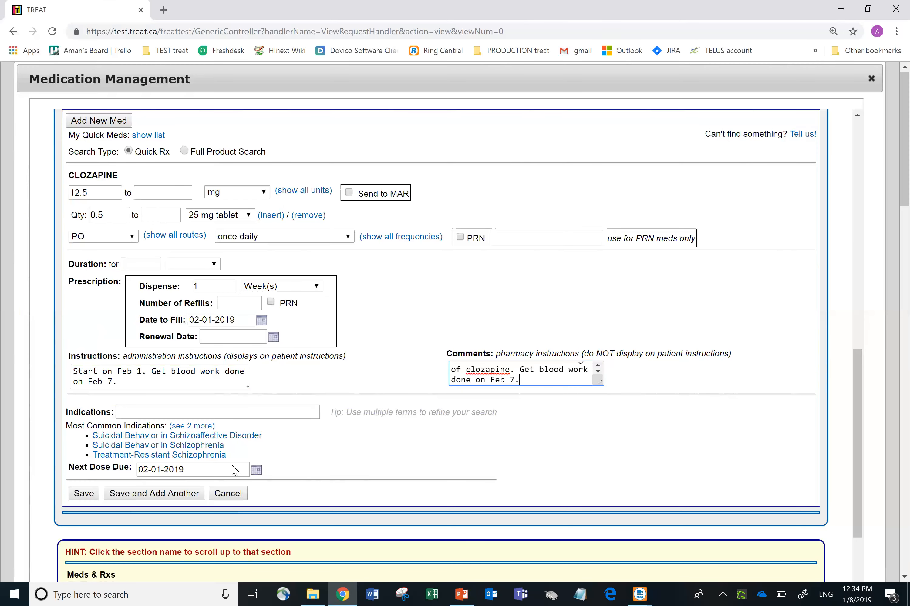
- Save the 12.5 mg clozapine order with a blank entry opened for another medication, and review the saved order
{"action": "left_click", "coordinate": [153, 494]}
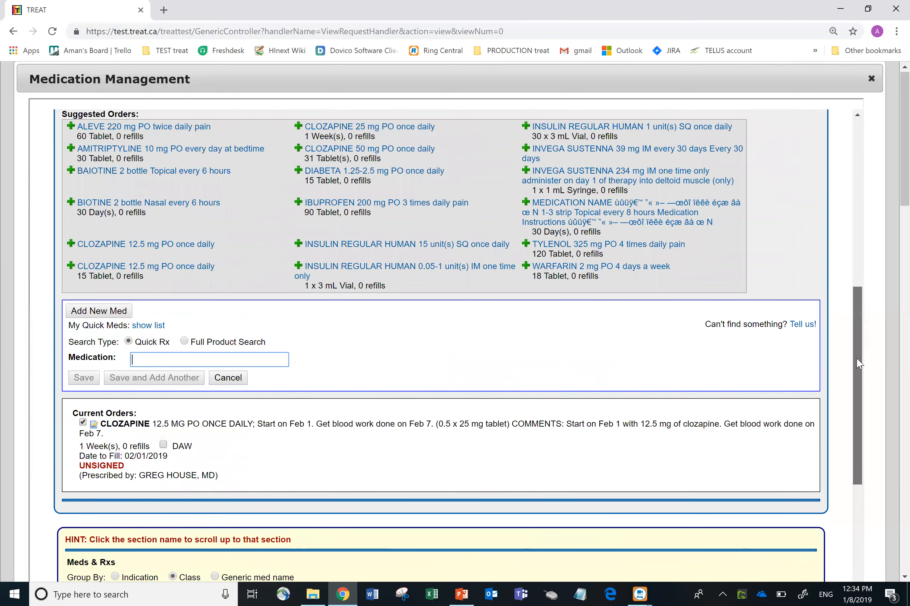
{"action": "left_click_drag", "start_coordinate": [852, 296], "coordinate": [858, 388]}
{"action": "scroll", "coordinate": [855, 371], "scroll_direction": "up", "scroll_amount": 3}
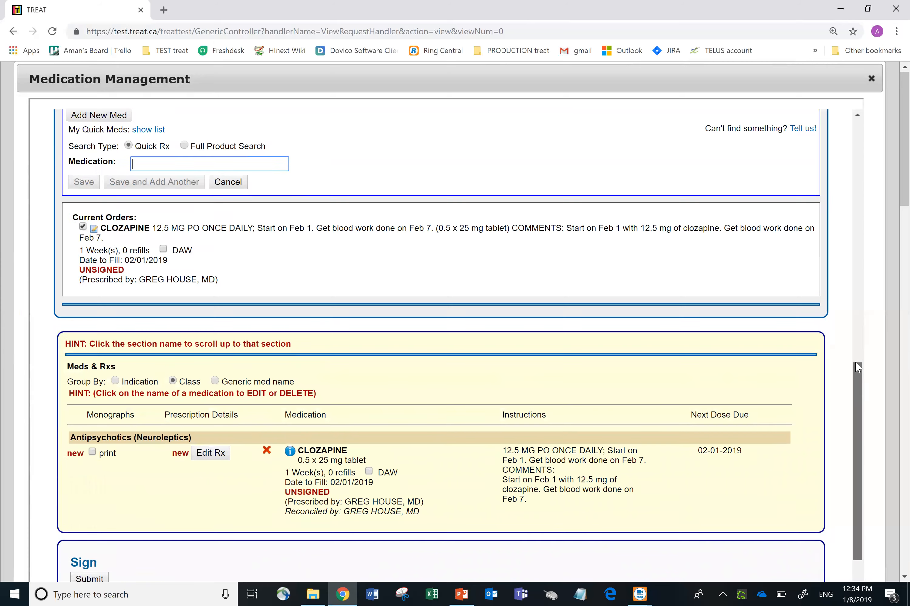
{"action": "scroll", "coordinate": [855, 313], "scroll_direction": "up", "scroll_amount": 2}
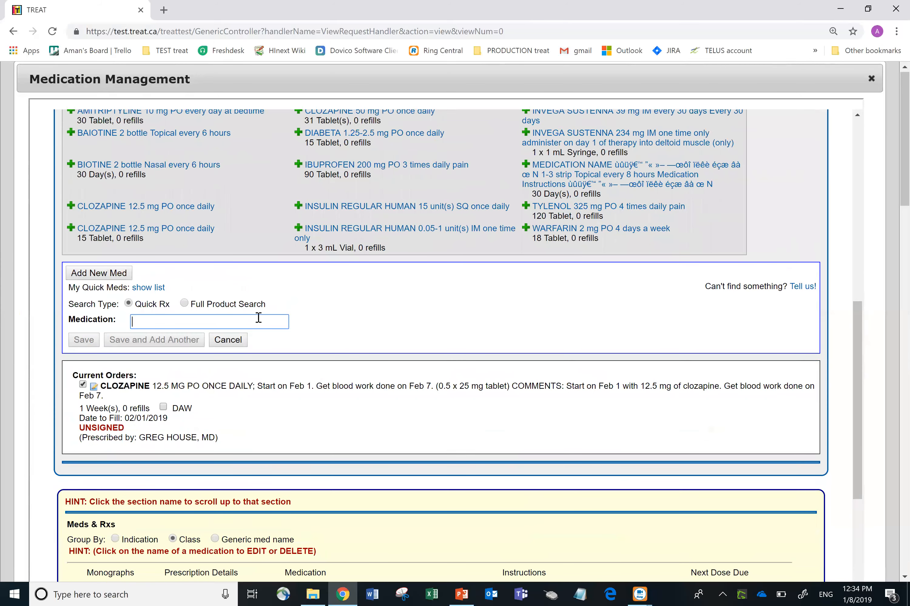
- Check order ii on the PowerPoint slide and, in TREAT, search for "cloza" and choose the favourite CLOZAPINE 25 mg PO once daily, 1 Week(s)
{"action": "left_click", "coordinate": [460, 594]}
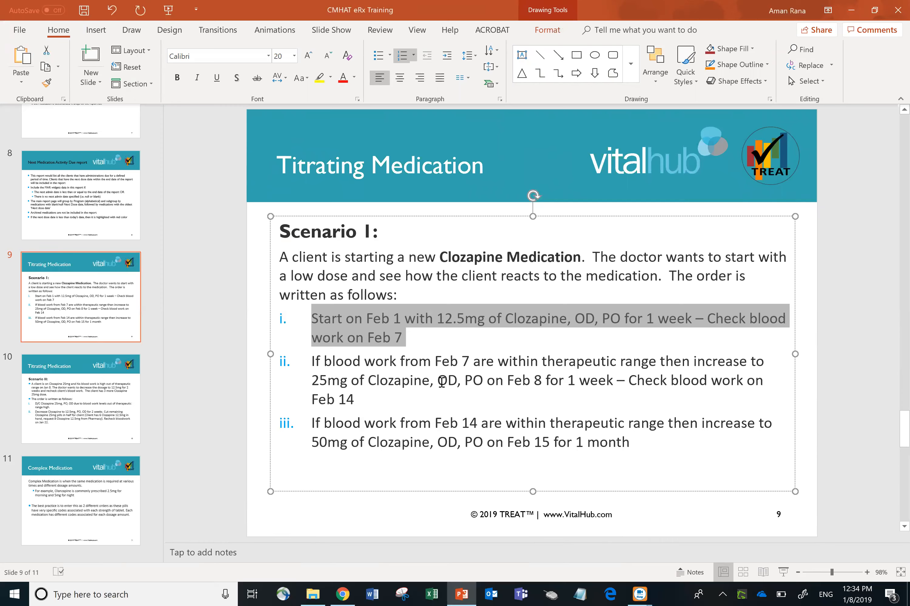
{"action": "key", "text": "alt+Tab"}
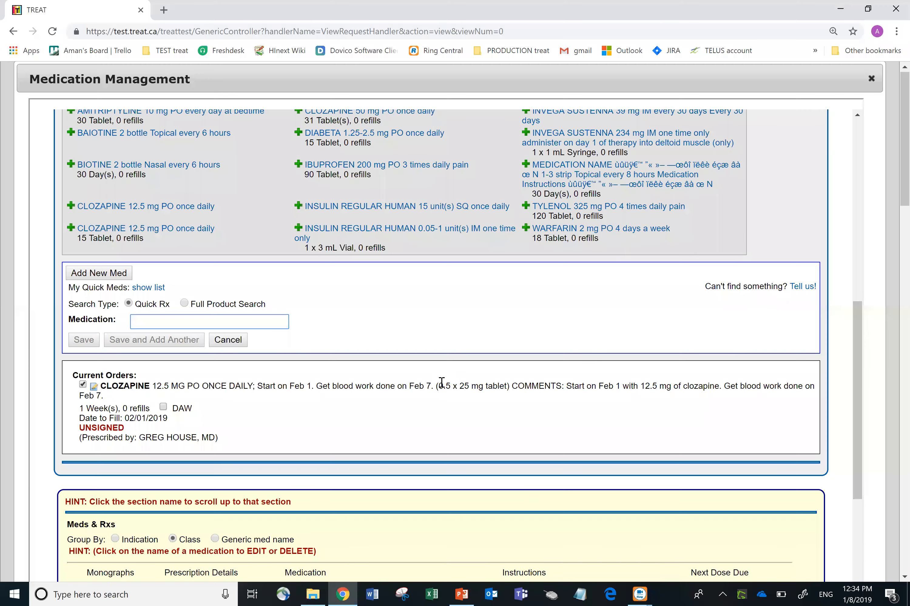
{"action": "type", "text": "cloza"}
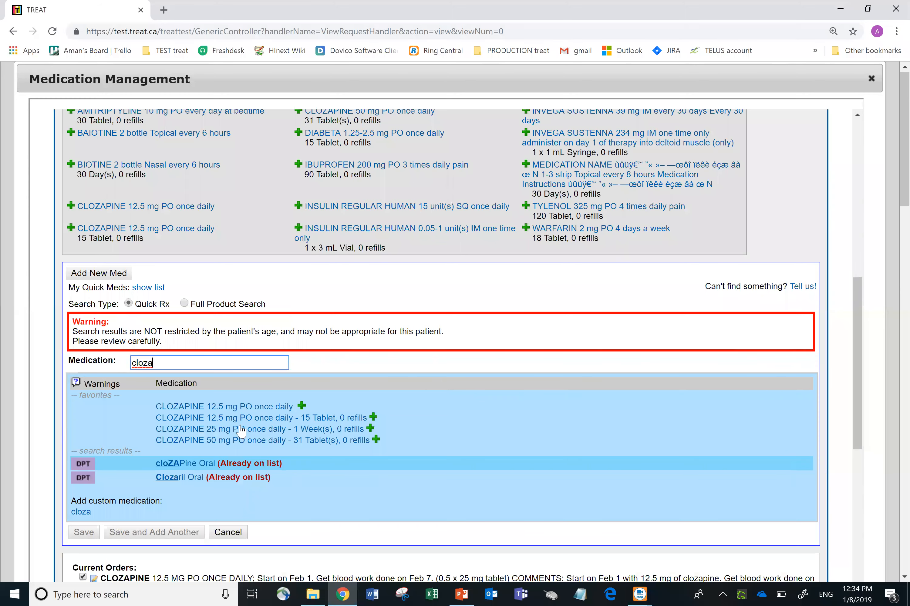
{"action": "left_click", "coordinate": [240, 430]}
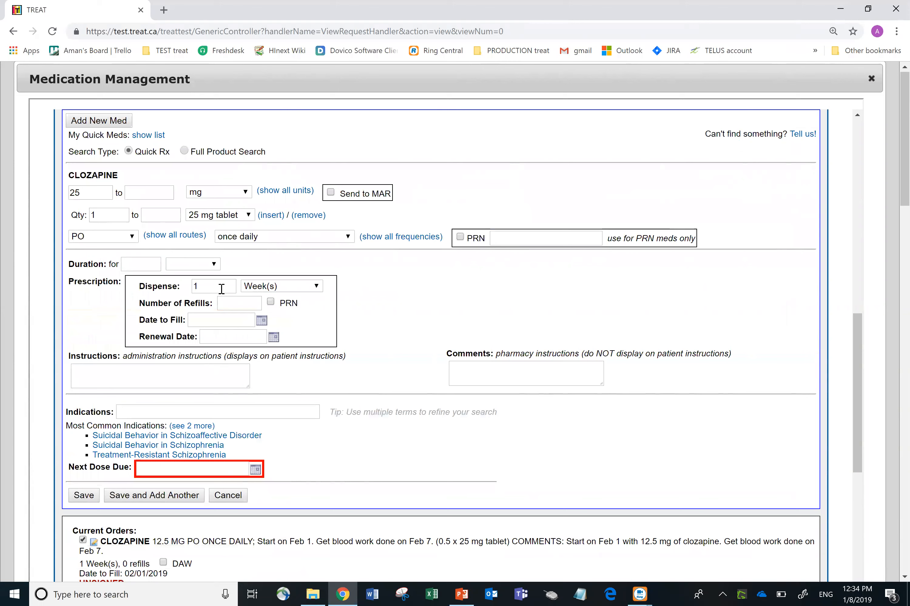
- Look up the start date of order ii on the PowerPoint slide, select it in the text, and return to TREAT
{"action": "left_click", "coordinate": [456, 593]}
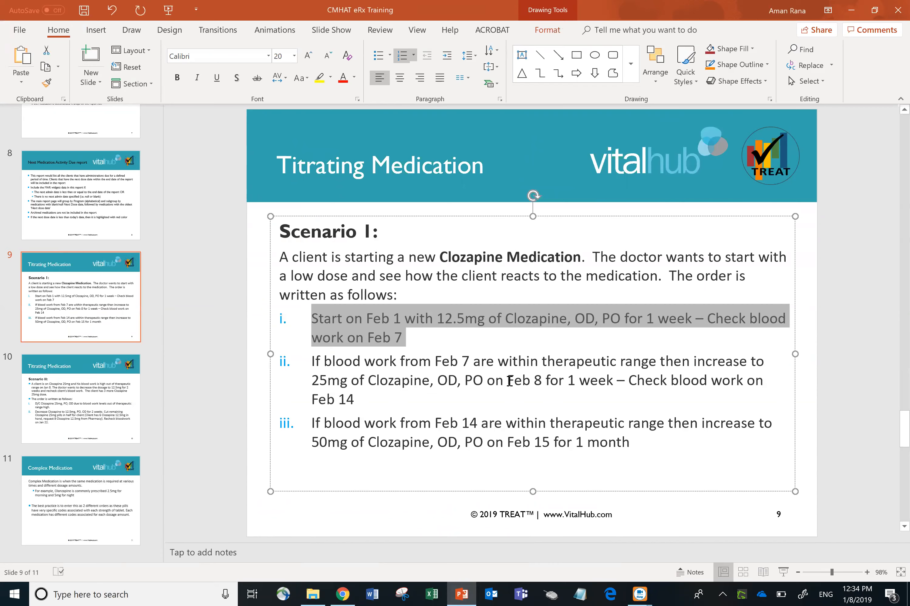
{"action": "left_click_drag", "start_coordinate": [508, 381], "coordinate": [541, 381]}
{"action": "key", "text": "alt+Tab"}
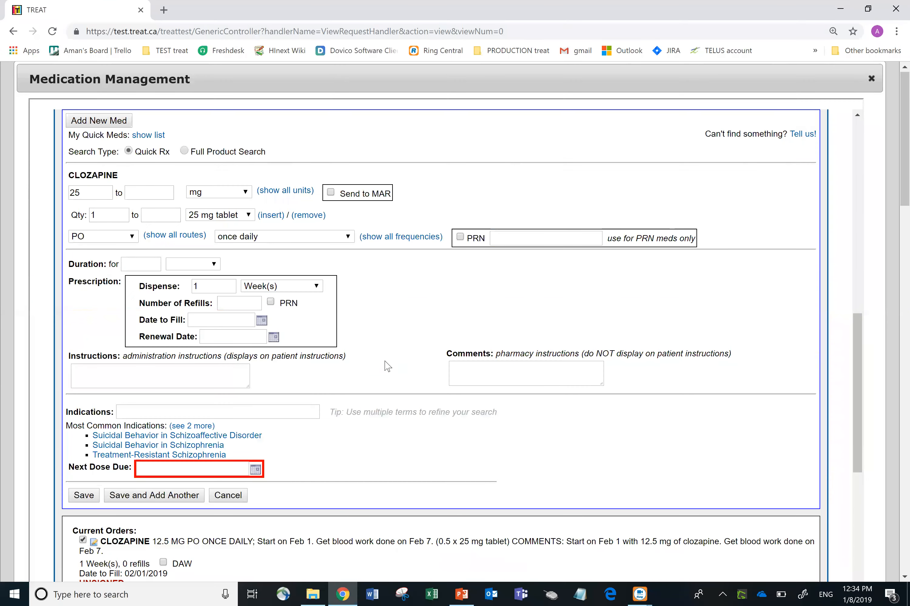
- Set both the Date to Fill and the Next Dose Due of the 25 mg clozapine order to 02-08-2019
{"action": "left_click", "coordinate": [261, 321]}
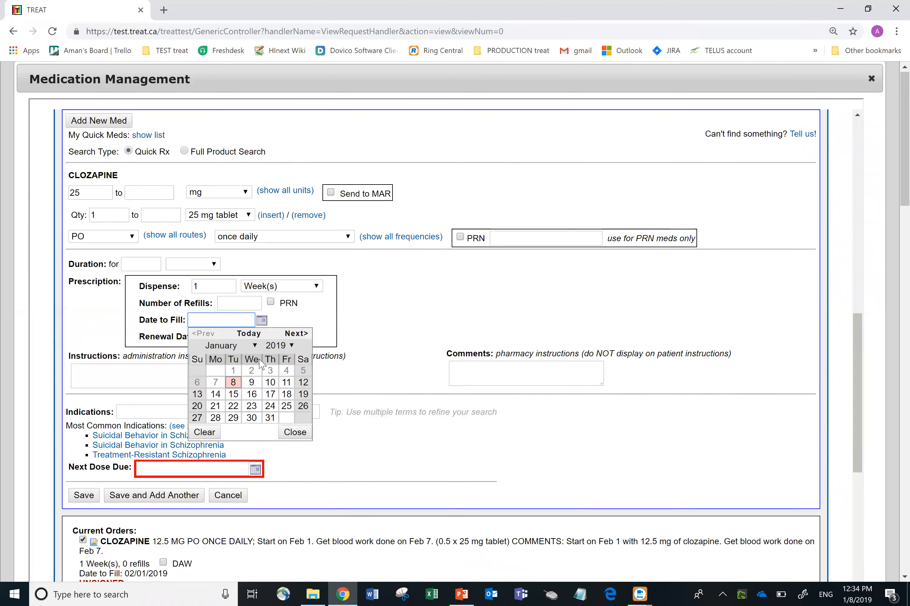
{"action": "left_click", "coordinate": [299, 334]}
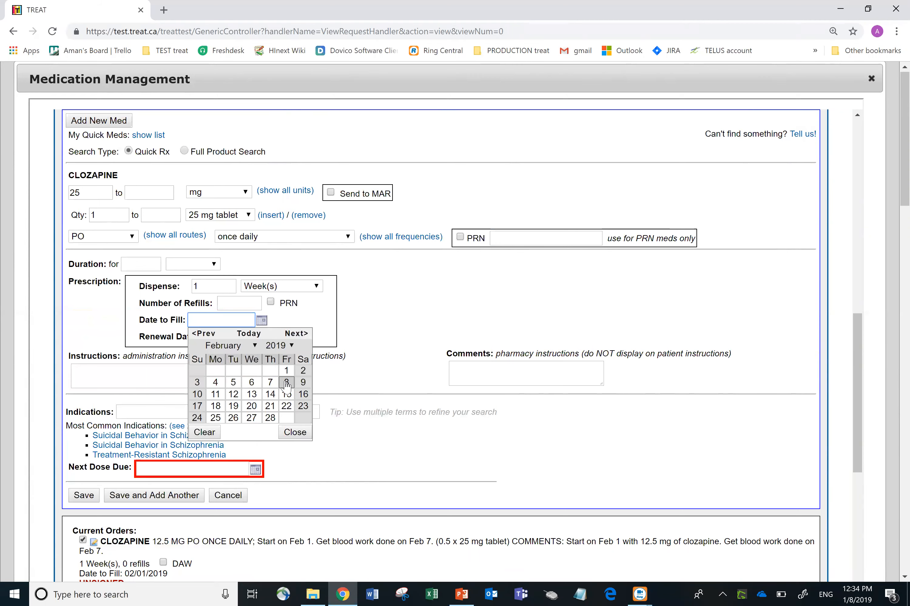
{"action": "left_click", "coordinate": [377, 339]}
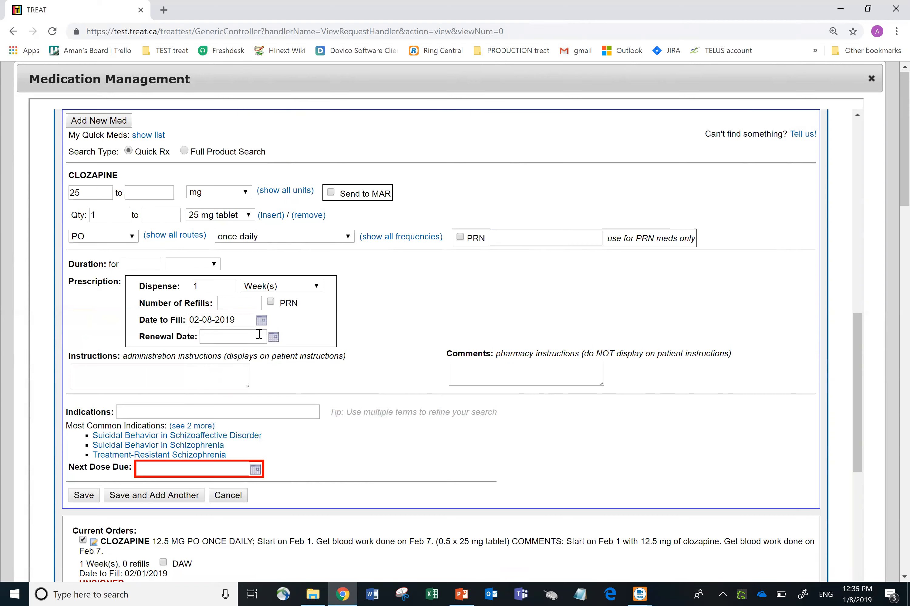
{"action": "left_click", "coordinate": [254, 470]}
{"action": "left_click", "coordinate": [245, 340]}
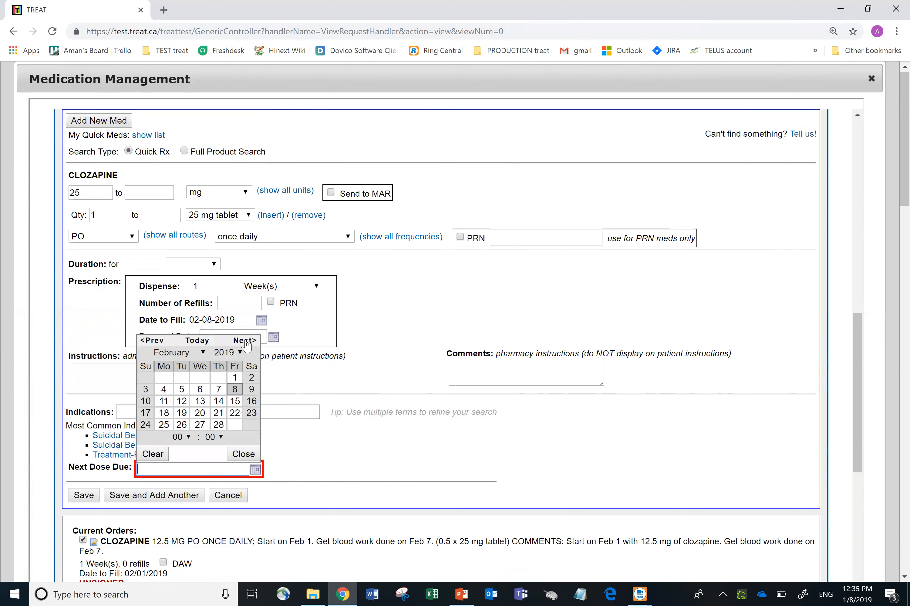
{"action": "left_click", "coordinate": [235, 389]}
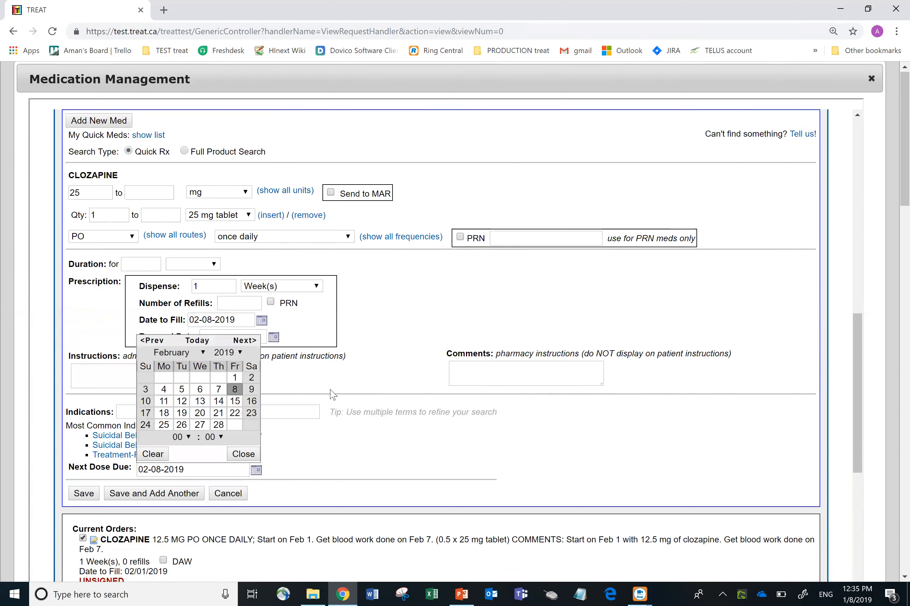
{"action": "left_click", "coordinate": [346, 384]}
- Enter "Get blood work done on Feb 14" as the administration instructions and copy the same text into the pharmacy comments
{"action": "left_click", "coordinate": [170, 375]}
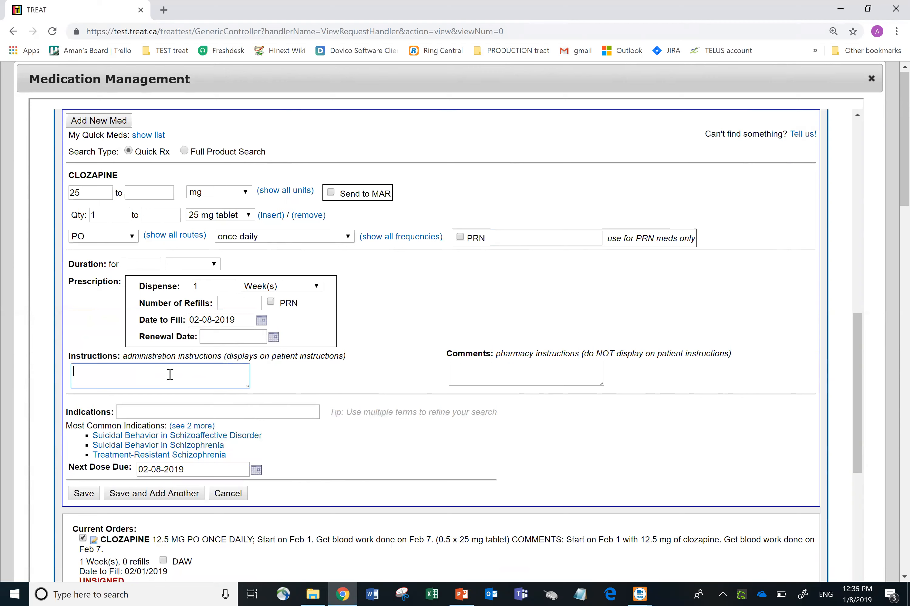
{"action": "type", "text": "Get blood work done on Feb 14"}
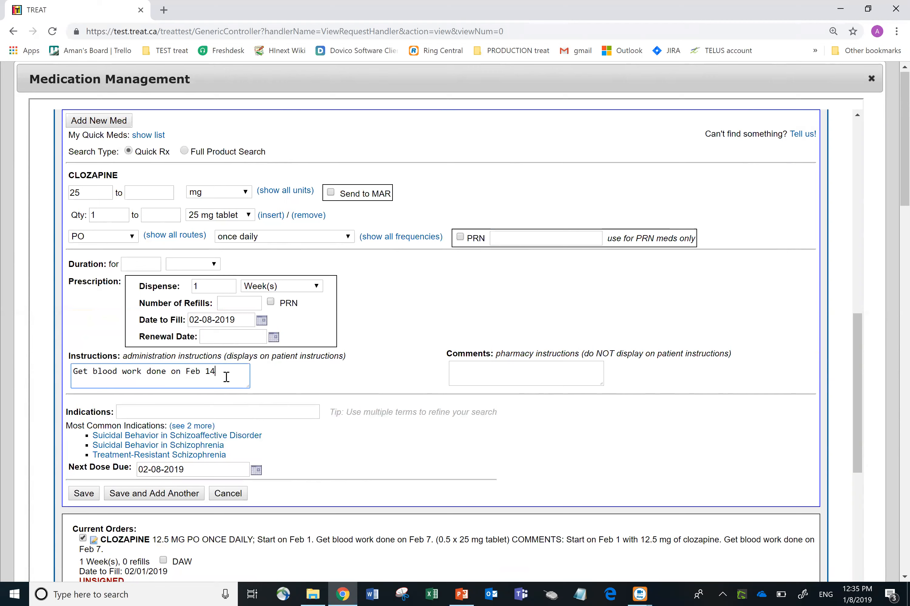
{"action": "left_click_drag", "start_coordinate": [226, 377], "coordinate": [72, 373]}
{"action": "key", "text": "ctrl+c"}
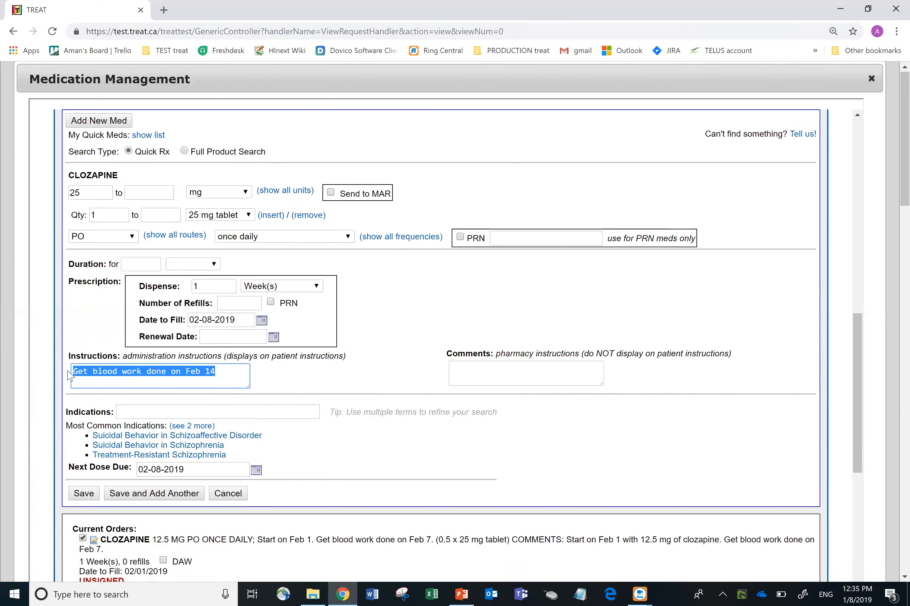
{"action": "left_click", "coordinate": [511, 376]}
{"action": "key", "text": "ctrl+v"}
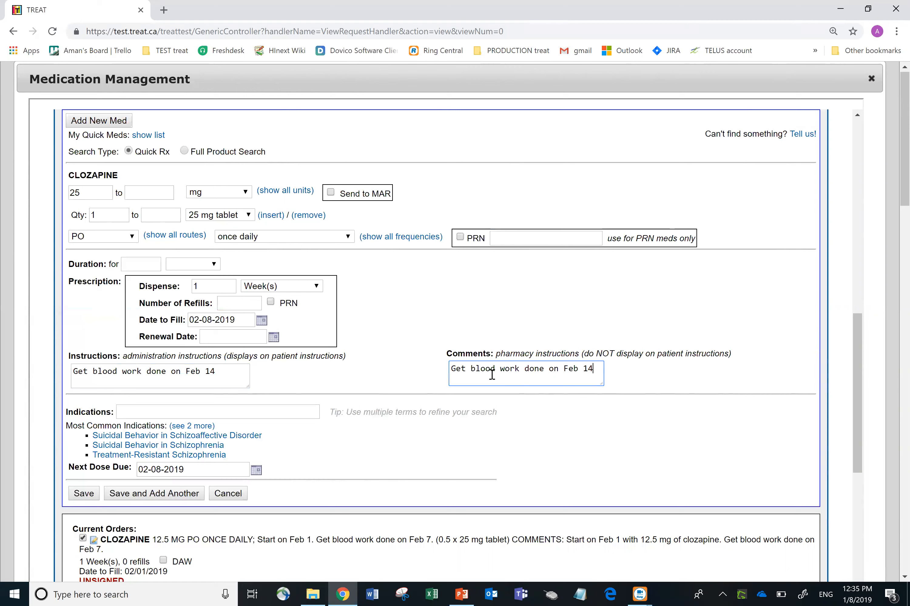
- Insert "If blood work from Feb 7 are within therapeutic range then increase" before the existing text in the pharmacy comments
{"action": "left_click", "coordinate": [452, 369]}
{"action": "type", "text": "If blood work"}
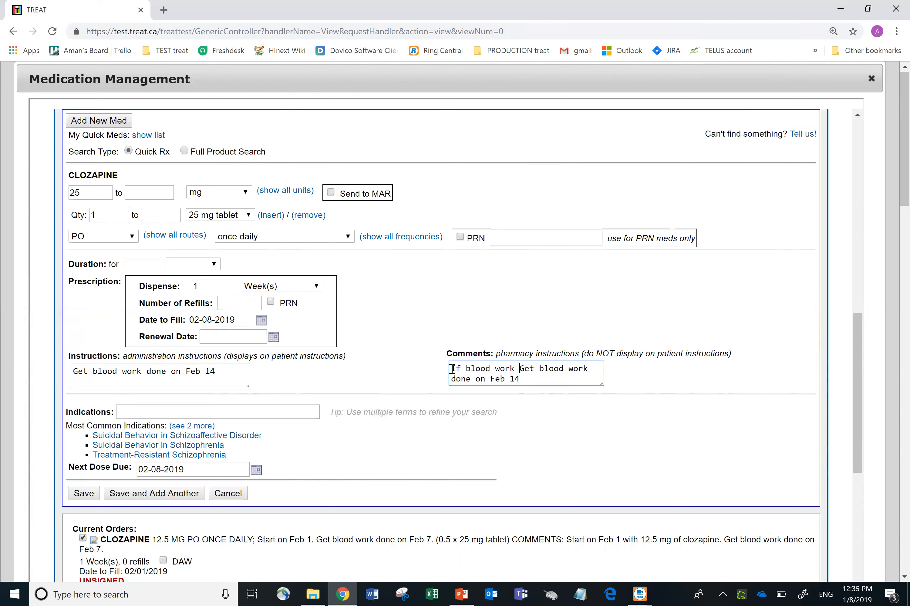
{"action": "type", "text": " from Feb "}
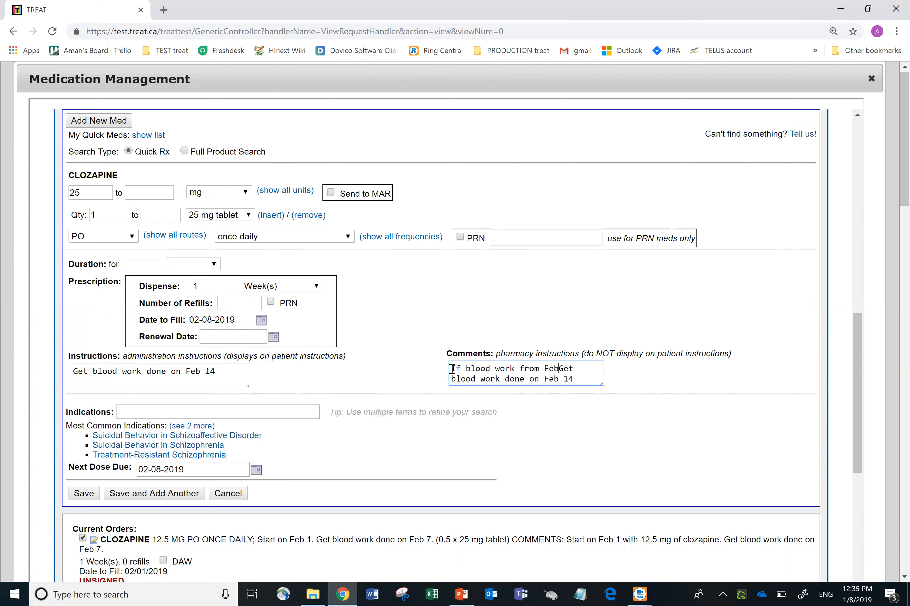
{"action": "type", "text": "7"}
{"action": "type", "text": " are within "}
{"action": "type", "text": "ther"}
{"action": "type", "text": "apu"}
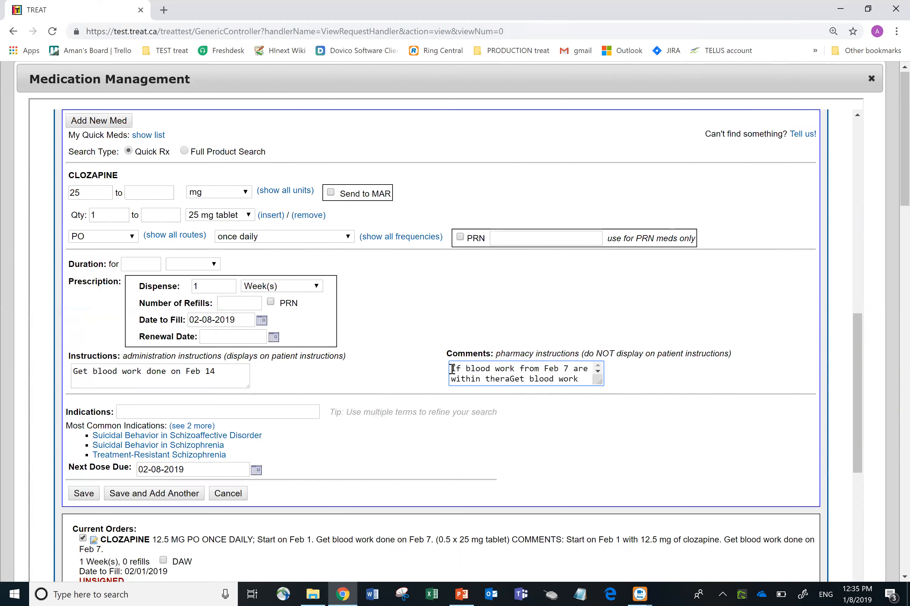
{"action": "key", "text": "BackSpace"}
{"action": "type", "text": "eutic "}
{"action": "type", "text": "range then increa"}
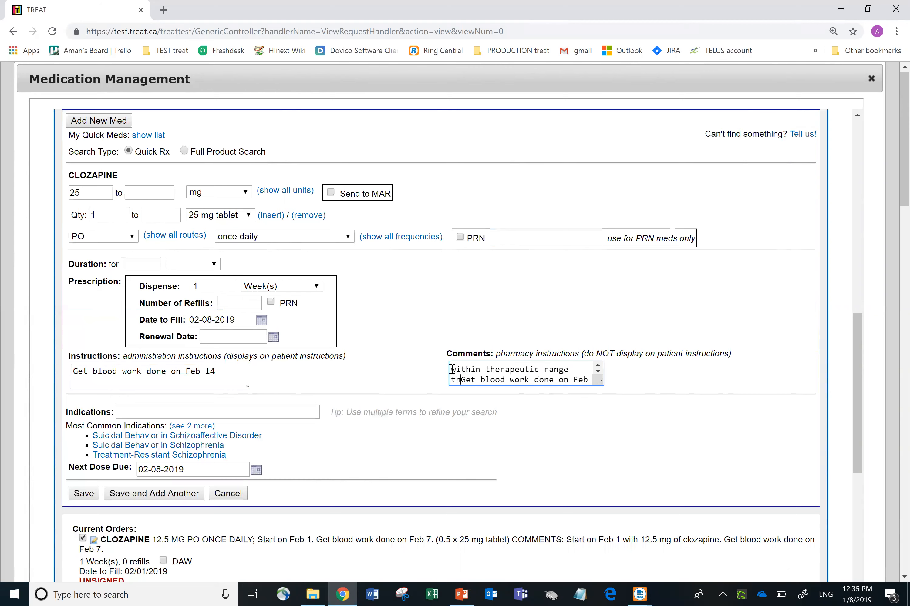
{"action": "type", "text": "e"}
{"action": "key", "text": "BackSpace"}
{"action": "type", "text": "se "}
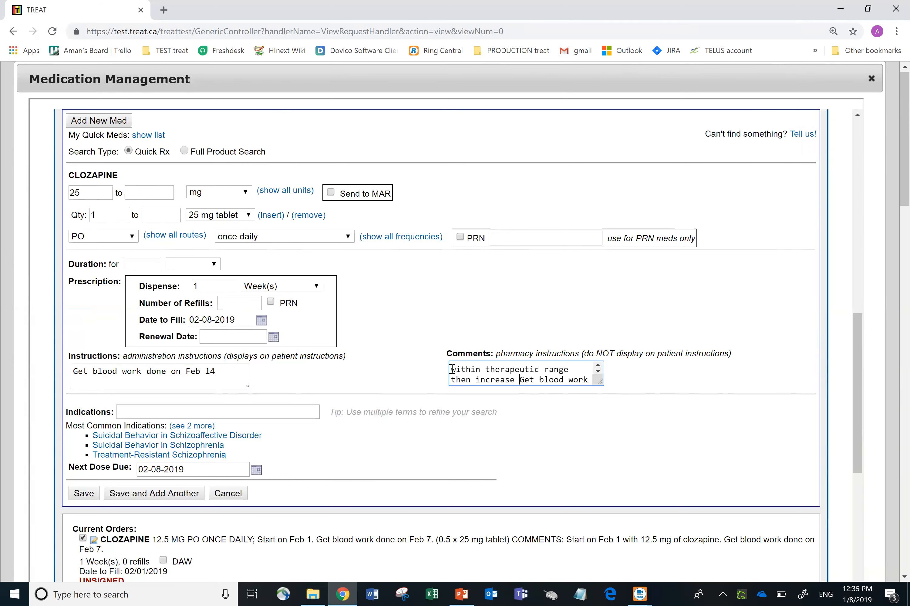
- Continue the inserted comment with "dose to 25 mg of clozapine, OD, PO on Feb 8 for one week." and end the comments with a period
{"action": "type", "text": "dose to 25 mg of clozap"}
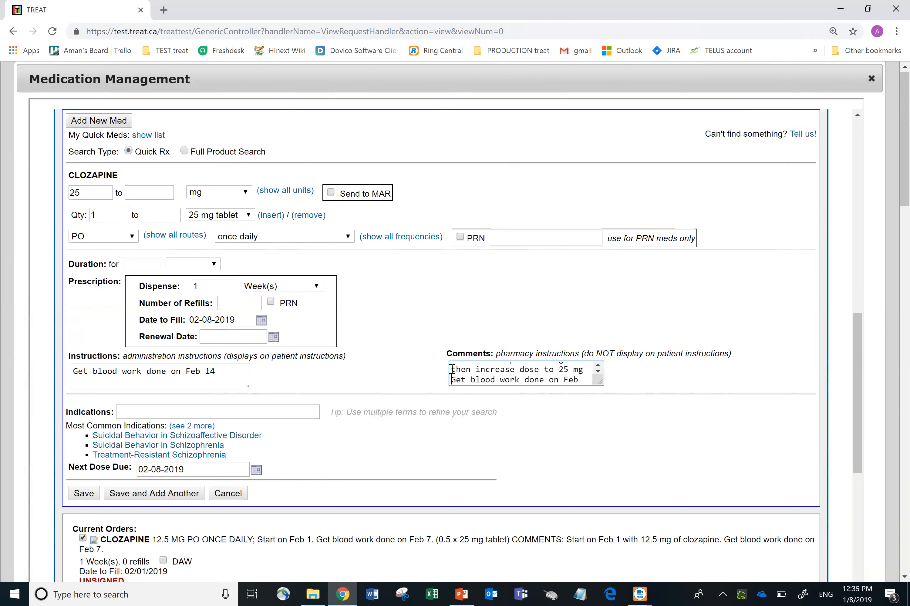
{"action": "type", "text": "ine"}
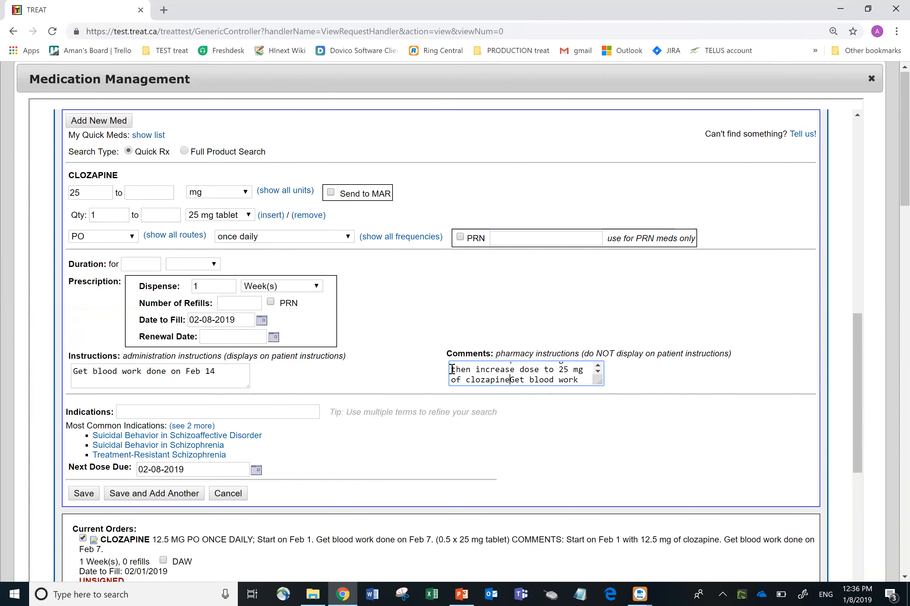
{"action": "type", "text": ", OD, PO on Feb"}
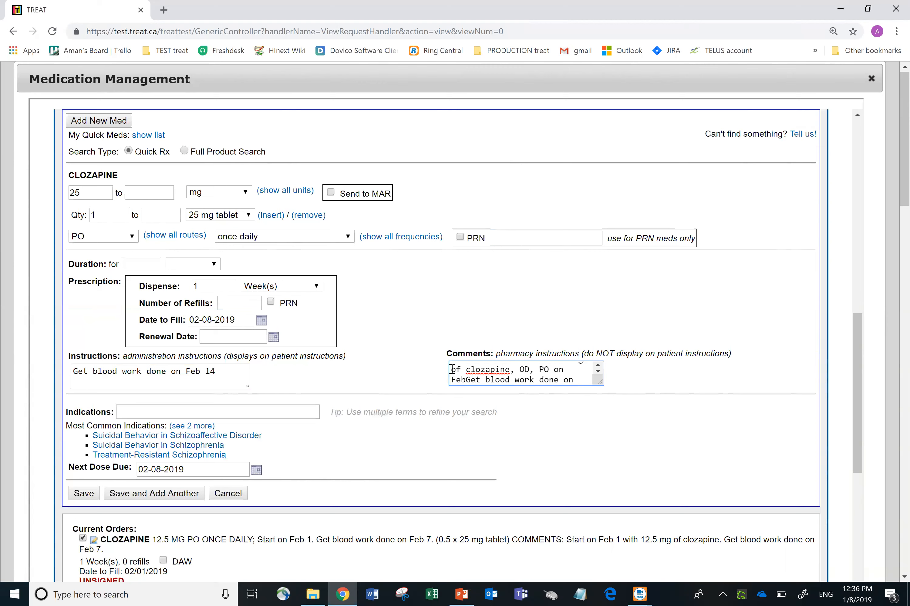
{"action": "type", "text": " 8"}
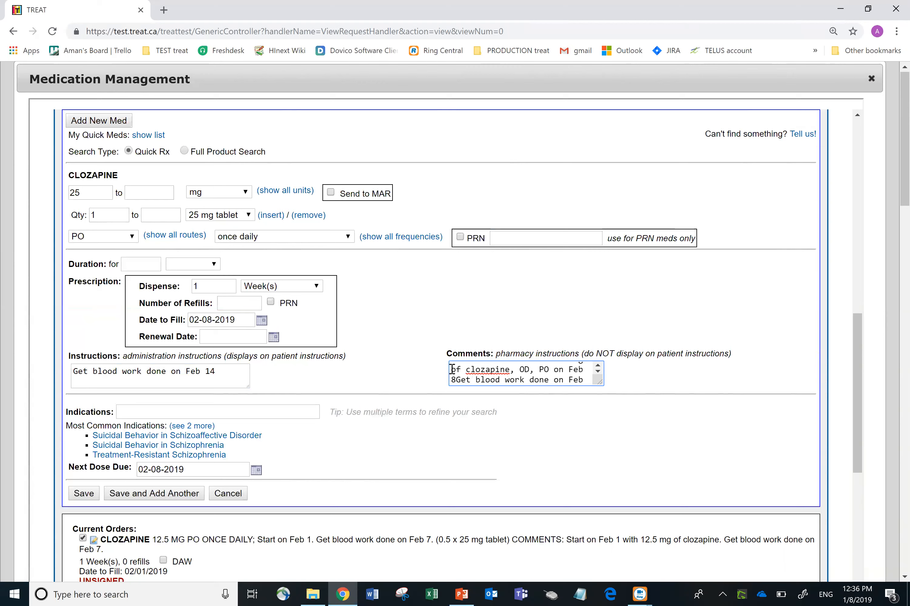
{"action": "type", "text": " for one wee"}
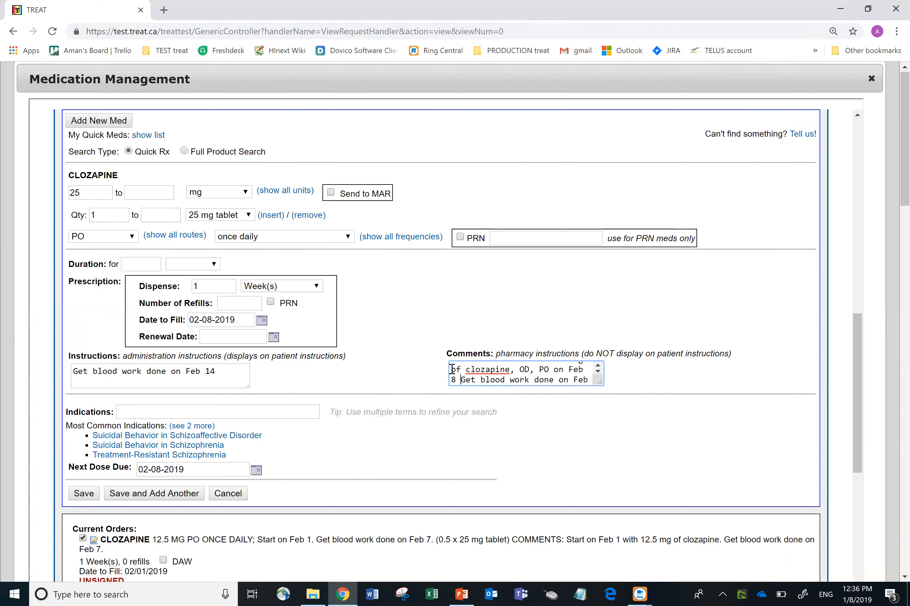
{"action": "type", "text": "k"}
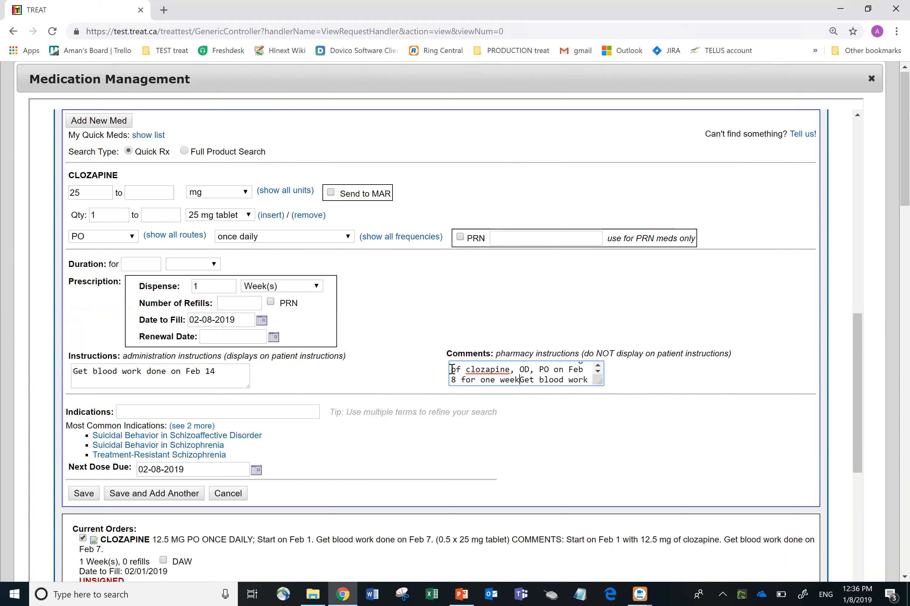
{"action": "type", "text": "."}
{"action": "left_click", "coordinate": [598, 374]}
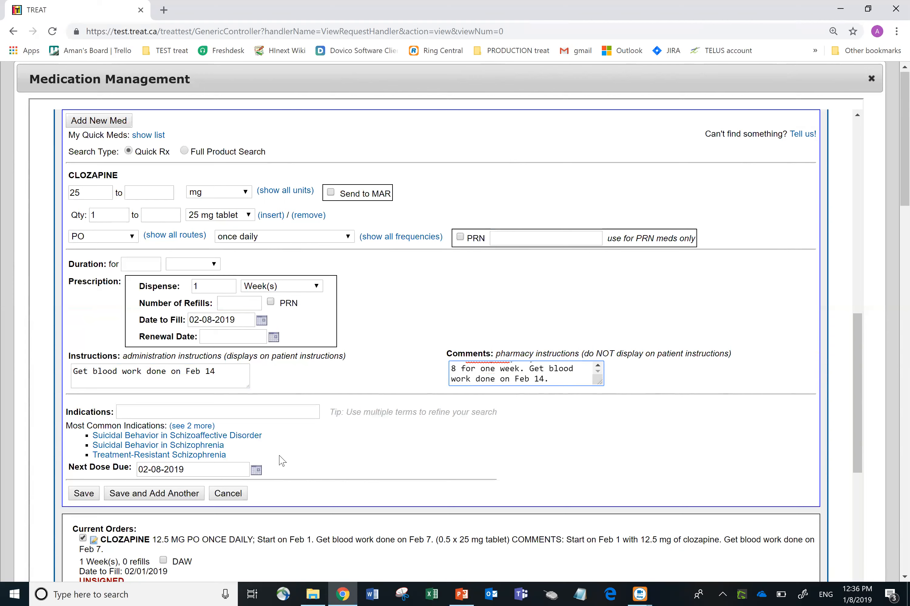
- Save the 25 mg clozapine order with a blank entry opened for another medication, and review both saved orders
{"action": "left_click", "coordinate": [165, 498]}
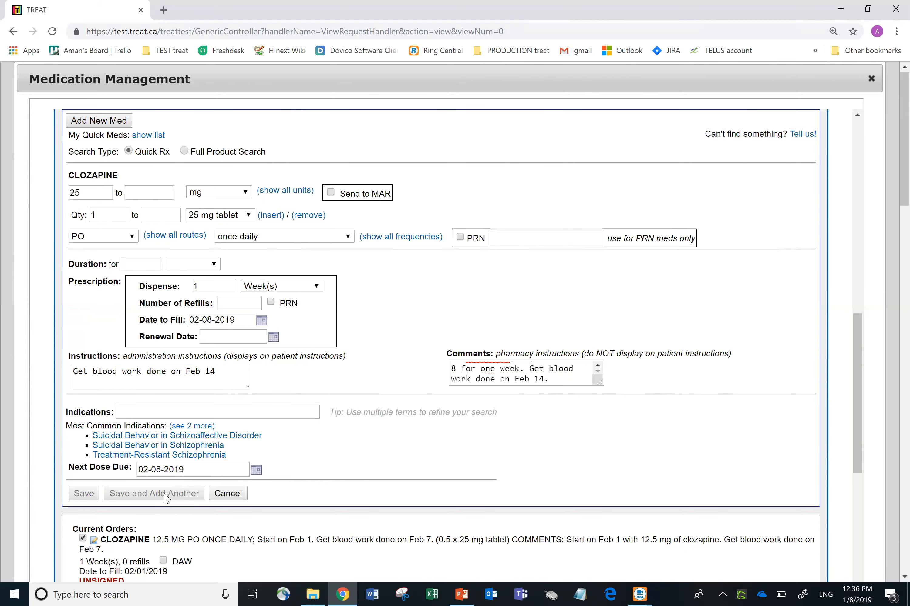
{"action": "left_click_drag", "start_coordinate": [854, 308], "coordinate": [848, 409]}
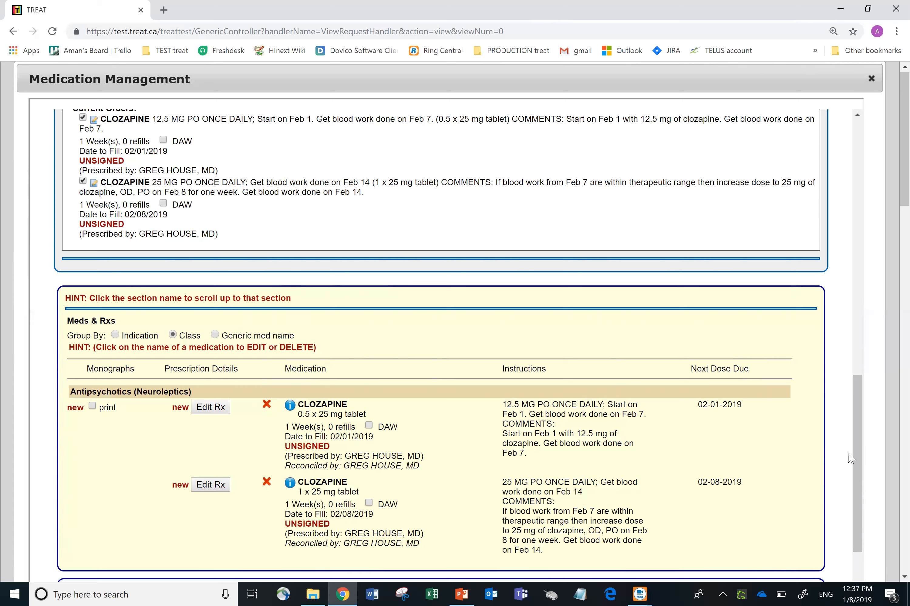
- Check order iii on the PowerPoint slide and, in TREAT, search for "clozapine" and choose the favourite CLOZAPINE 50 mg PO once daily, 31 Tablet(s)
{"action": "left_click", "coordinate": [462, 593]}
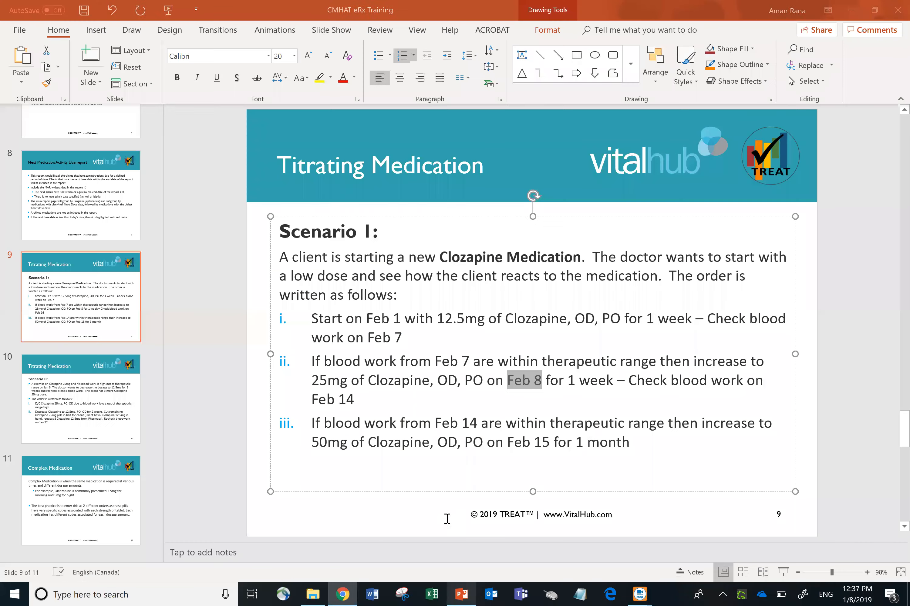
{"action": "left_click", "coordinate": [643, 446]}
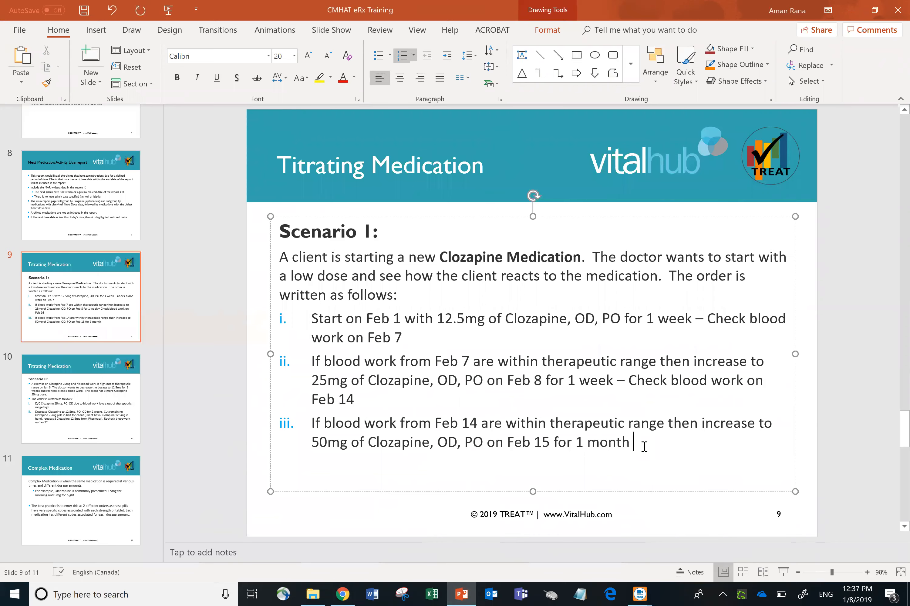
{"action": "left_click", "coordinate": [343, 593]}
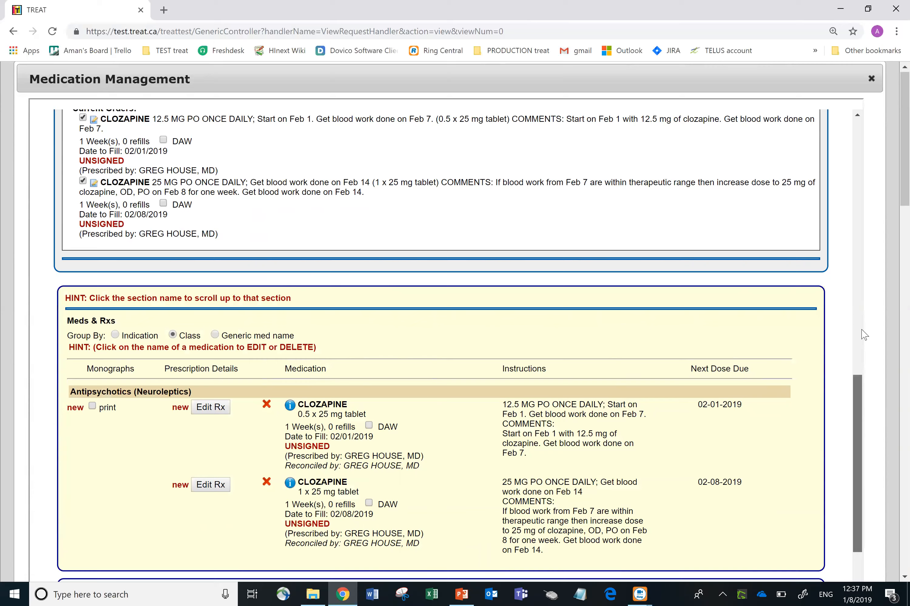
{"action": "scroll", "coordinate": [863, 334], "scroll_direction": "up", "scroll_amount": 5}
{"action": "left_click", "coordinate": [192, 284]}
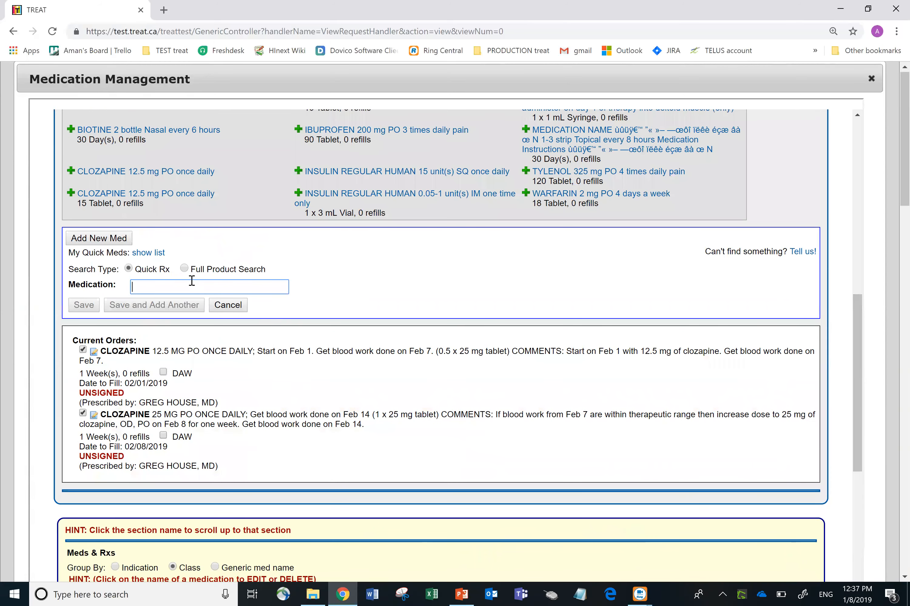
{"action": "type", "text": "clozapine"}
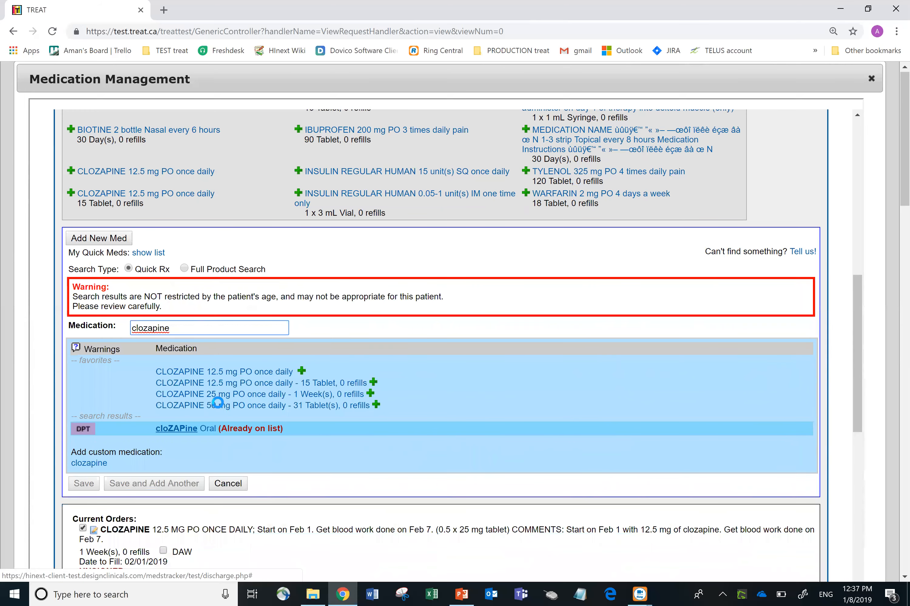
{"action": "left_click", "coordinate": [218, 400]}
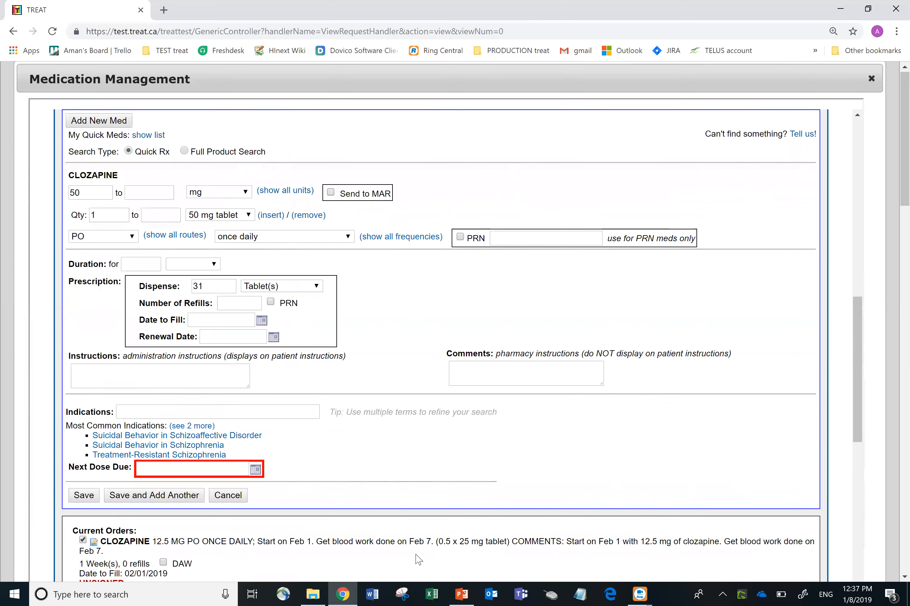
- Look up the duration of order iii on the PowerPoint slide and, in TREAT, set the dispense quantity to 30 tablets
{"action": "left_click", "coordinate": [461, 593]}
{"action": "left_click_drag", "start_coordinate": [574, 442], "coordinate": [631, 444]}
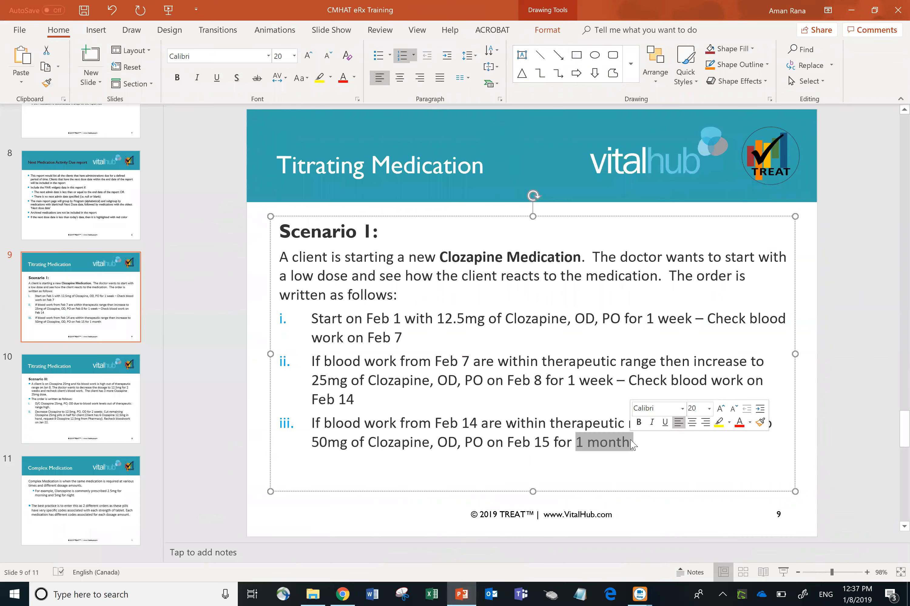
{"action": "key", "text": "alt+Tab"}
{"action": "left_click", "coordinate": [214, 289]}
{"action": "type", "text": "0"}
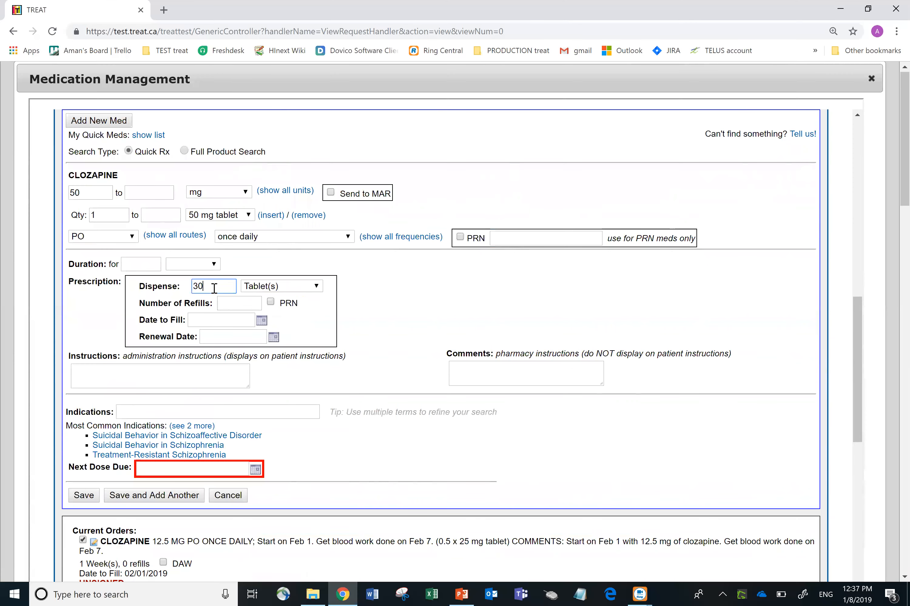
{"action": "left_click", "coordinate": [400, 304]}
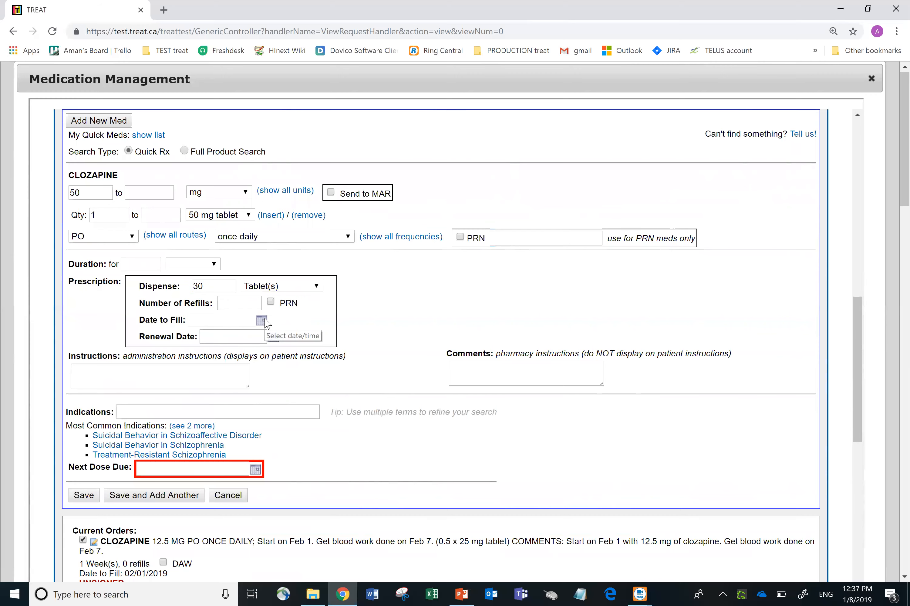
- Check order iii's start date on the PowerPoint slide and, in TREAT, set the 50 mg order's date to fill to 02-15-2019
{"action": "key", "text": "alt+Tab"}
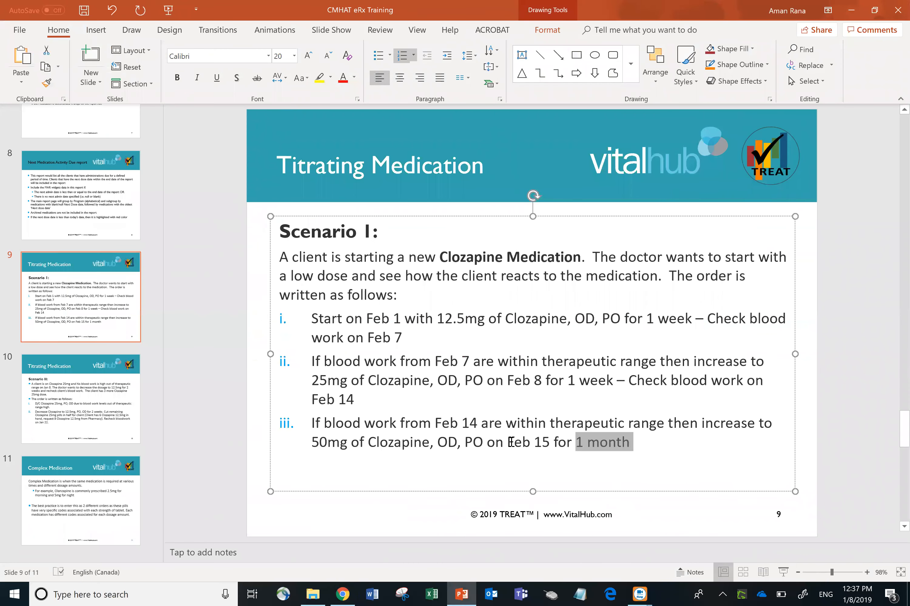
{"action": "key", "text": "alt+Tab"}
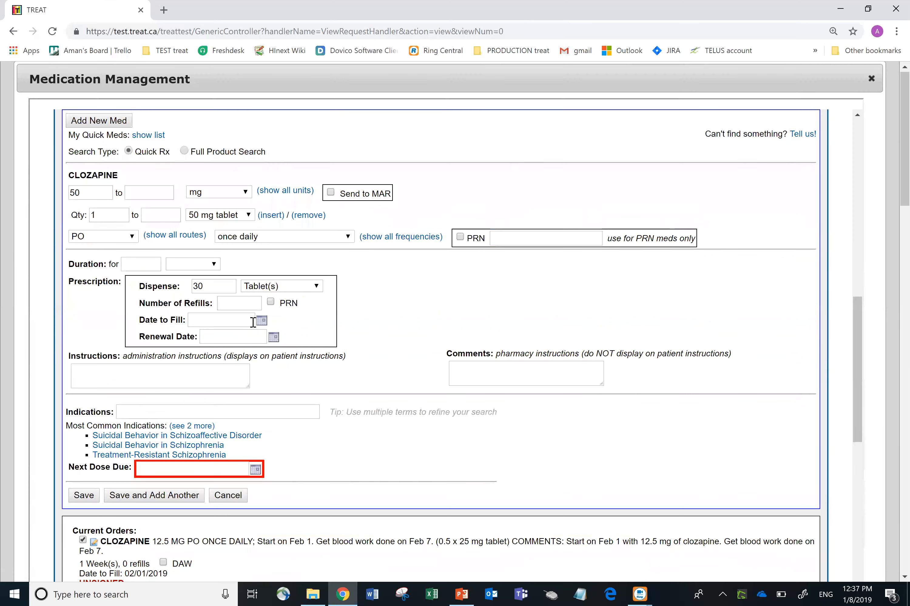
{"action": "left_click", "coordinate": [265, 318]}
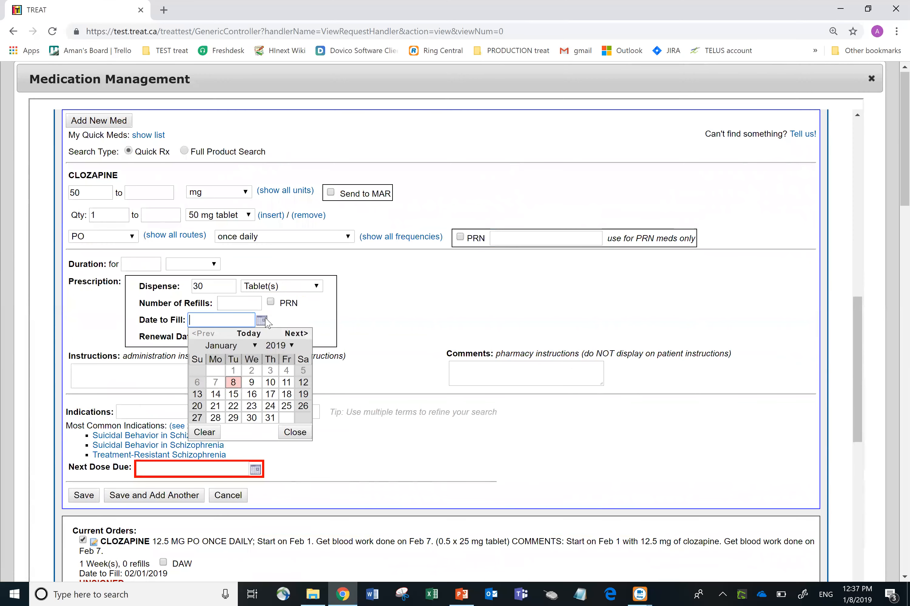
{"action": "left_click", "coordinate": [296, 334]}
{"action": "left_click", "coordinate": [286, 395]}
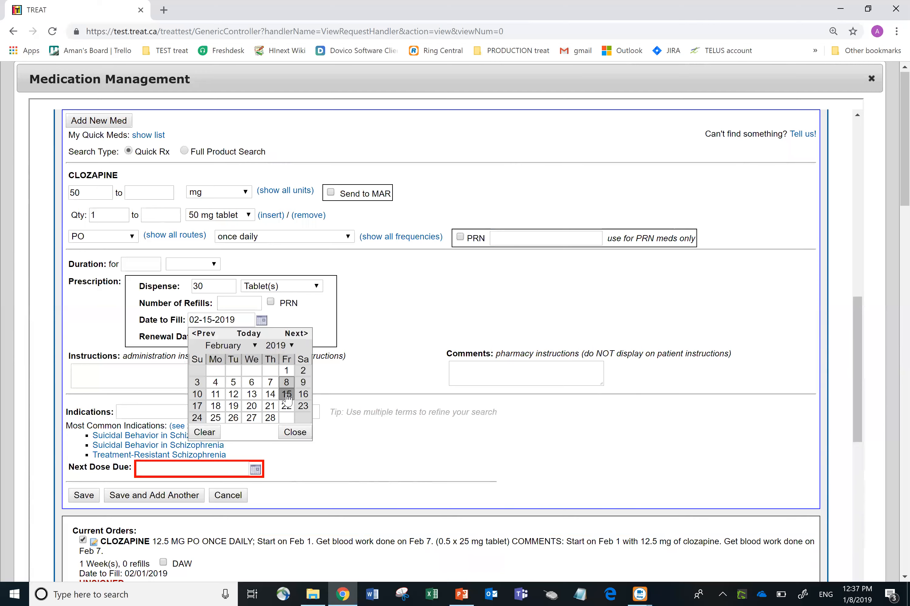
{"action": "left_click", "coordinate": [413, 310]}
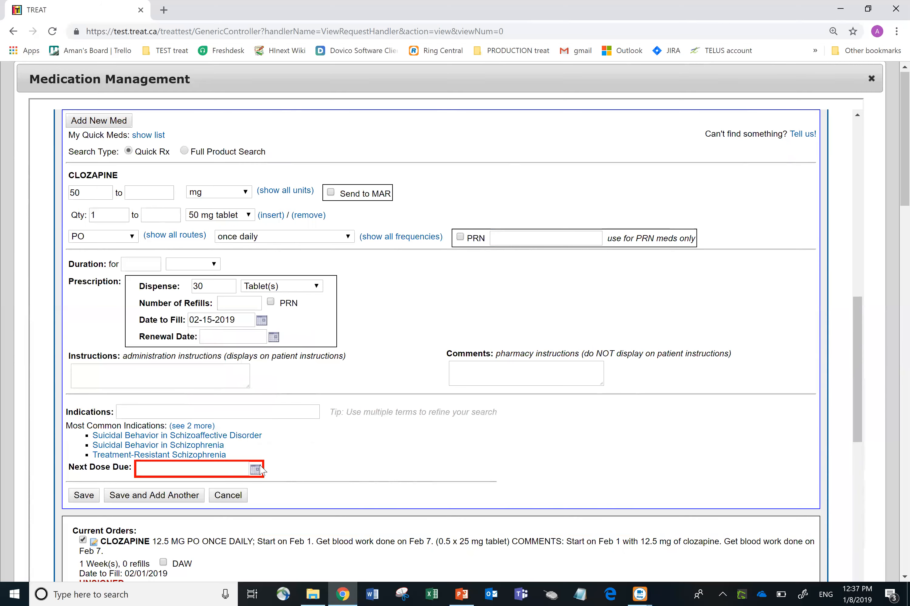
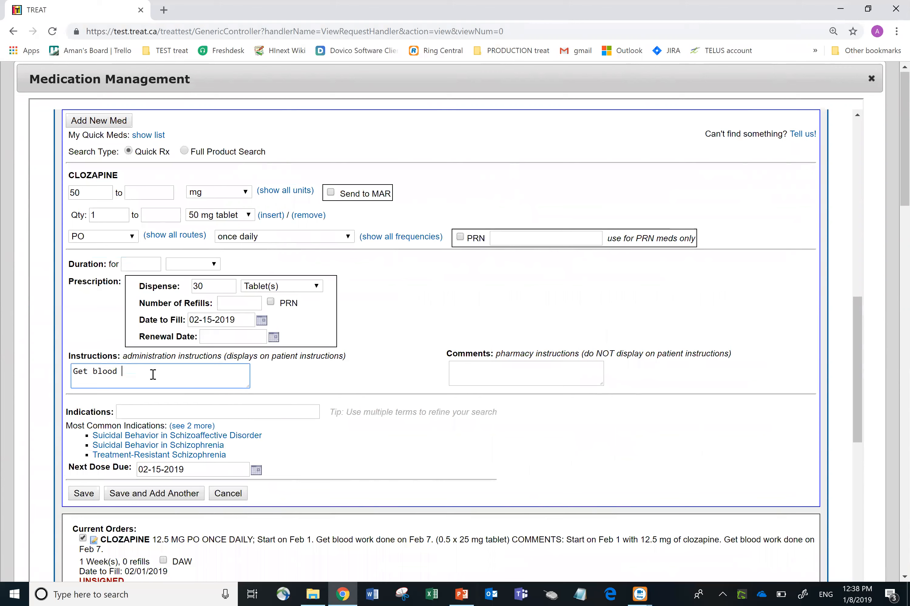
- Complete the instructions as "Get blood work done on Feb 14" and begin the pharmacy comments with "If blood work done on Feb 14 are"
{"action": "type", "text": "k done on Feb 14"}
{"action": "left_click", "coordinate": [476, 368]}
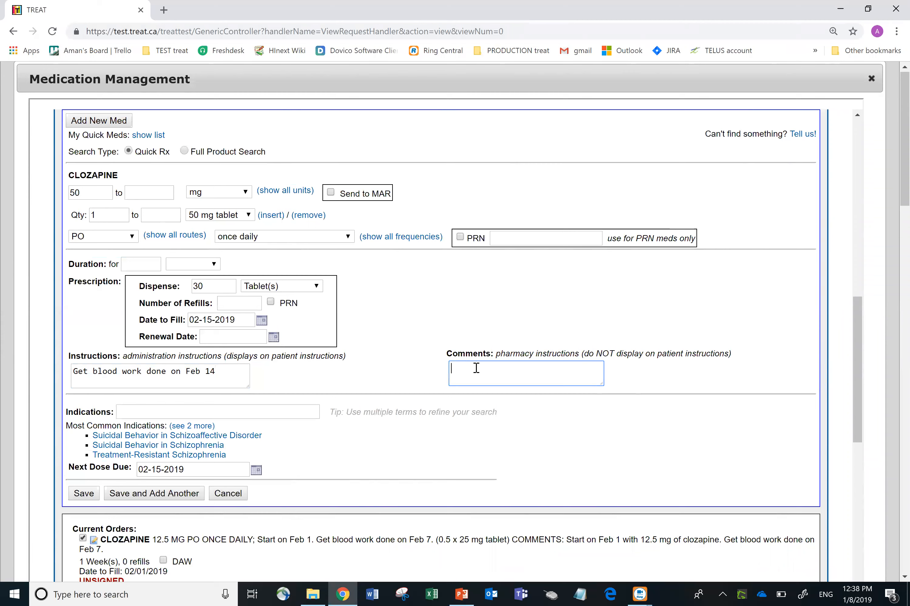
{"action": "type", "text": "If blood work done on"}
{"action": "type", "text": "Feb 14 are witho"}
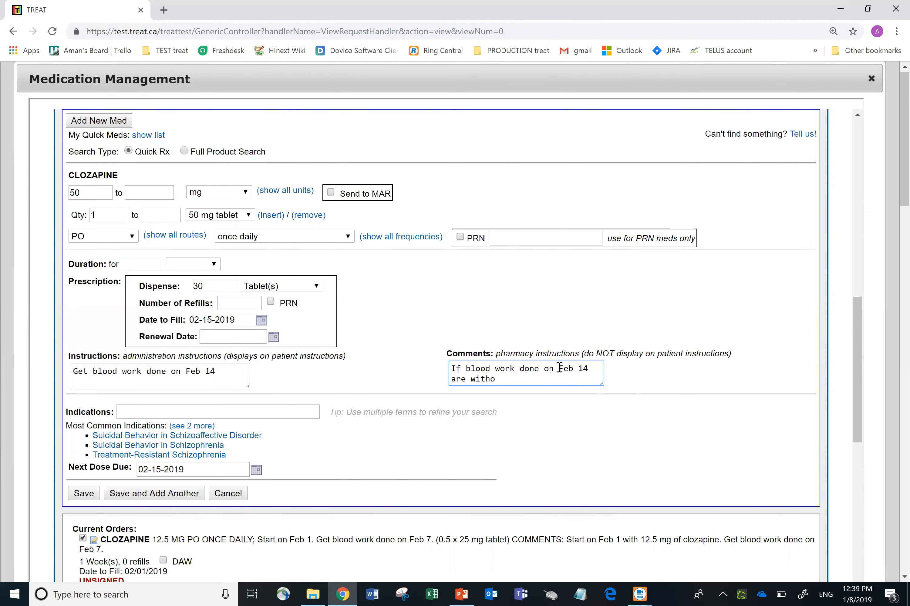
- Continue the pharmacy comments with "within therapeutic range then increase to 50 mg clozapine, OD, PO on Feb 15"
{"action": "type", "text": "in therapuric"}
{"action": "key", "text": "BackSpace"}
{"action": "key", "text": "BackSpace"}
{"action": "key", "text": "BackSpace"}
{"action": "key", "text": "BackSpace"}
{"action": "key", "text": "BackSpace"}
{"action": "type", "text": "eutic range then "}
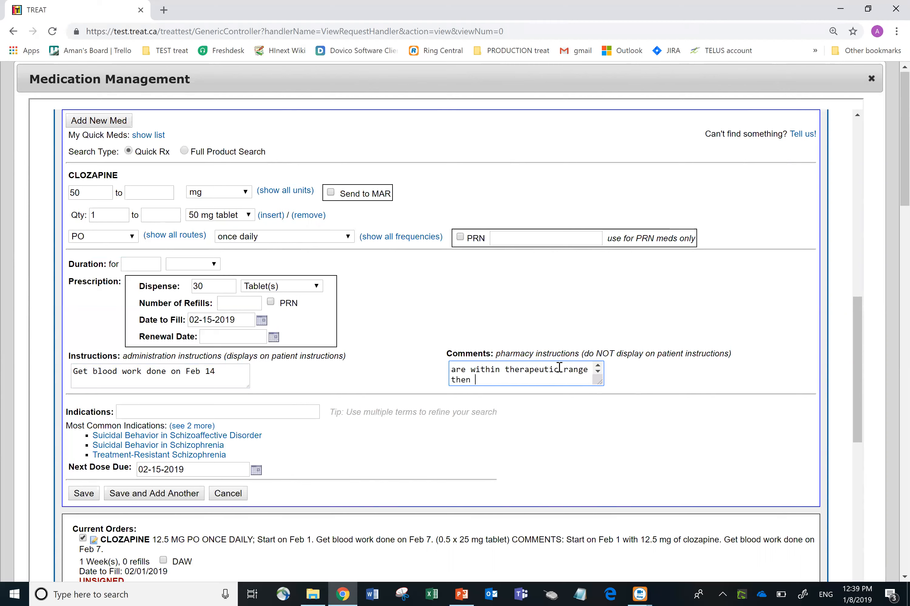
{"action": "type", "text": "increase to 50 mg clozap"}
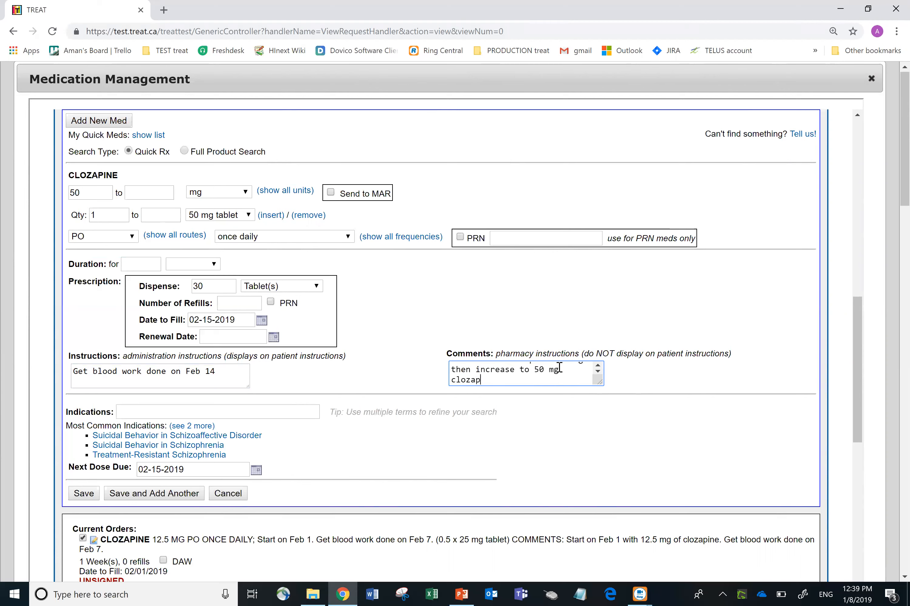
{"action": "type", "text": "ine, OD, PO on Feb 15"}
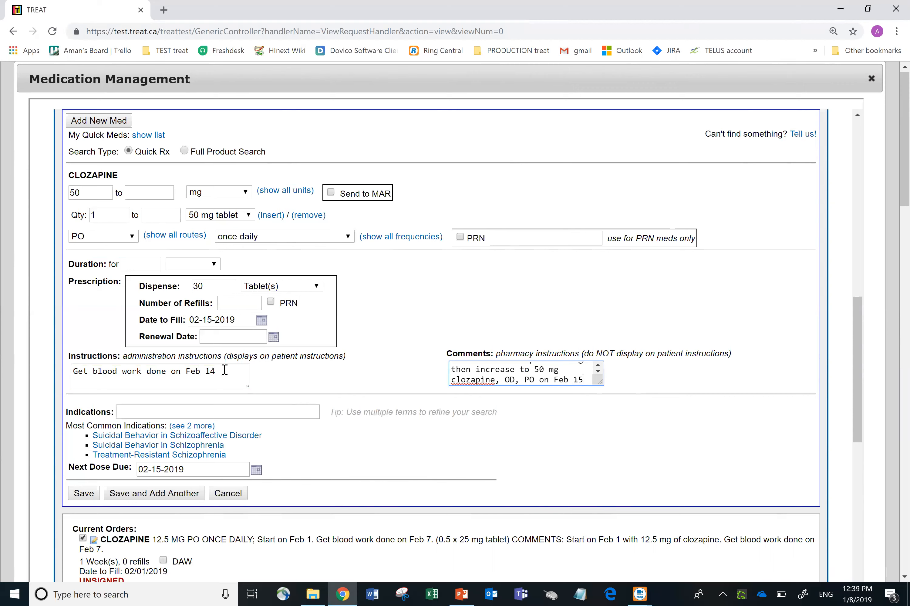
- Clear the administration instructions of the 50 mg order and recheck order iii on the PowerPoint slide, returning to TREAT
{"action": "left_click_drag", "start_coordinate": [225, 371], "coordinate": [70, 374]}
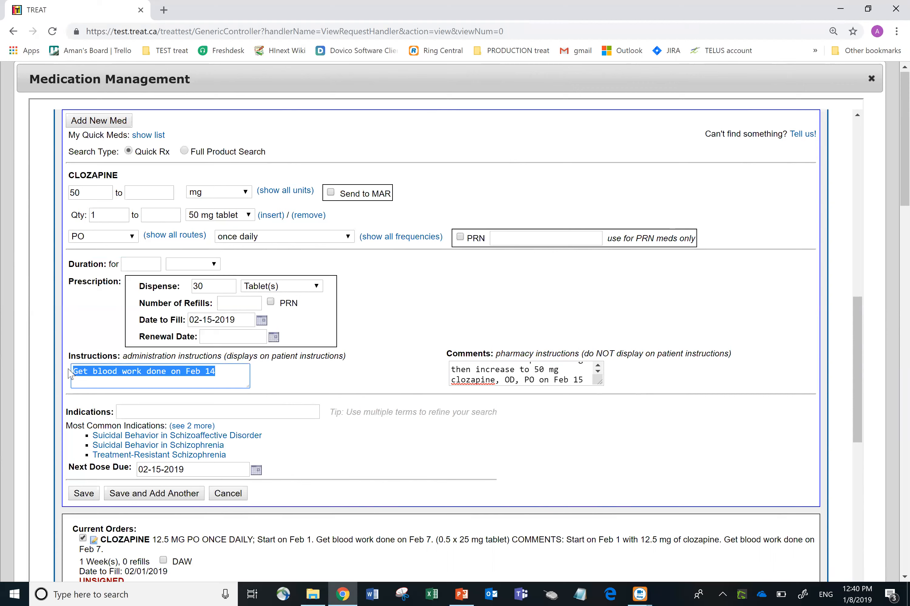
{"action": "key", "text": "BackSpace"}
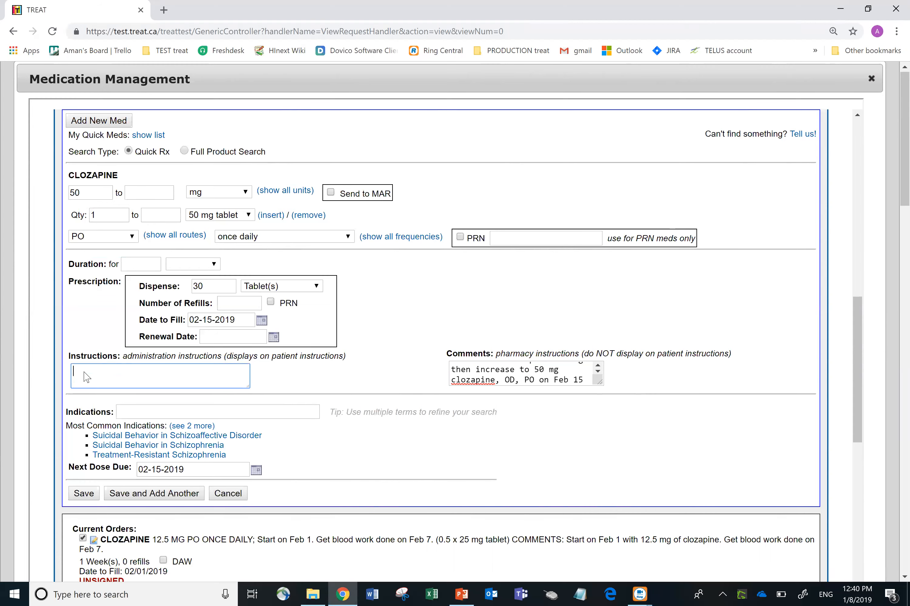
{"action": "left_click", "coordinate": [462, 593]}
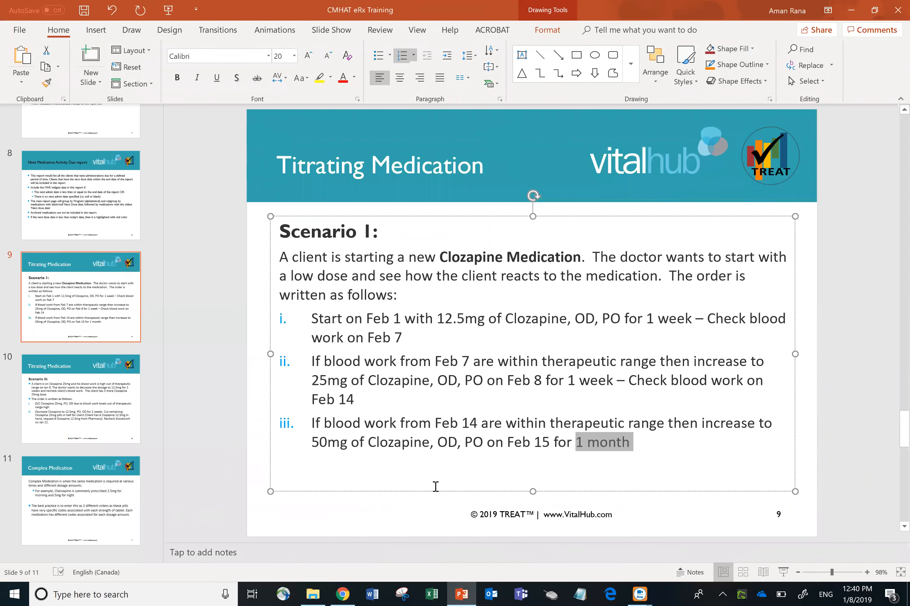
{"action": "key", "text": "alt+Tab"}
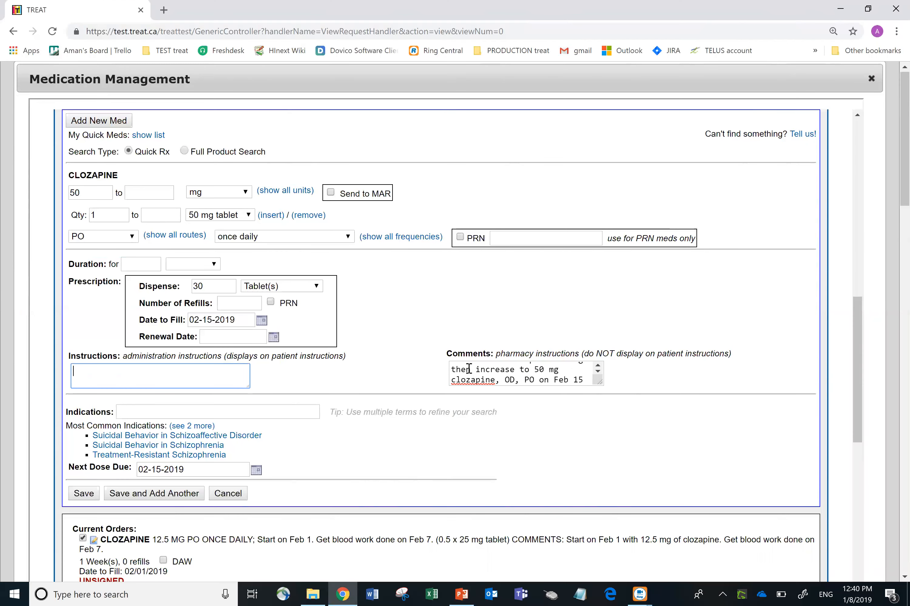
- Reread the pharmacy comments from the beginning and finish them with "for one month."
{"action": "left_click", "coordinate": [597, 365]}
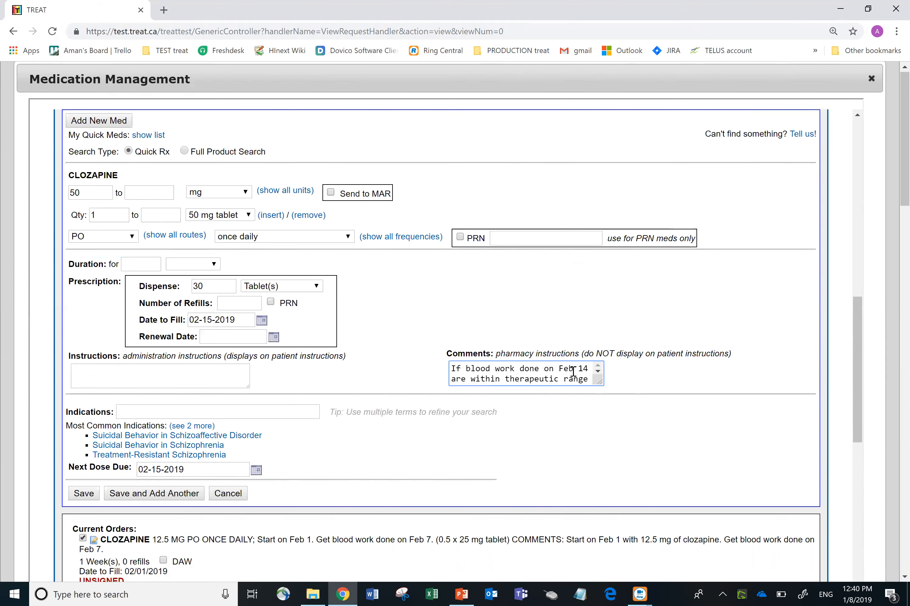
{"action": "left_click", "coordinate": [598, 371]}
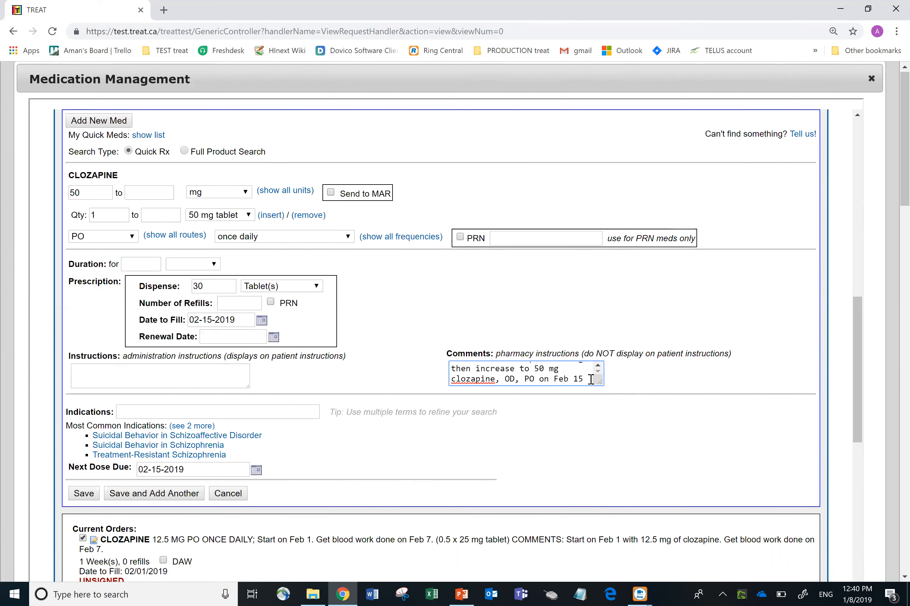
{"action": "type", "text": "for one month."}
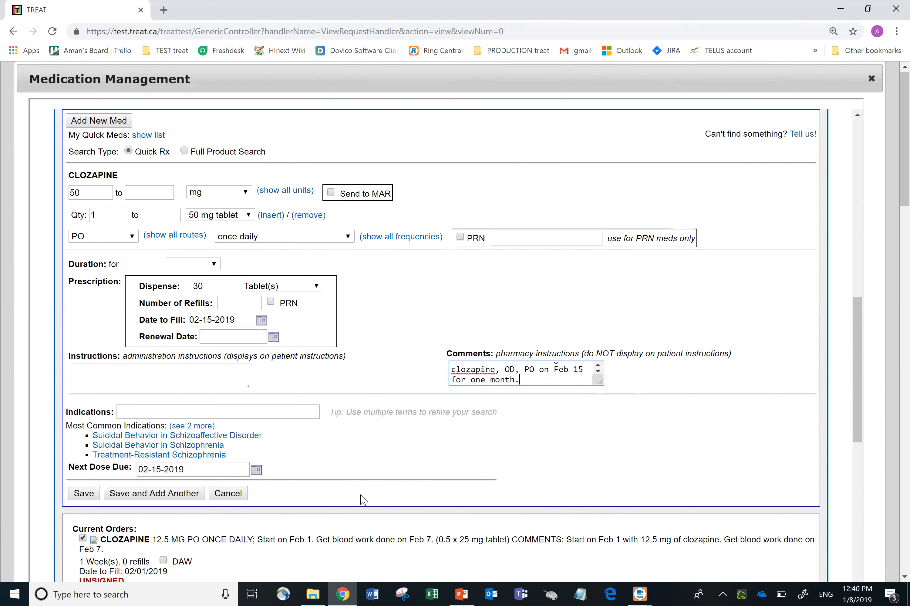
- Save the 50 mg clozapine order and compare the clozapine entries under Meds & Rxs with the Scenario 1 orders on the PowerPoint slide
{"action": "left_click", "coordinate": [83, 493]}
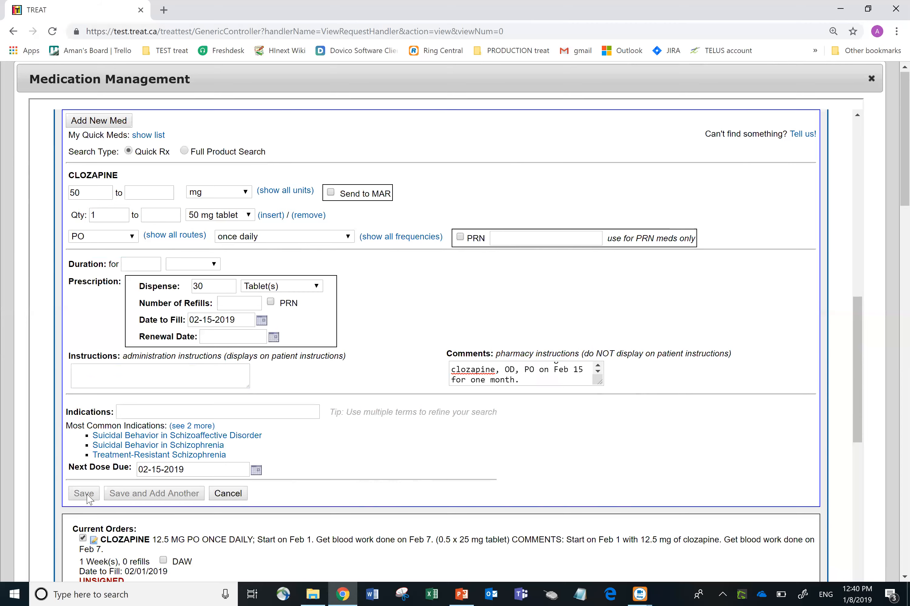
{"action": "left_click_drag", "start_coordinate": [857, 298], "coordinate": [853, 437]}
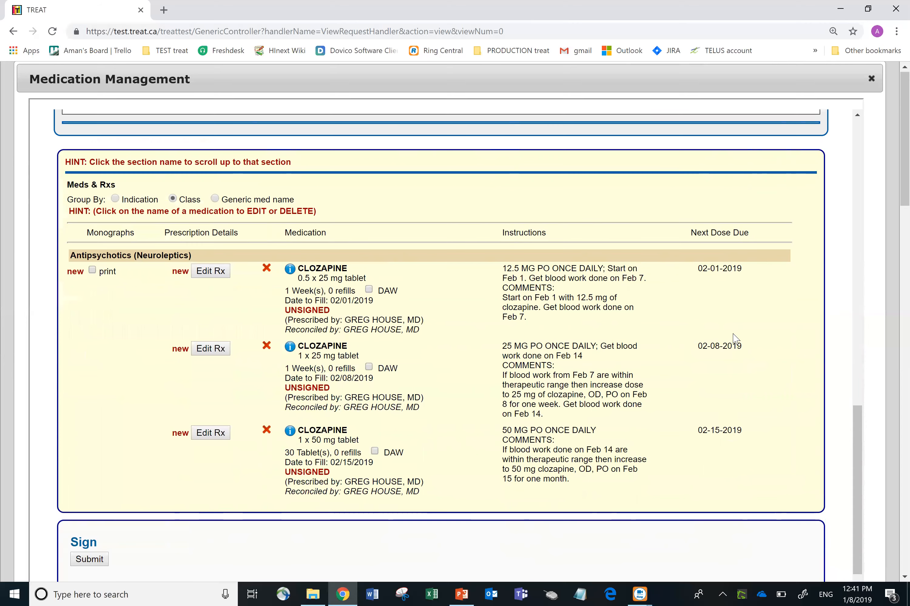
{"action": "key", "text": "alt+Tab"}
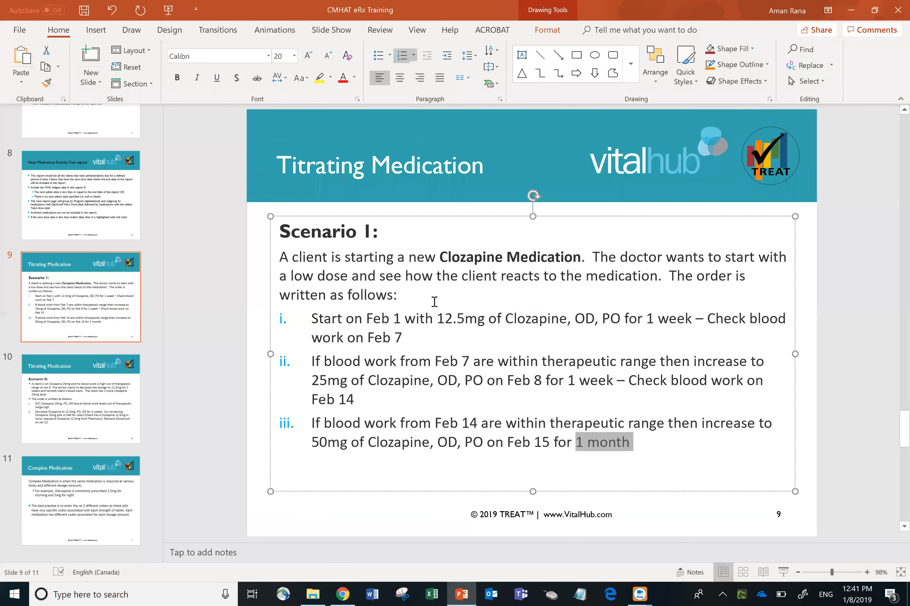
{"action": "left_click_drag", "start_coordinate": [328, 321], "coordinate": [394, 338]}
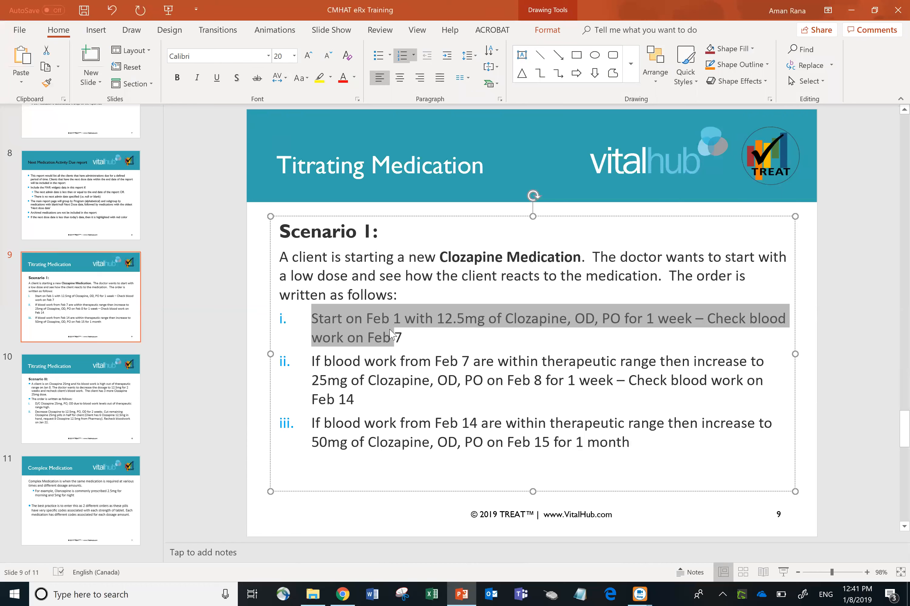
{"action": "left_click", "coordinate": [429, 373]}
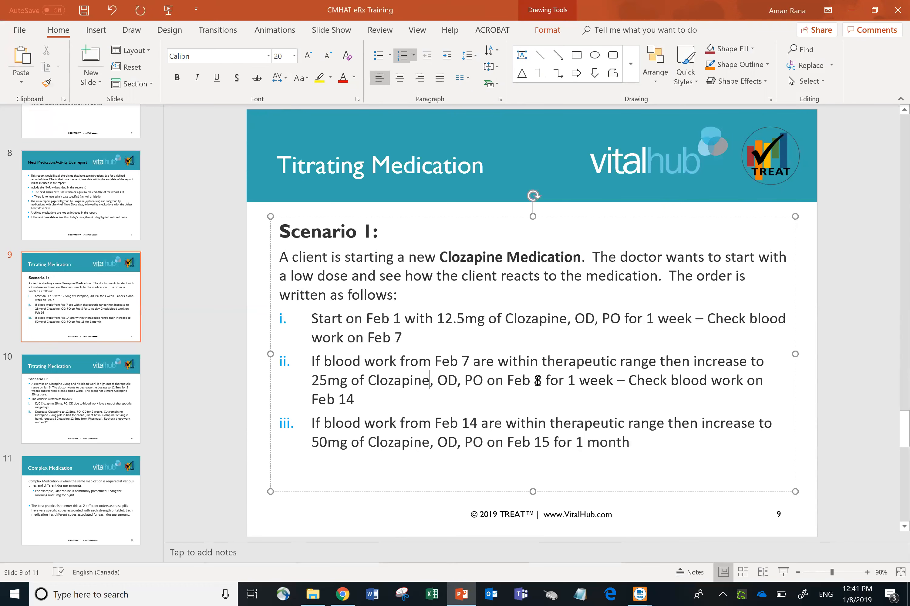
{"action": "key", "text": "alt+Tab"}
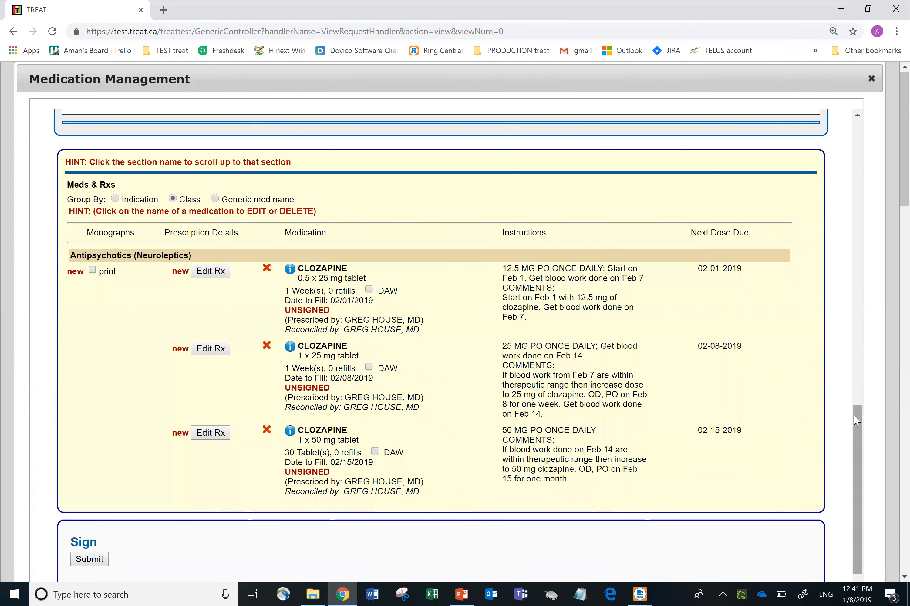
- Submit the three clozapine orders for signing, choose to print them to screen, and authorize with the account password
{"action": "left_click", "coordinate": [83, 557]}
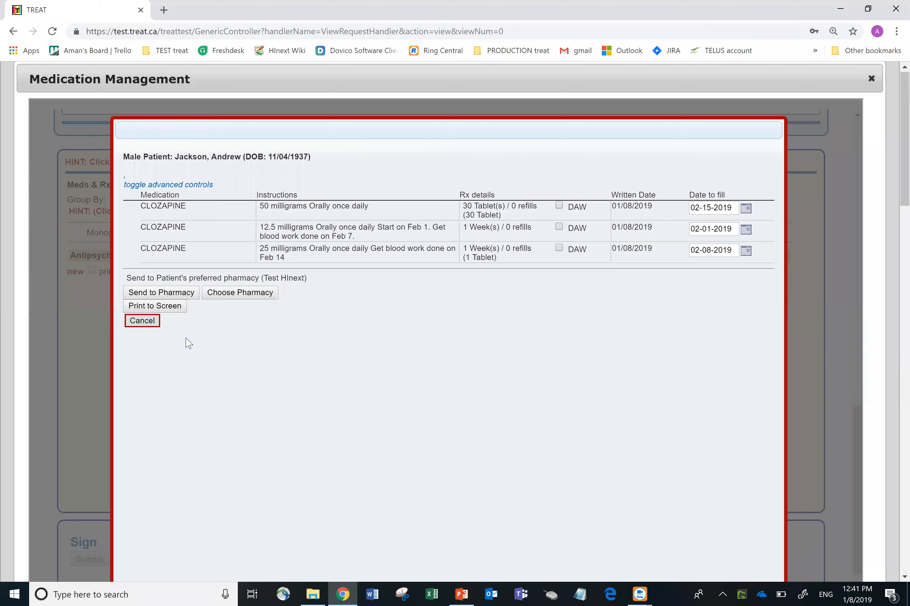
{"action": "left_click", "coordinate": [169, 307]}
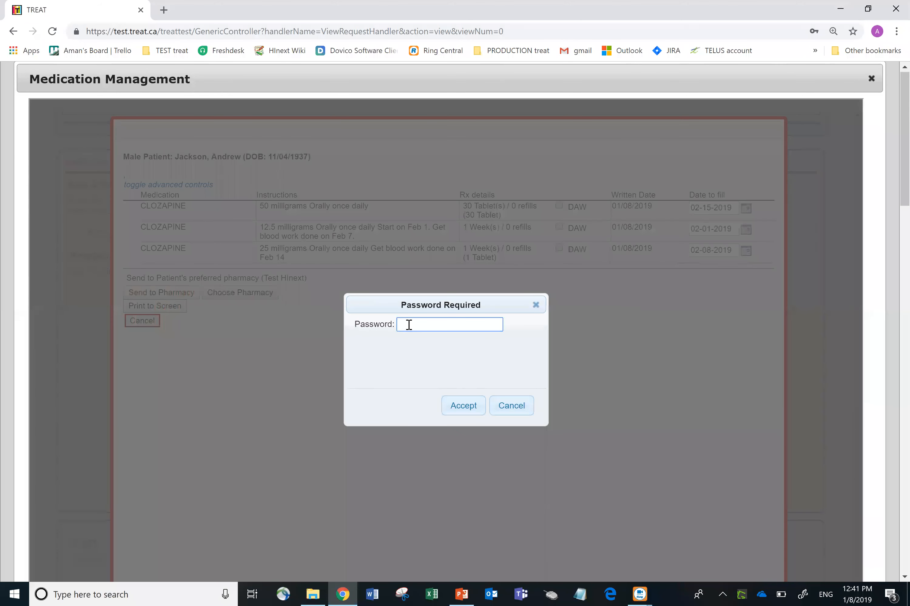
{"action": "type", "text": "•••••••••"}
{"action": "left_click", "coordinate": [464, 407]}
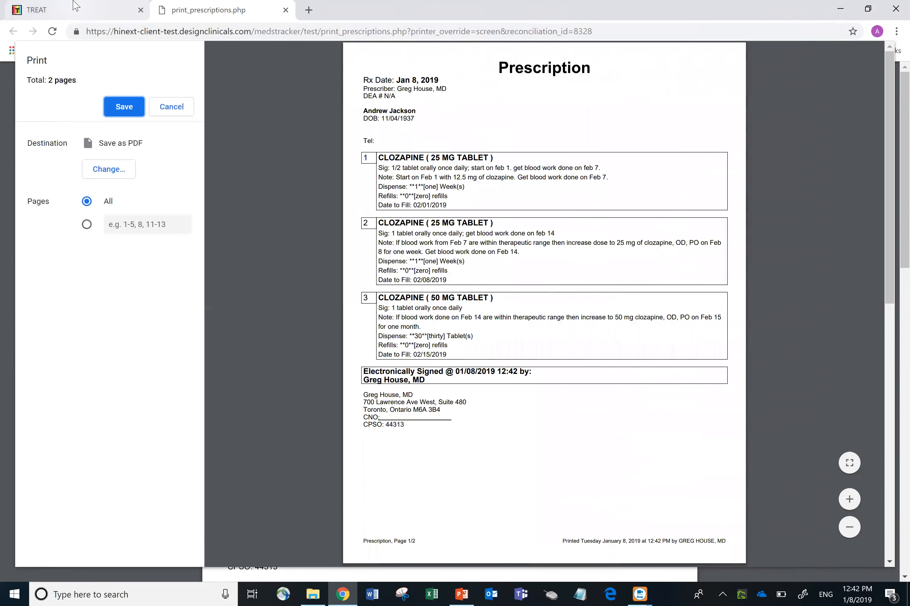
- Return from the prescription printout to TREAT, close Medication Management, and view the Medications section of the client profile
{"action": "left_click", "coordinate": [77, 8]}
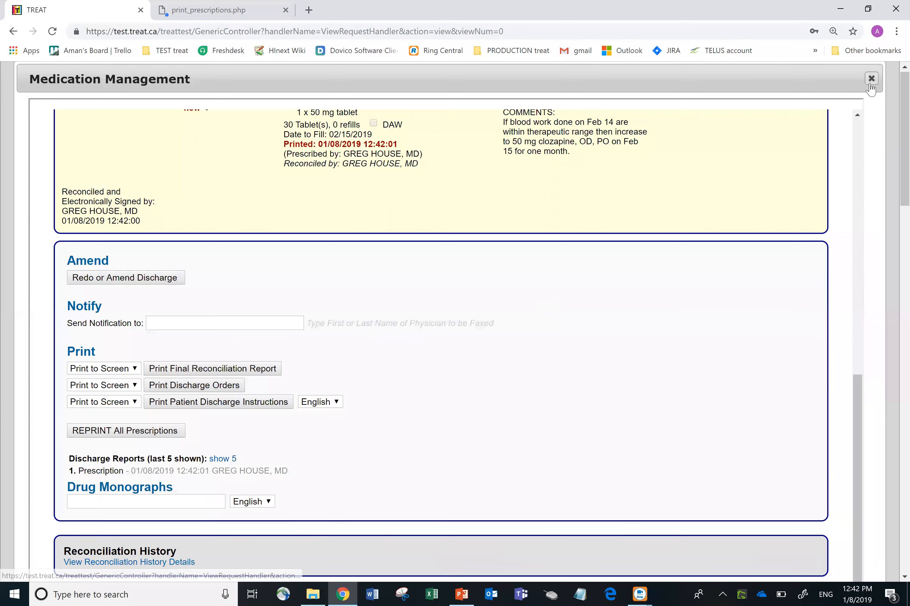
{"action": "left_click", "coordinate": [870, 79]}
{"action": "left_click_drag", "start_coordinate": [905, 116], "coordinate": [904, 287]}
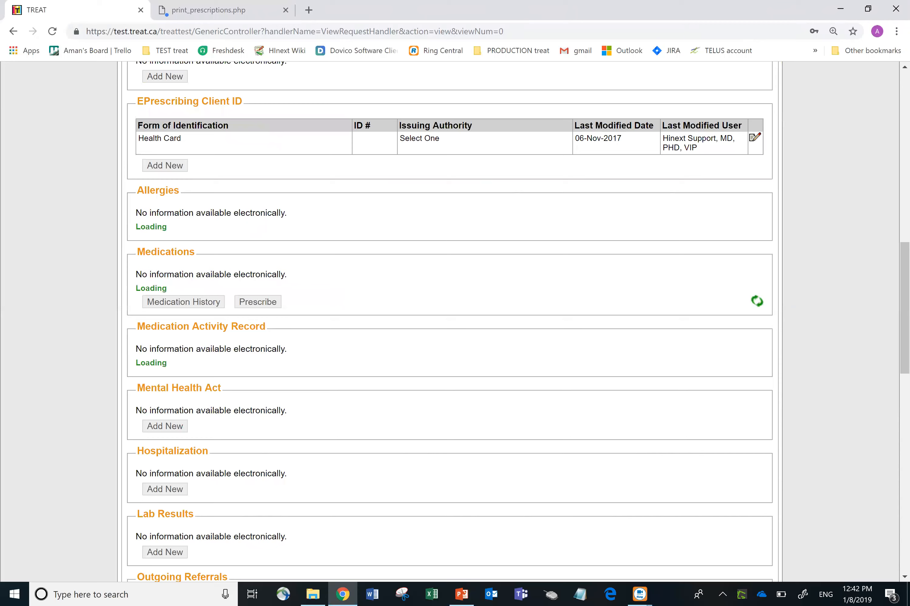
- Switch to PowerPoint and open slide 10 to read the Scenario II titrating medication orders
{"action": "left_click", "coordinate": [462, 593]}
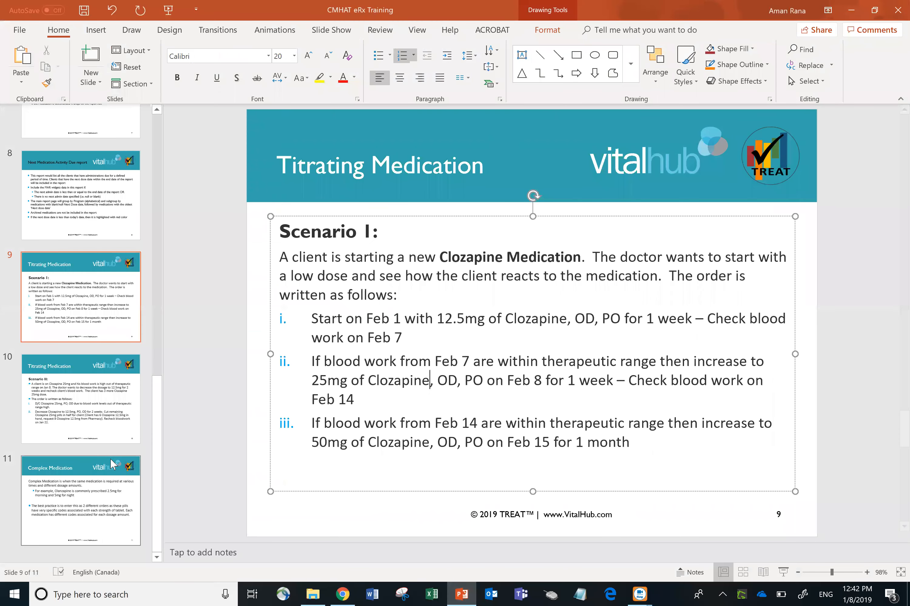
{"action": "left_click", "coordinate": [91, 403]}
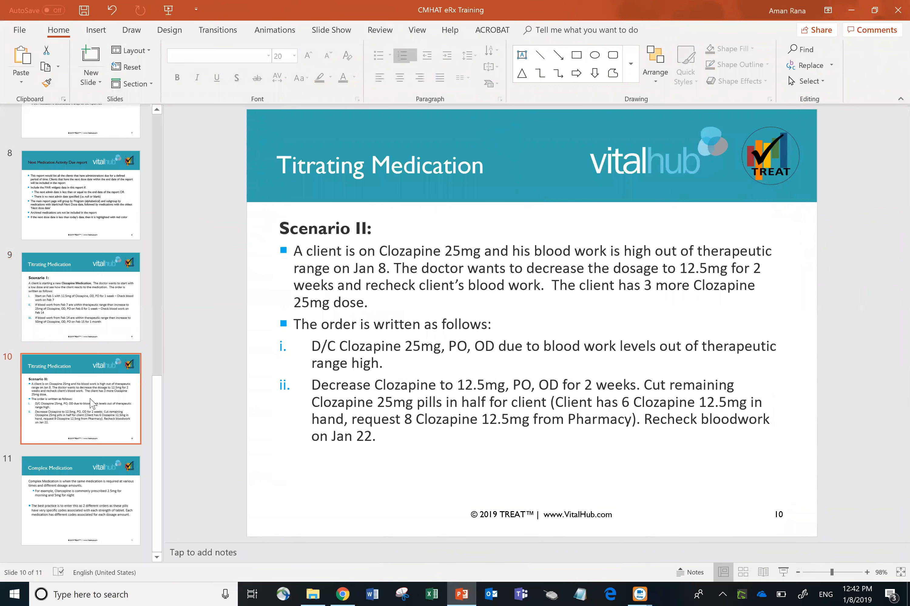
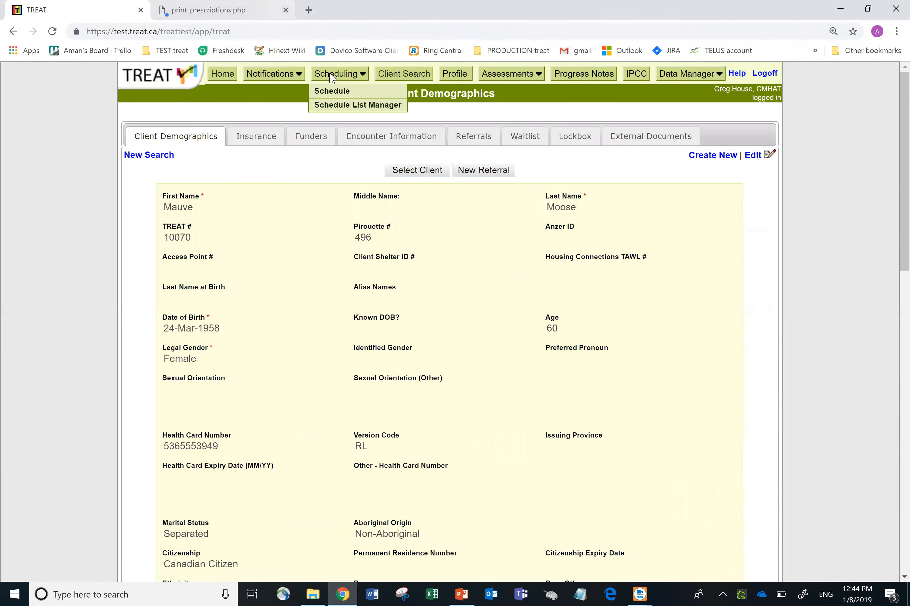
- In TREAT, select the client shown in Client Demographics and open the client's profile
{"action": "left_click", "coordinate": [407, 176]}
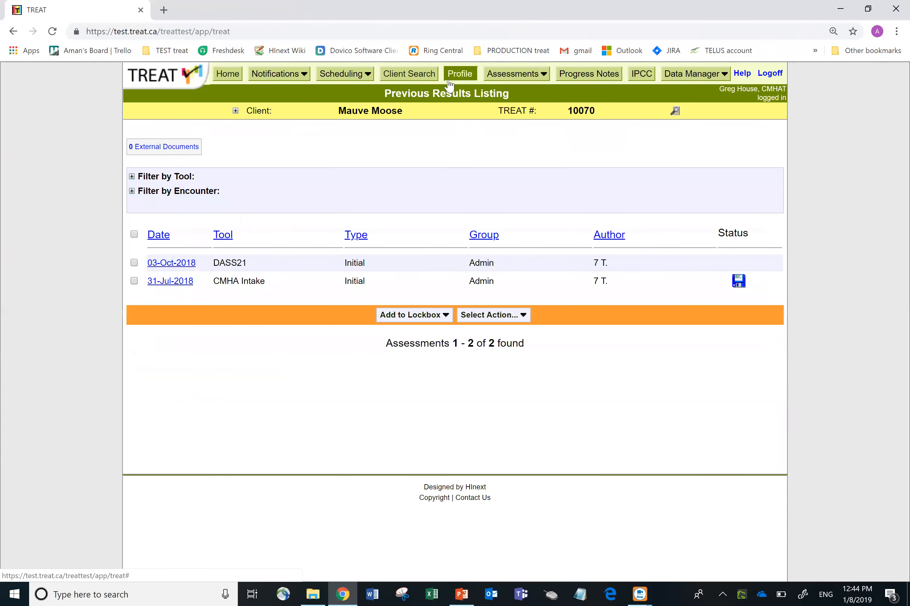
{"action": "left_click", "coordinate": [449, 84]}
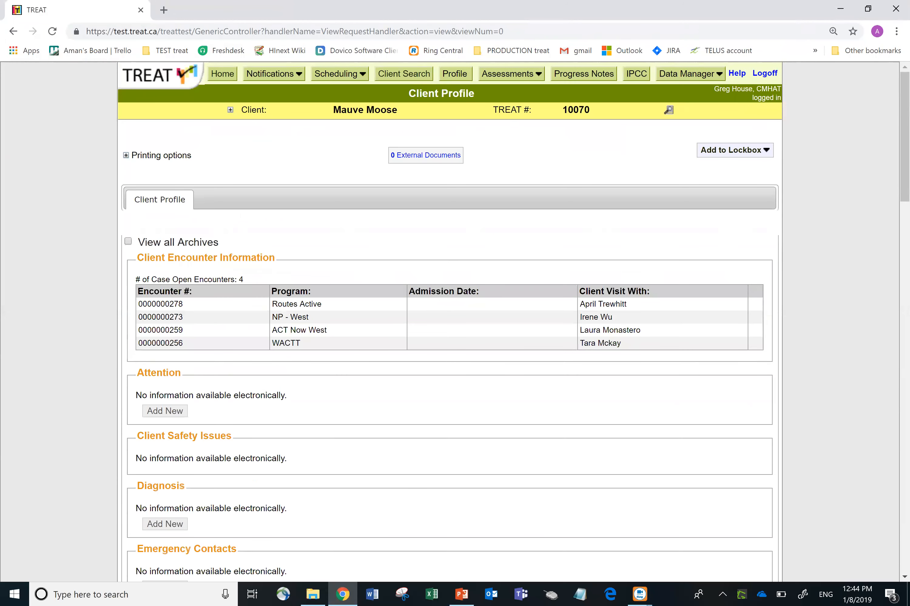
{"action": "scroll", "coordinate": [884, 281], "scroll_direction": "down", "scroll_amount": 10}
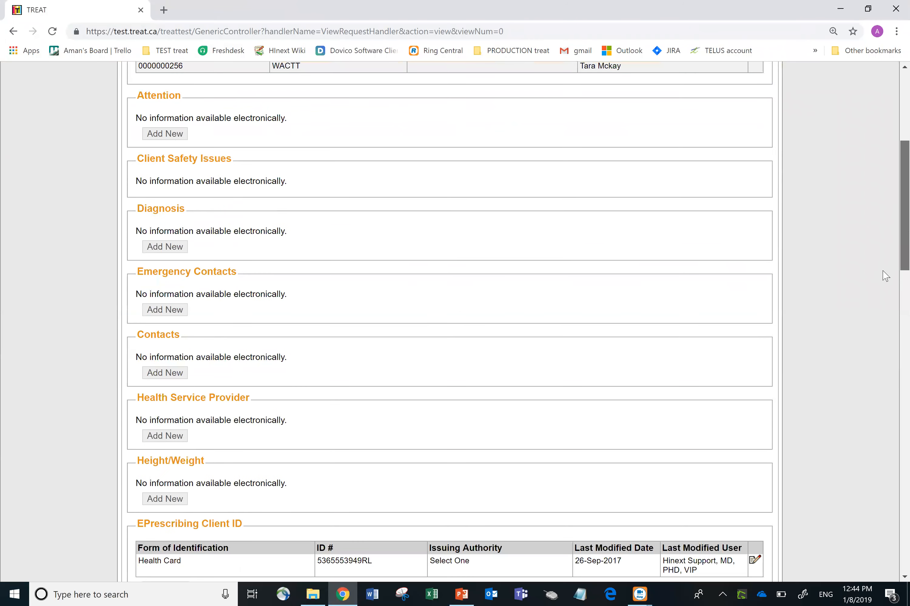
- Review the client's current medications, compare them with the Scenario II slide in PowerPoint, and return to TREAT to open prescribing for the client
{"action": "scroll", "coordinate": [885, 309], "scroll_direction": "down", "scroll_amount": 2}
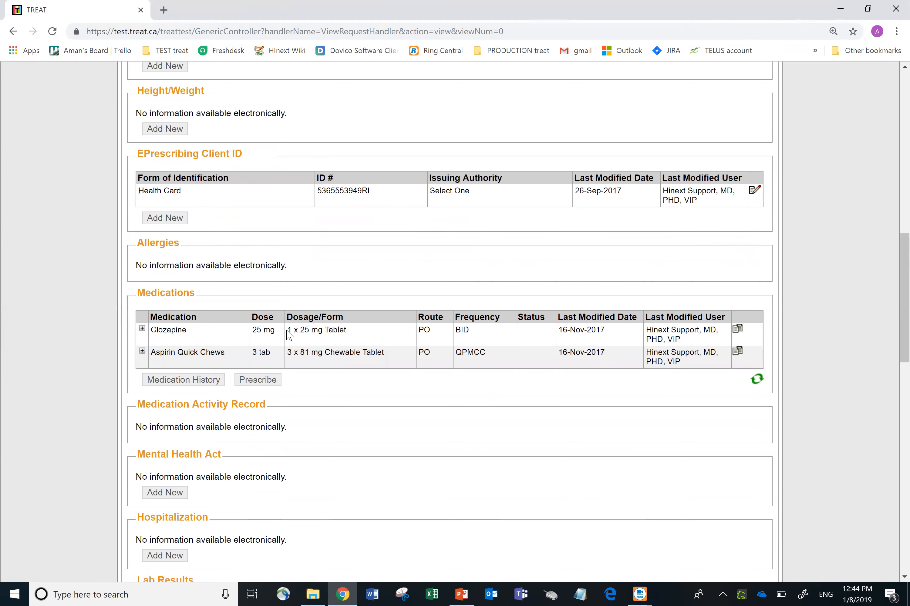
{"action": "left_click", "coordinate": [462, 593]}
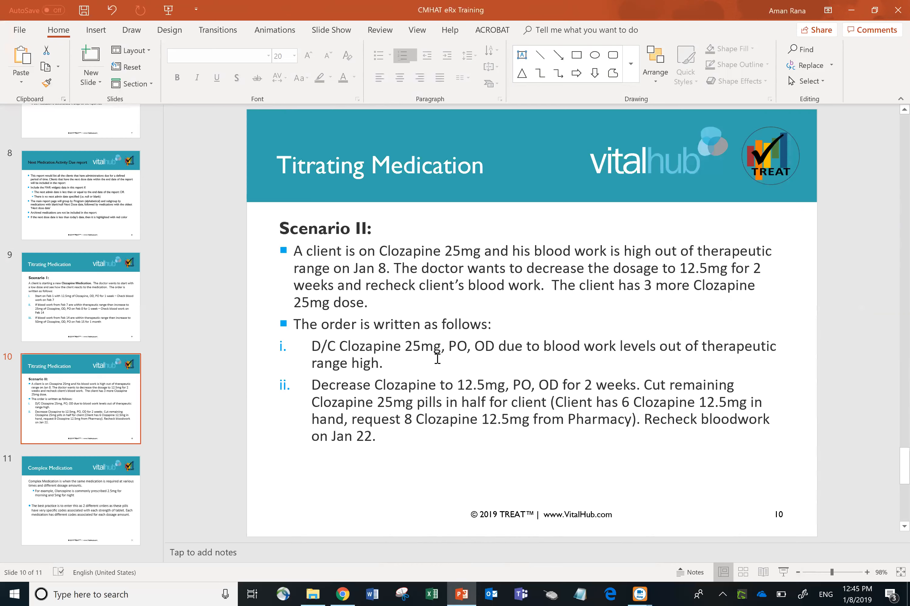
{"action": "left_click", "coordinate": [348, 593]}
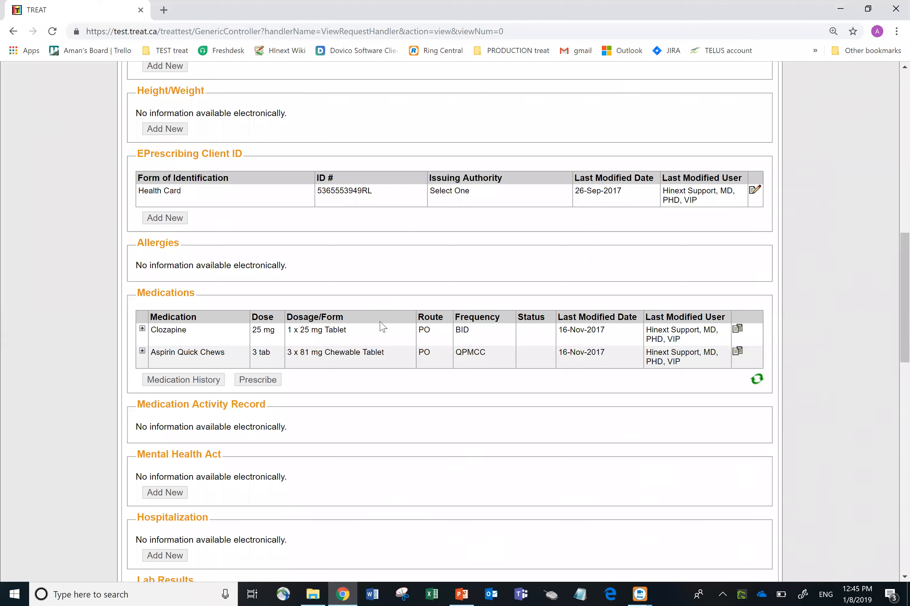
{"action": "left_click", "coordinate": [254, 382]}
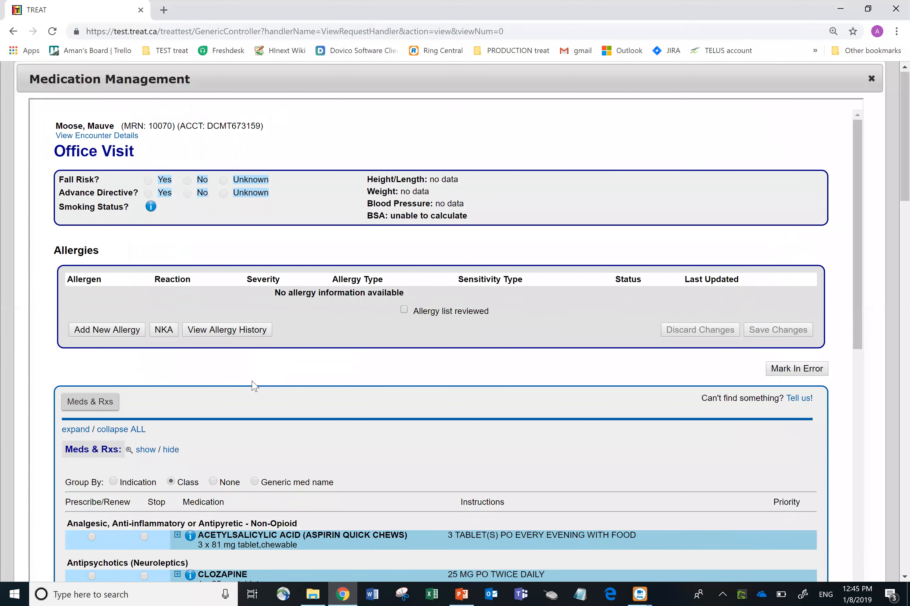
- Stop the clozapine 25 mg order, giving the discontinuation reason "Blood work levels out of therapeutic range high"
{"action": "left_click_drag", "start_coordinate": [859, 147], "coordinate": [860, 231]}
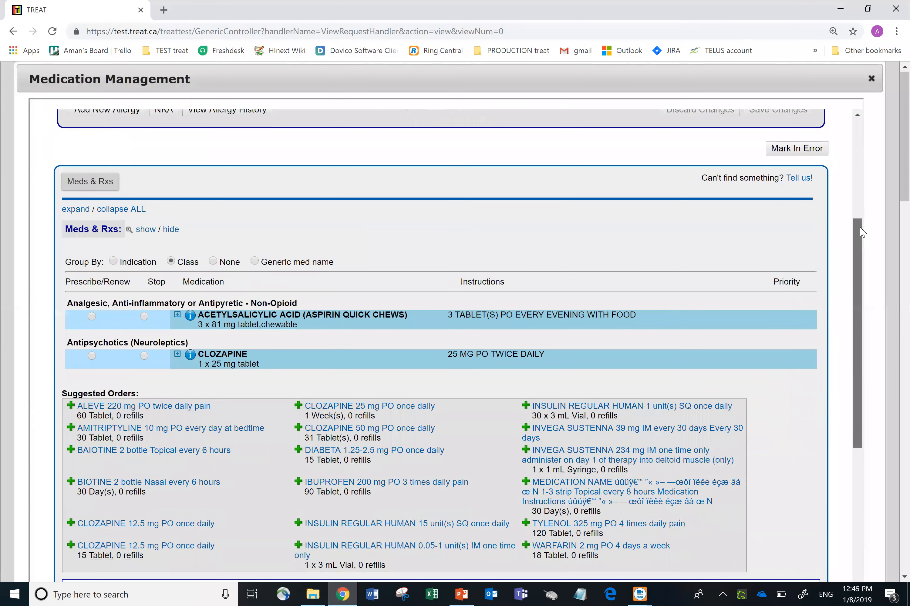
{"action": "left_click", "coordinate": [144, 356]}
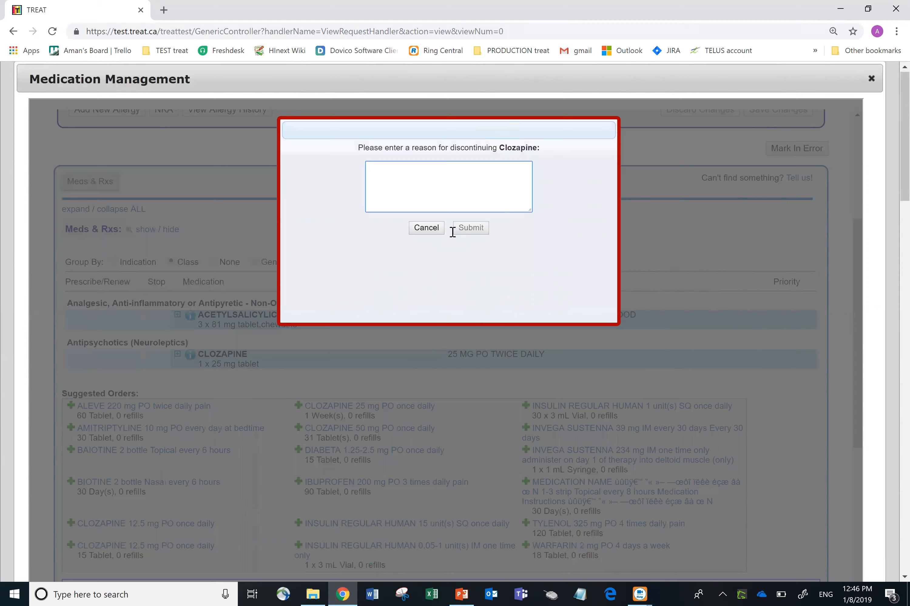
{"action": "type", "text": "Blood work levels out of ther"}
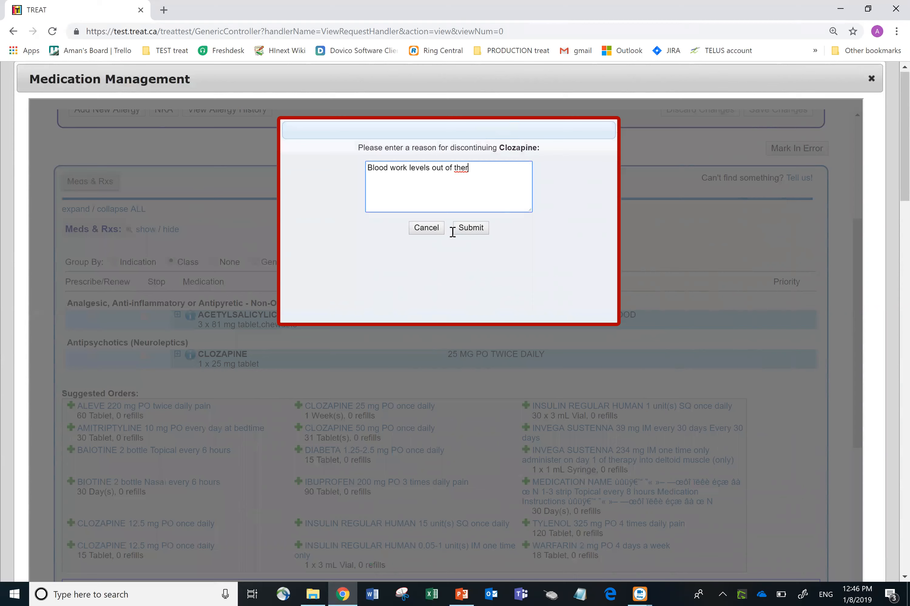
{"action": "type", "text": "apeutic range high"}
{"action": "left_click", "coordinate": [470, 229]}
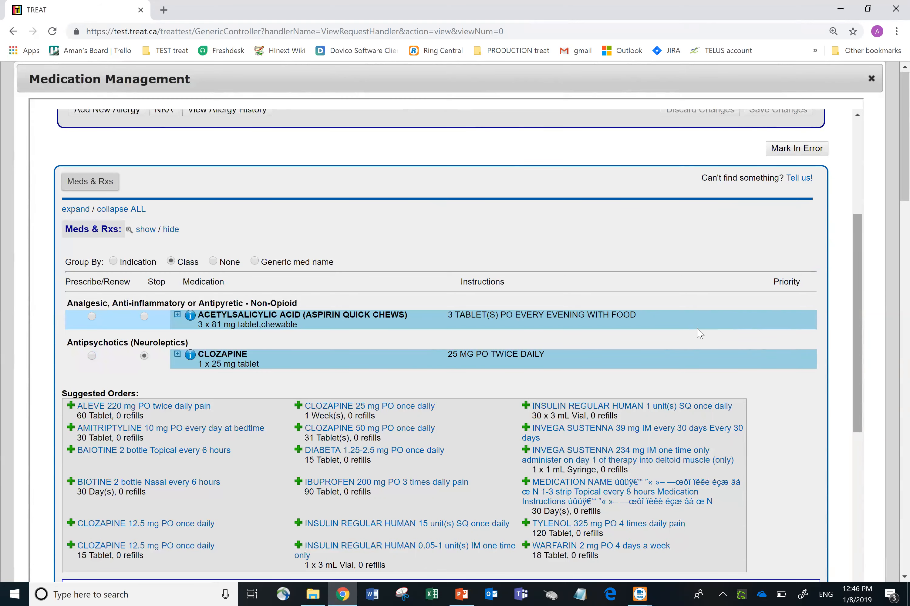
- Switch to PowerPoint to read the Scenario II order's details on remaining and requested clozapine 12.5 mg tablets, and return to TREAT
{"action": "left_click", "coordinate": [461, 593]}
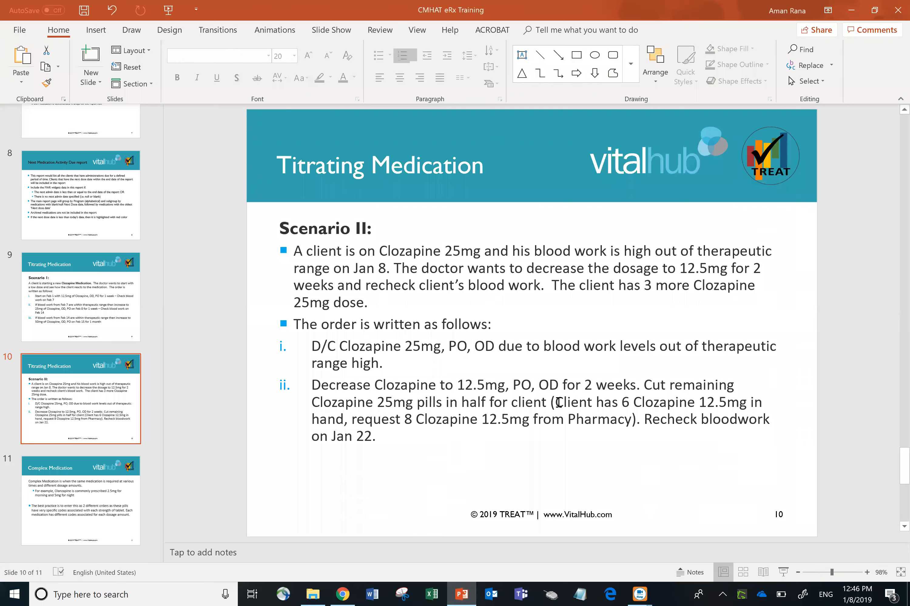
{"action": "left_click_drag", "start_coordinate": [554, 403], "coordinate": [755, 404]}
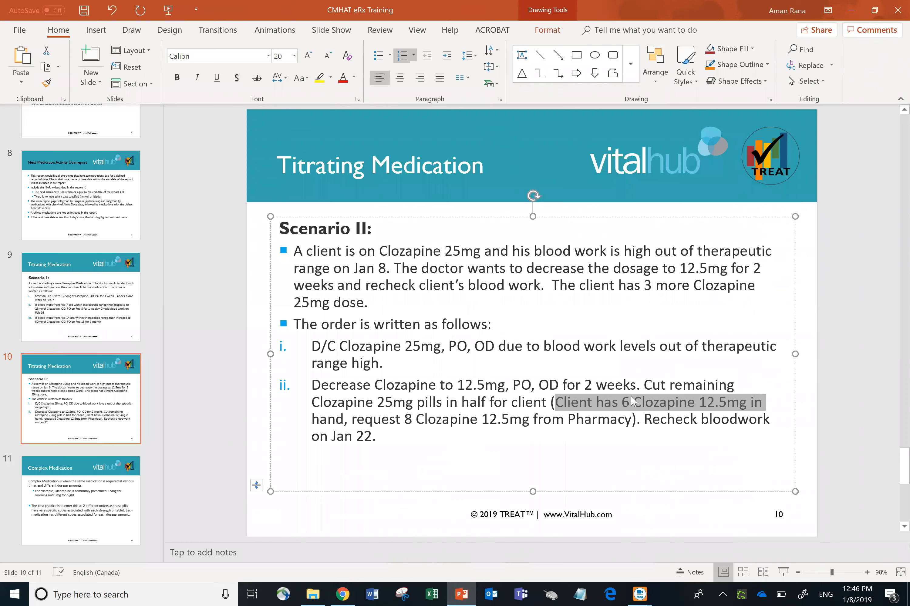
{"action": "left_click", "coordinate": [858, 278]}
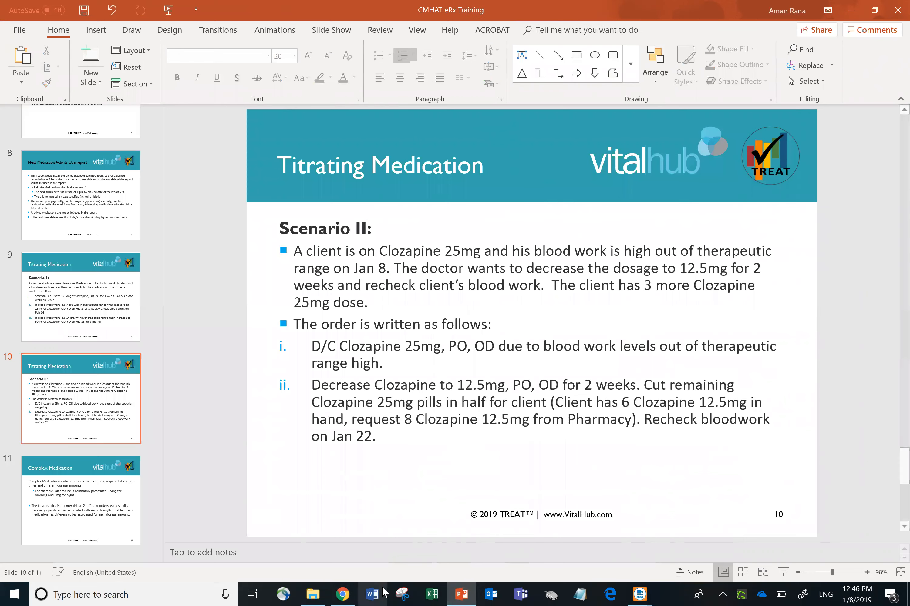
{"action": "left_click", "coordinate": [342, 594]}
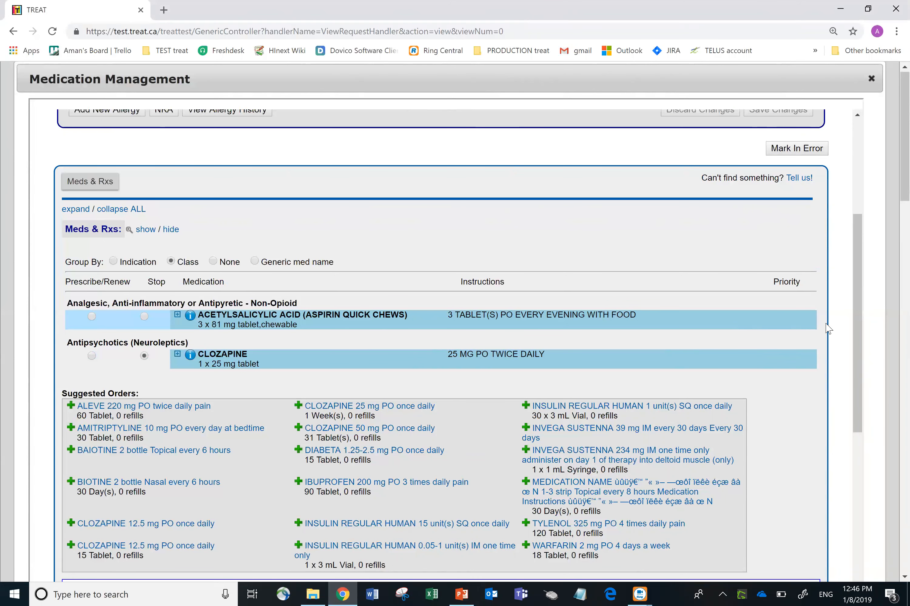
- Add a new medication by searching "clozap" and choosing the favourite CLOZAPINE 12.5 mg PO once daily without a preset quantity
{"action": "scroll", "coordinate": [853, 395], "scroll_direction": "down", "scroll_amount": 5}
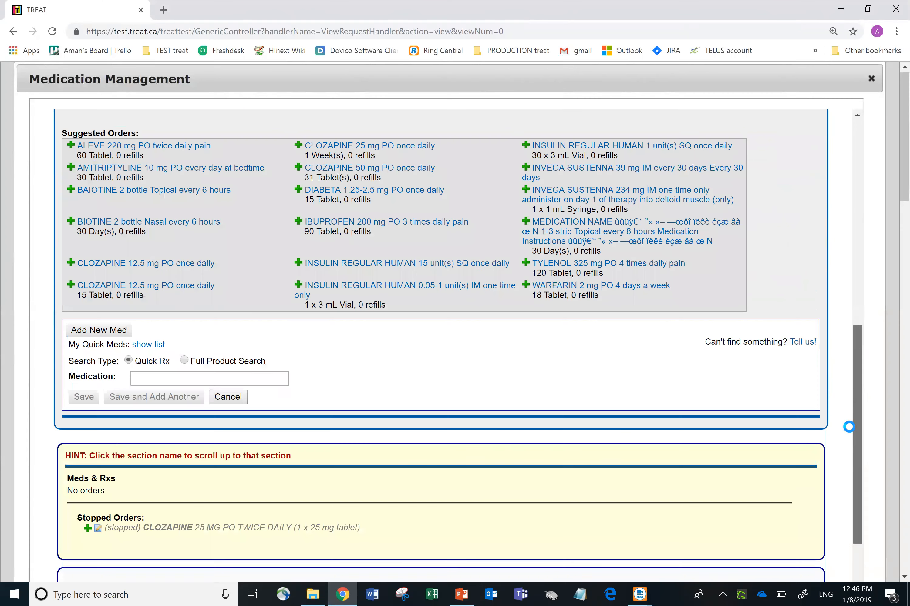
{"action": "left_click", "coordinate": [114, 332]}
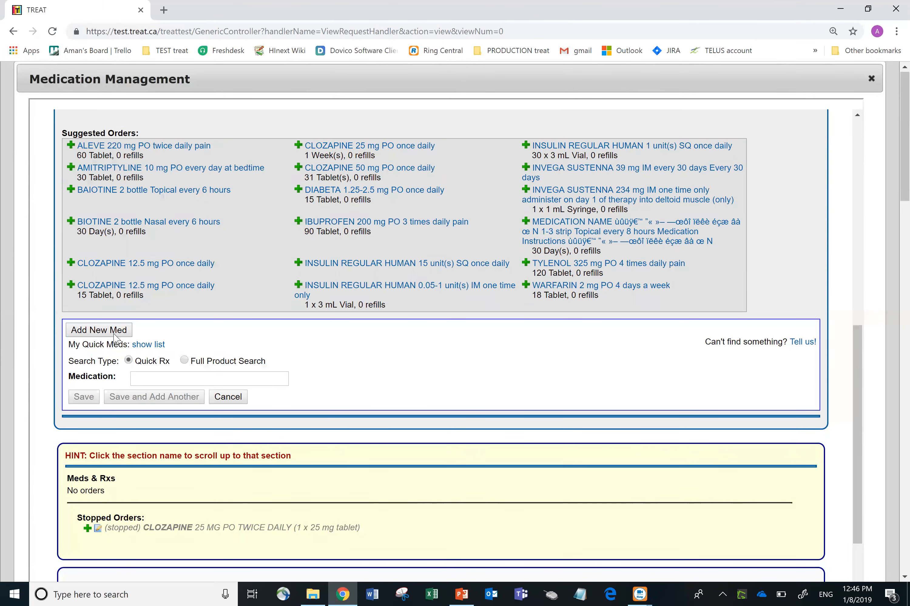
{"action": "type", "text": "clozap"}
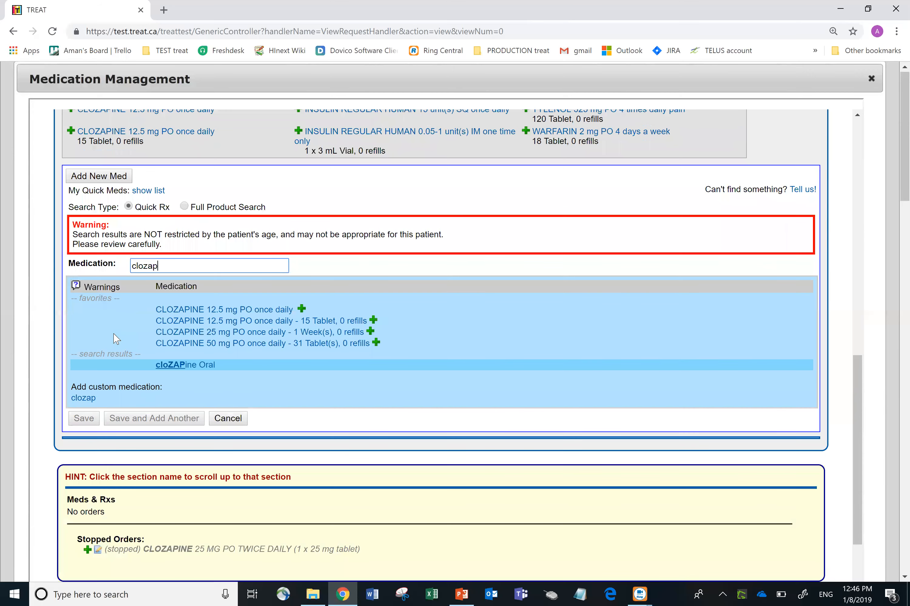
{"action": "left_click", "coordinate": [218, 308]}
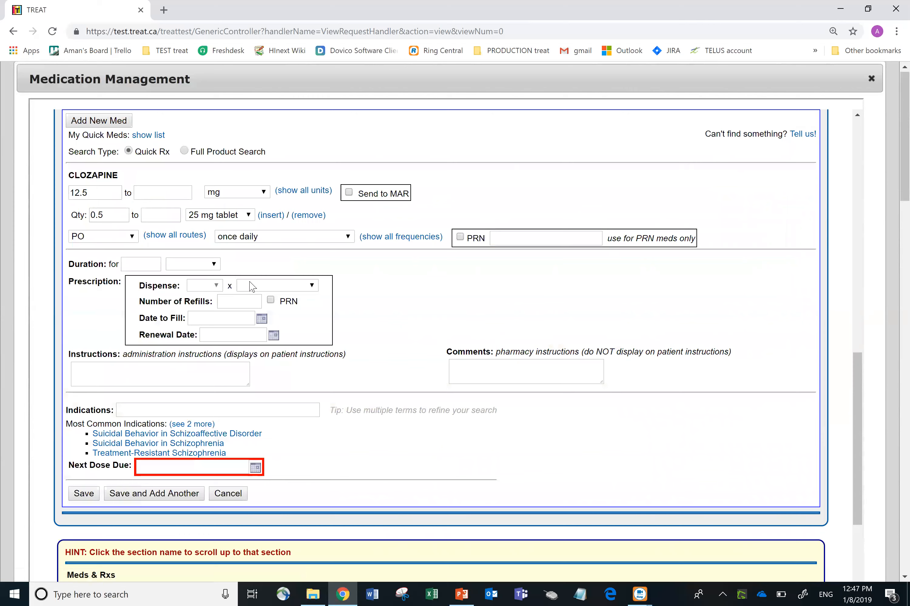
- Set the clozapine prescription to dispense 8 Tablet with a date to fill of 01-09-2019
{"action": "left_click", "coordinate": [270, 286]}
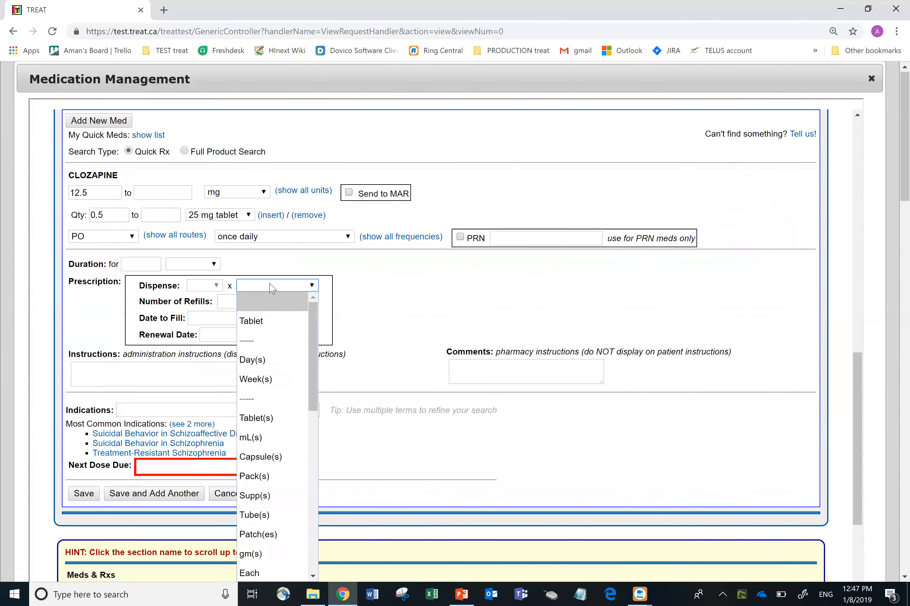
{"action": "left_click", "coordinate": [265, 319]}
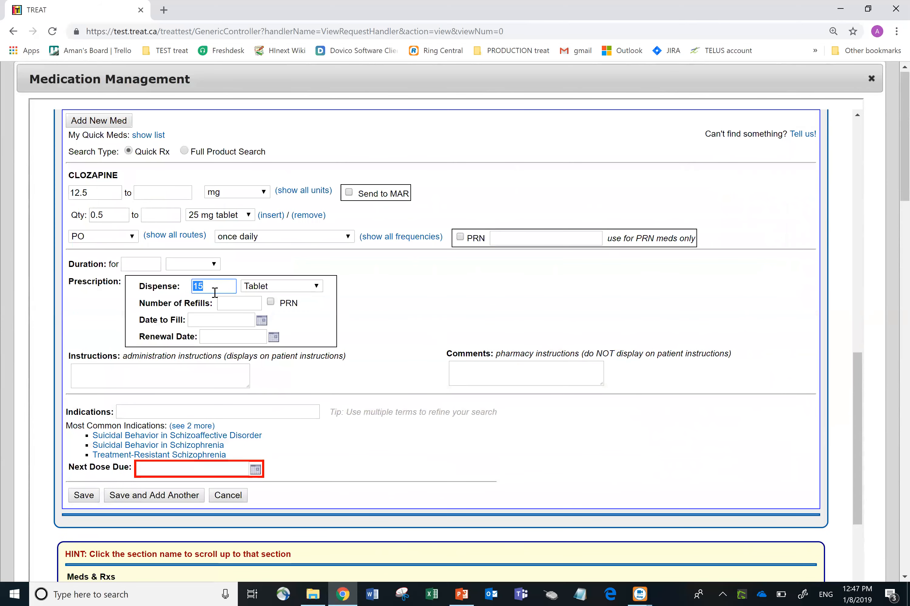
{"action": "type", "text": "8"}
{"action": "left_click", "coordinate": [261, 320]}
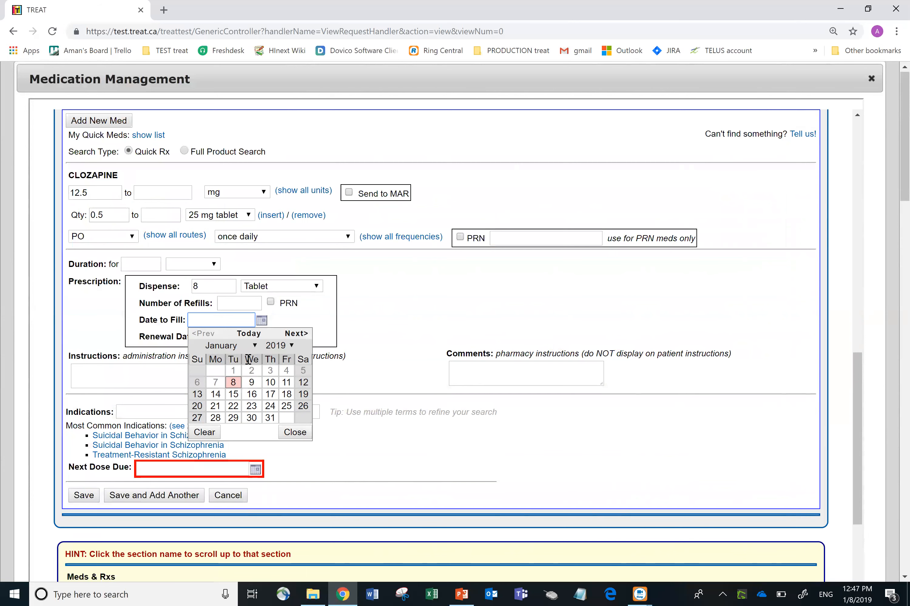
{"action": "left_click", "coordinate": [249, 383]}
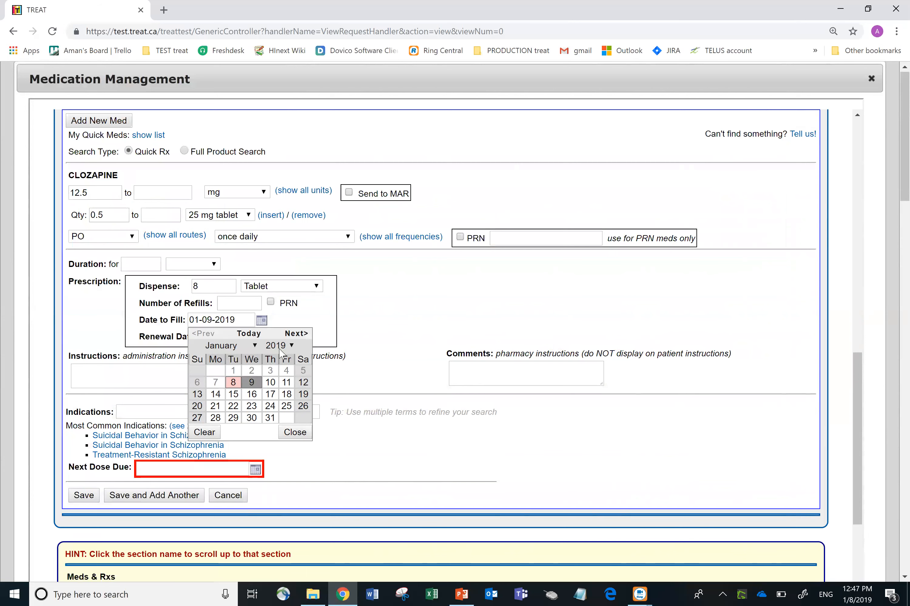
{"action": "left_click", "coordinate": [331, 319]}
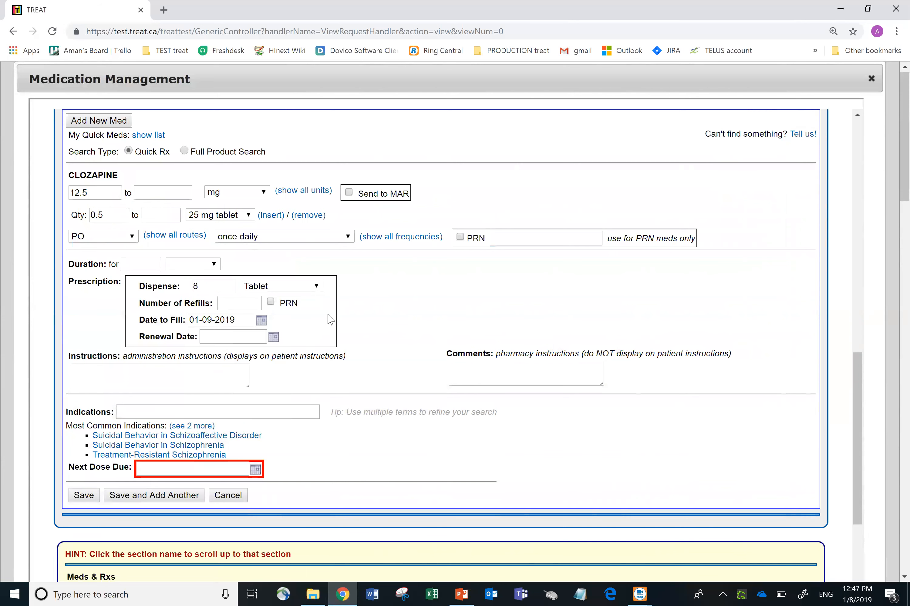
- Set the prescription's renewal date to 01-22-2019 and the next dose due date to 01-09-2019
{"action": "left_click", "coordinate": [274, 337]}
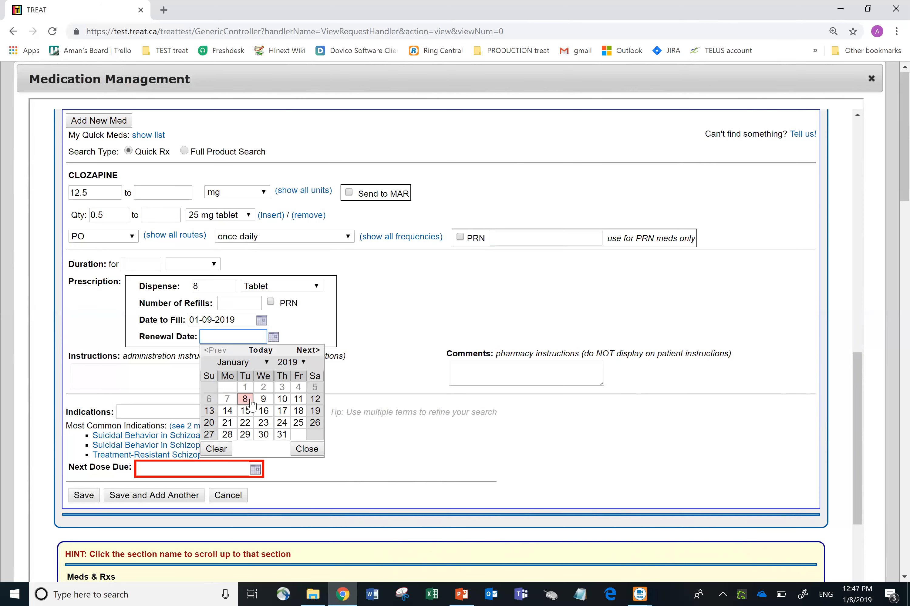
{"action": "left_click", "coordinate": [245, 423]}
{"action": "left_click", "coordinate": [407, 326]}
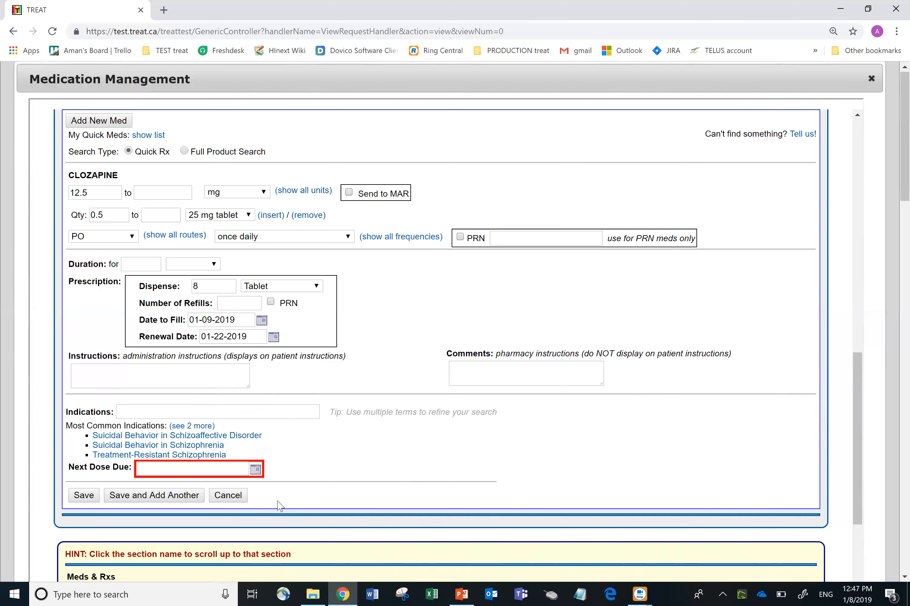
{"action": "left_click", "coordinate": [257, 469]}
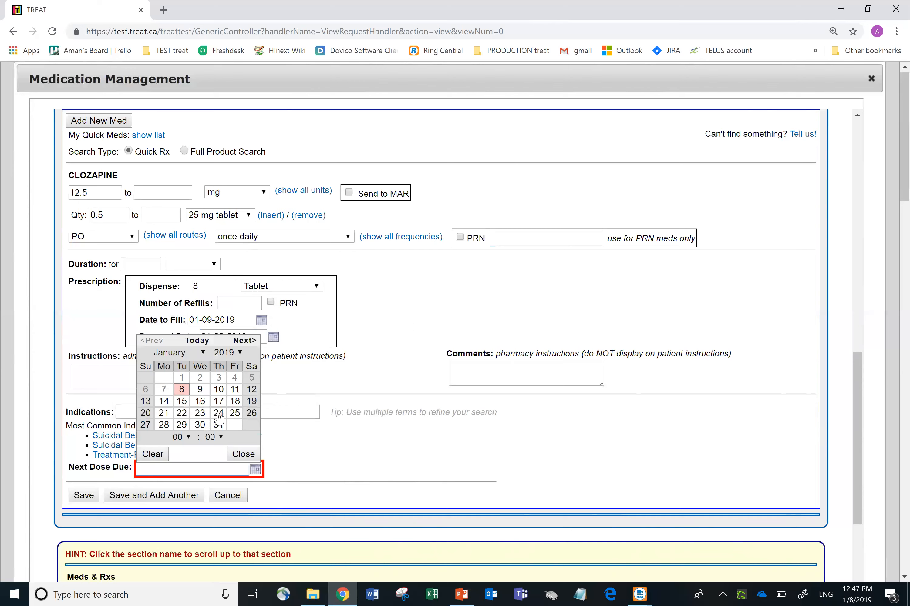
{"action": "left_click", "coordinate": [200, 389]}
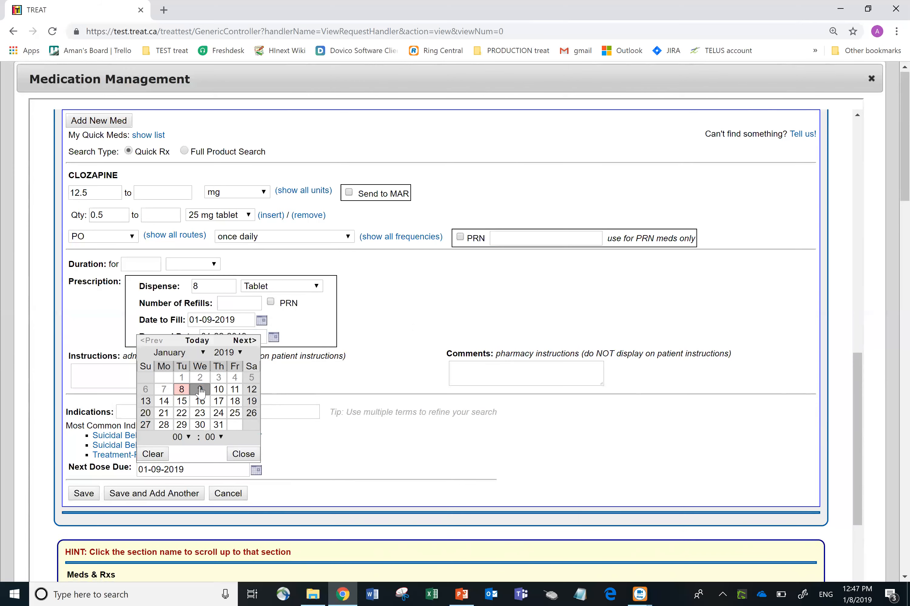
{"action": "left_click", "coordinate": [447, 289]}
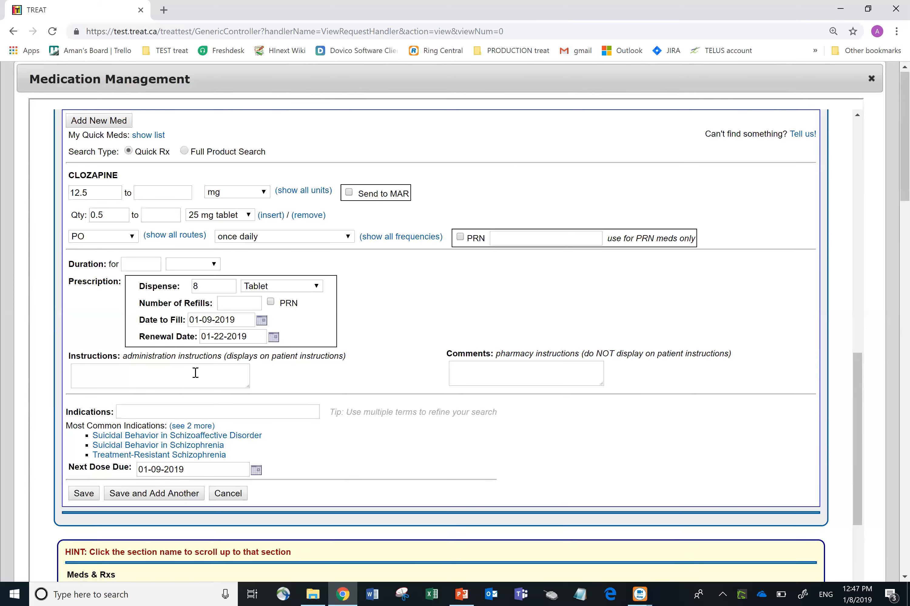
- Enter "Get blood work done on Jan 22" as the administration instructions for the clozapine order
{"action": "left_click", "coordinate": [195, 372]}
{"action": "type", "text": "Get blood work done on Jan"}
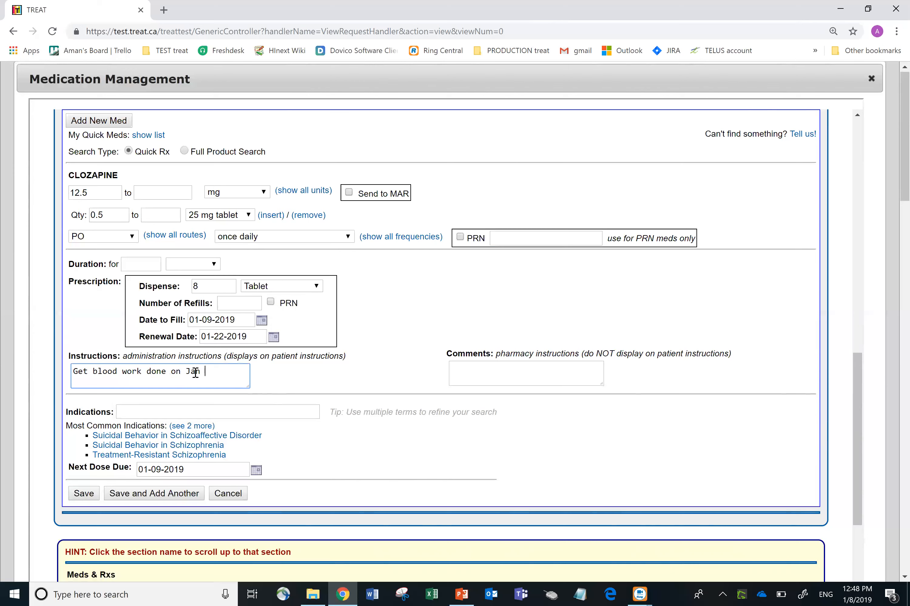
{"action": "type", "text": "22"}
- Enter the pharmacy comment "Client has 3 clozapine 25 mg tablets remaining which has been cut in half to make 6 clozapine 12.5 mg tablets. Requesting"
{"action": "left_click", "coordinate": [465, 366]}
{"action": "type", "text": "Cl"}
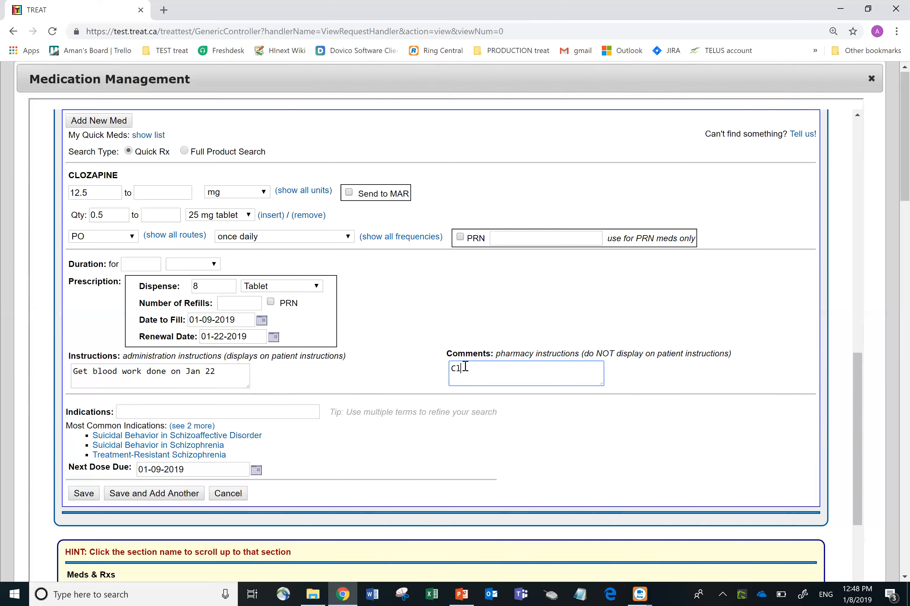
{"action": "type", "text": "ient has 3 clozapine 25 mg tablets"}
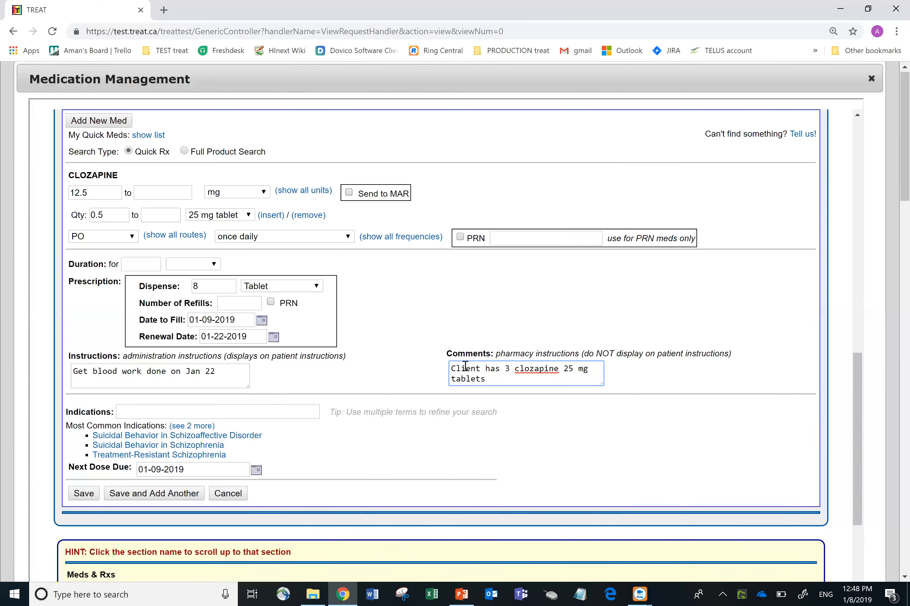
{"action": "type", "text": " remain"}
{"action": "type", "text": "ing."}
{"action": "key", "text": "BackSpace"}
{"action": "type", "text": "whih ch"}
{"action": "key", "text": "BackSpace"}
{"action": "key", "text": "BackSpace"}
{"action": "key", "text": "BackSpace"}
{"action": "key", "text": "BackSpace"}
{"action": "type", "text": "ch has been cut "}
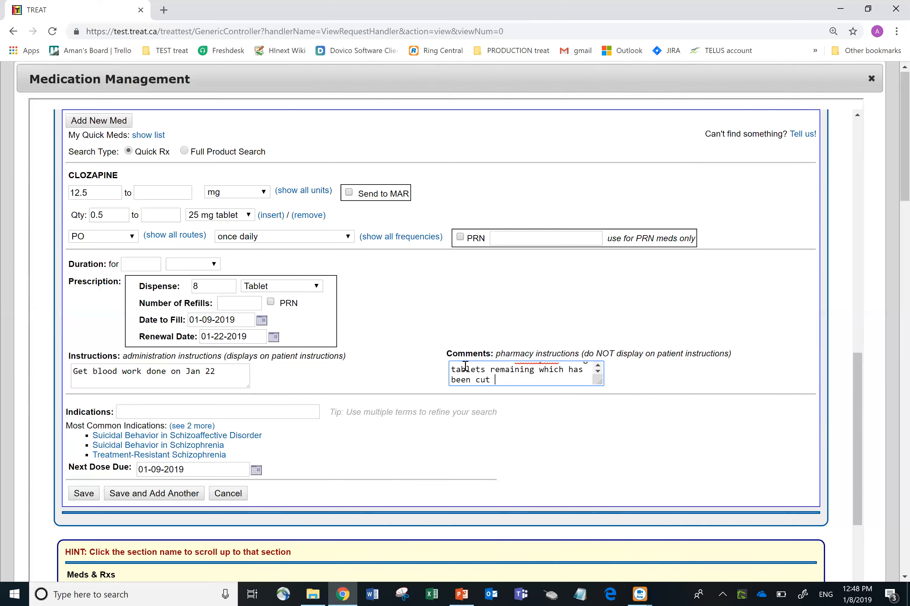
{"action": "type", "text": "in half "}
{"action": "type", "text": "to make "}
{"action": "type", "text": "6"}
{"action": "type", "text": " clozapine "}
{"action": "type", "text": "12.5"}
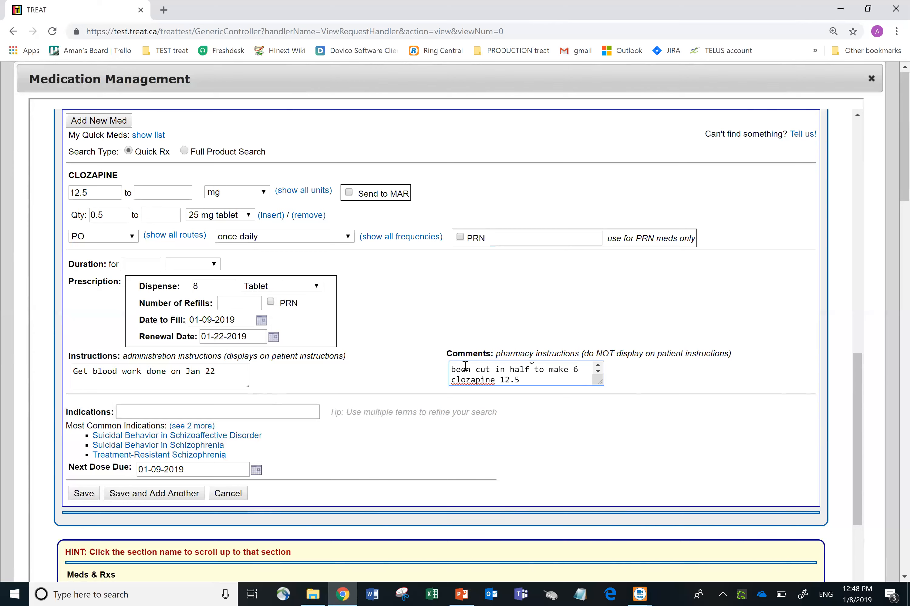
{"action": "type", "text": " mg tablets. Requesting"}
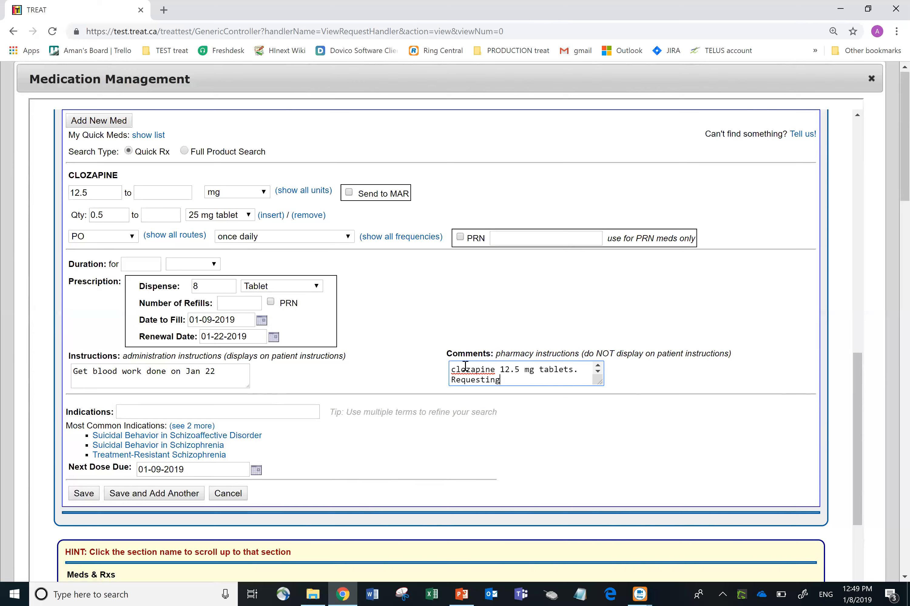
- Complete the pharmacy comment with "8 clozapine 12.5mg from the pharmacy. Recheck blood work on Jan 22."
{"action": "type", "text": " 8 cloa"}
{"action": "key", "text": "BackSpace"}
{"action": "type", "text": "zapine 12.5mg"}
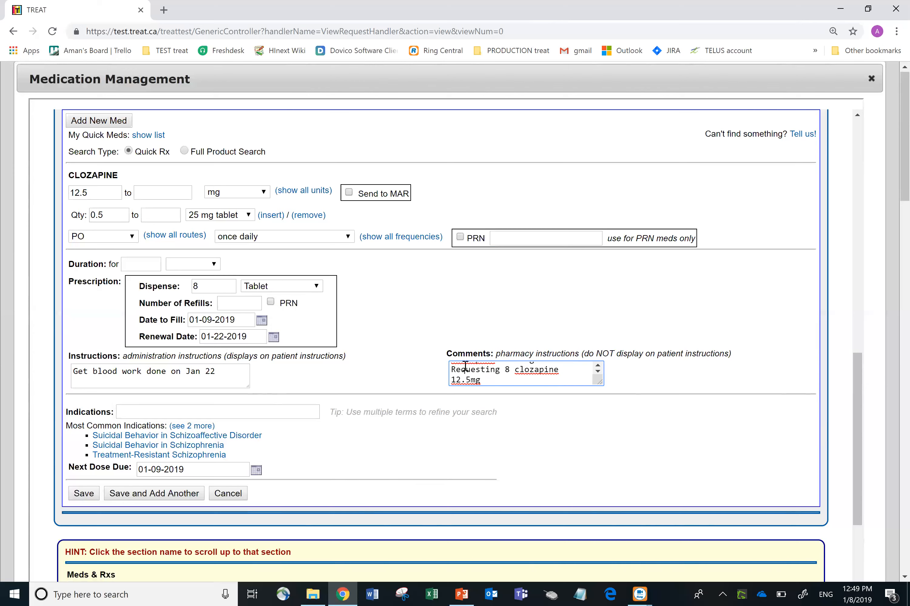
{"action": "type", "text": " from the pharmcy"}
{"action": "key", "text": "BackSpace"}
{"action": "key", "text": "BackSpace"}
{"action": "type", "text": "acy. Rec"}
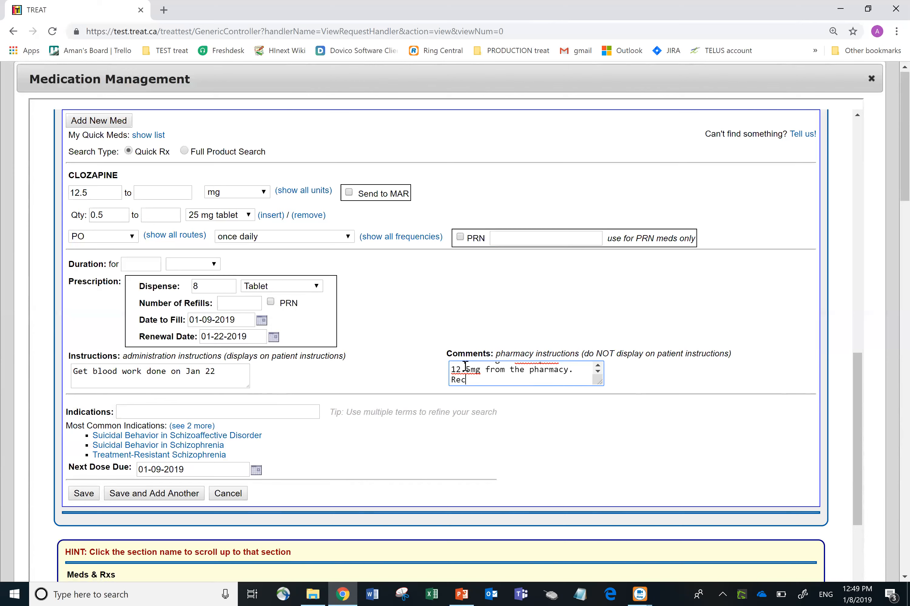
{"action": "type", "text": "heck blood work on Jan 22."}
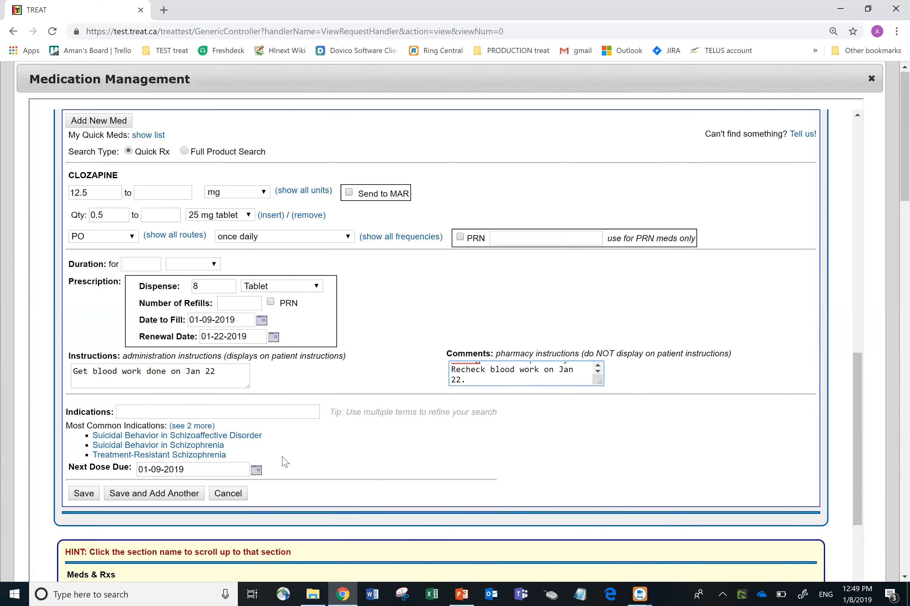
- Save the clozapine 12.5 mg once daily order and review it in the medications list
{"action": "left_click", "coordinate": [90, 495]}
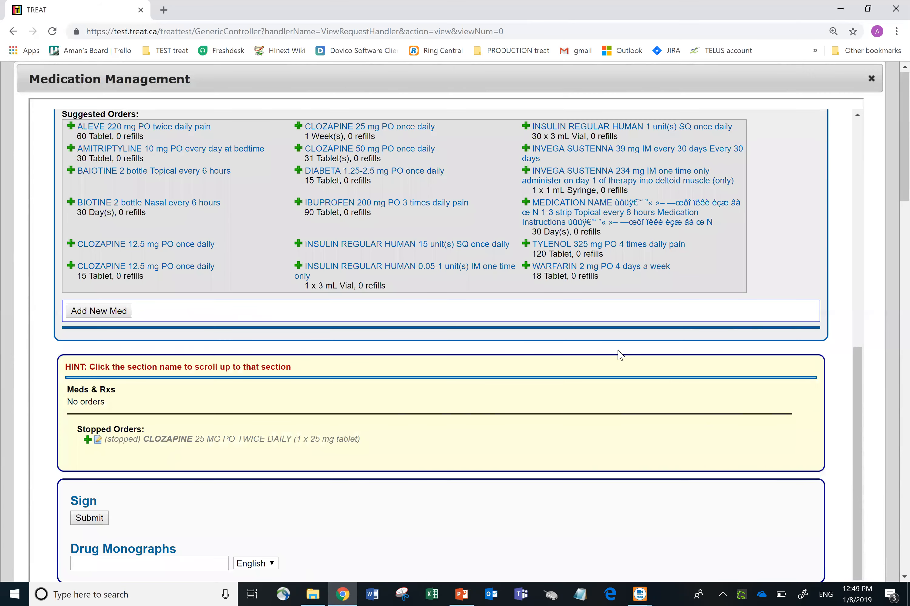
{"action": "scroll", "coordinate": [856, 386], "scroll_direction": "down", "scroll_amount": 1}
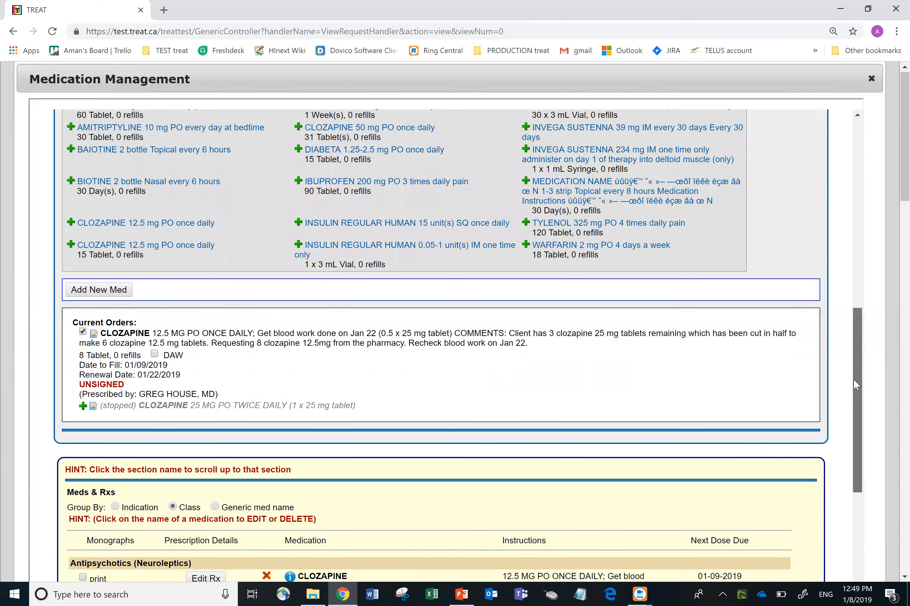
{"action": "scroll", "coordinate": [853, 422], "scroll_direction": "down", "scroll_amount": 5}
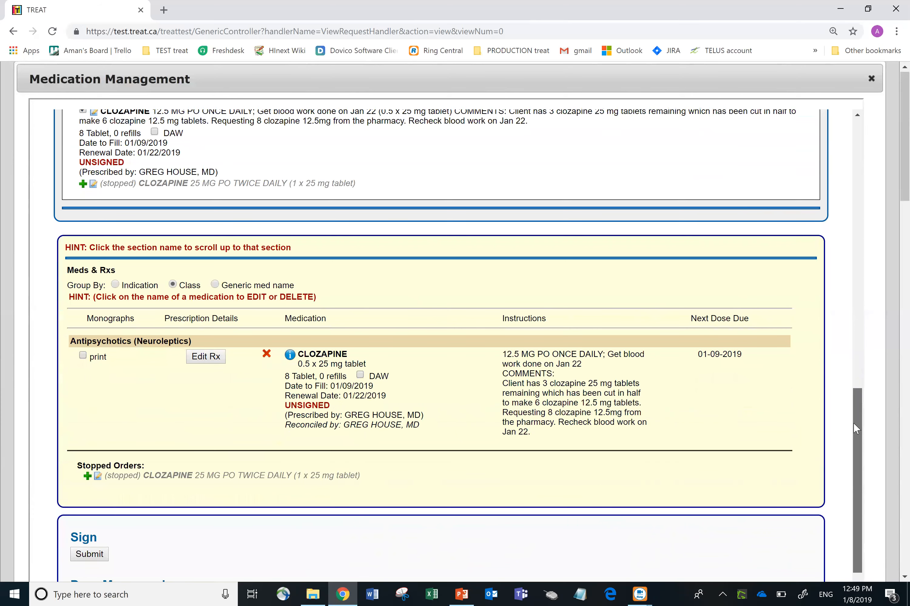
- Switch to PowerPoint, highlight the Scenario II instruction to discontinue clozapine 25 mg, and return to TREAT in the browser
{"action": "left_click", "coordinate": [462, 593]}
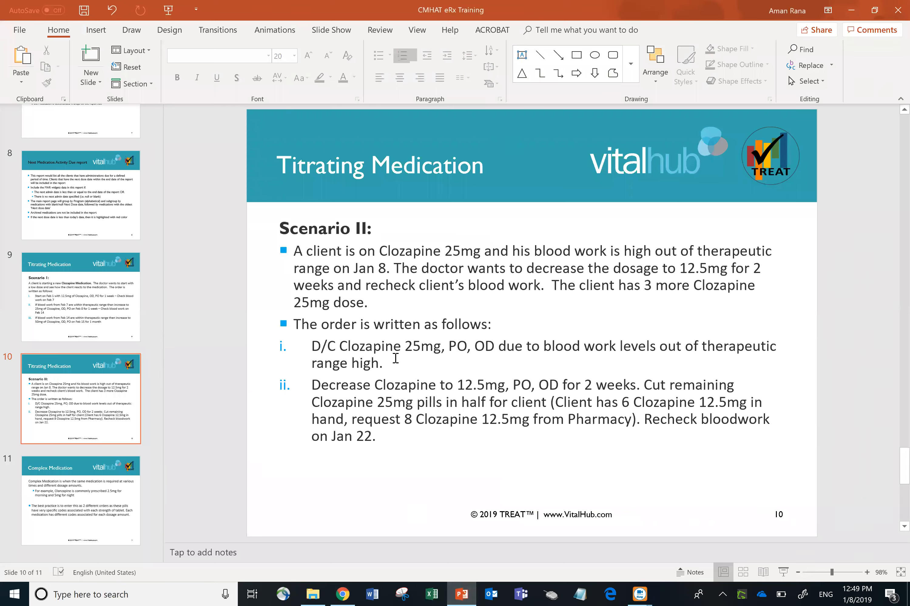
{"action": "left_click", "coordinate": [395, 358]}
{"action": "left_click_drag", "start_coordinate": [396, 358], "coordinate": [322, 346]}
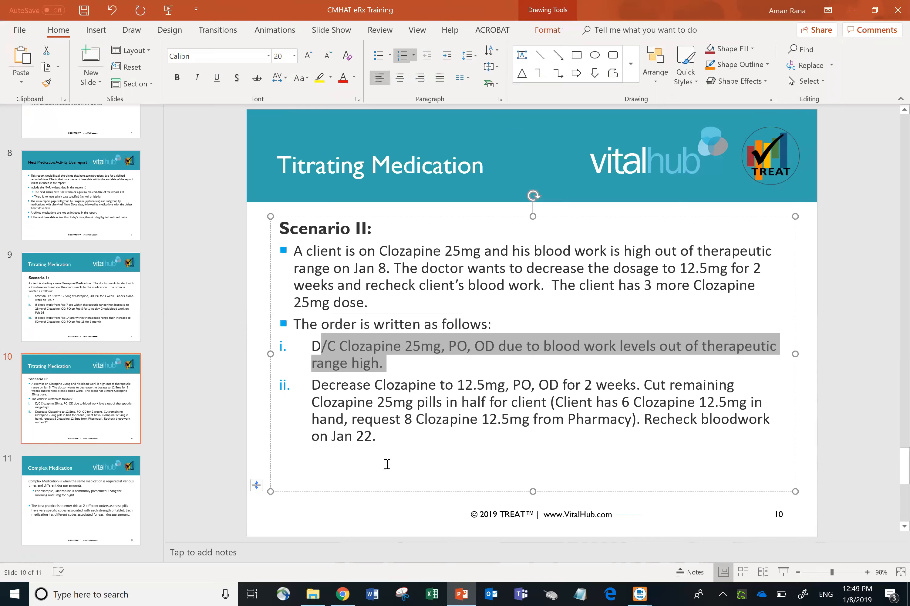
{"action": "left_click", "coordinate": [344, 593]}
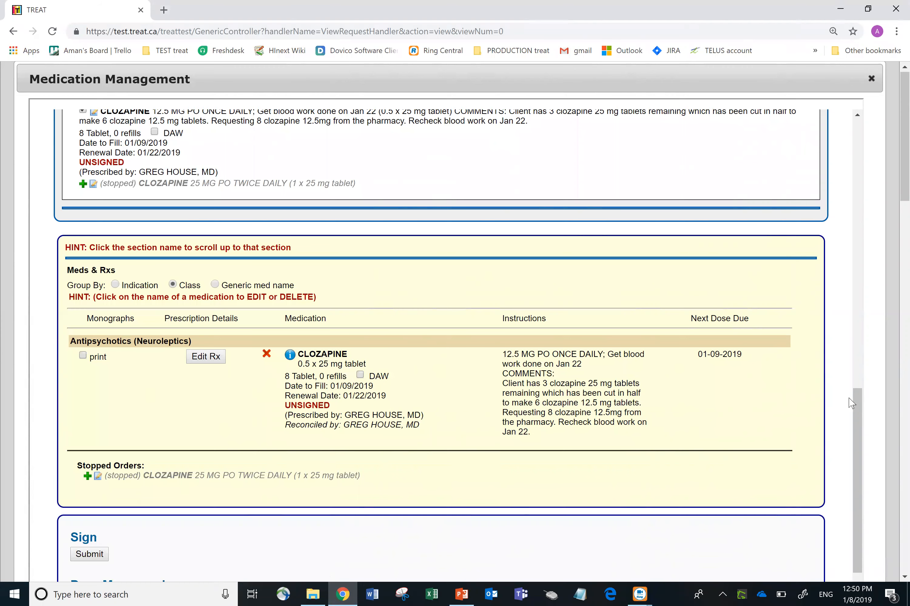
- Submit the clozapine order for signing and print the prescription to screen, authorising it with the account password
{"action": "left_click_drag", "start_coordinate": [858, 402], "coordinate": [858, 409]}
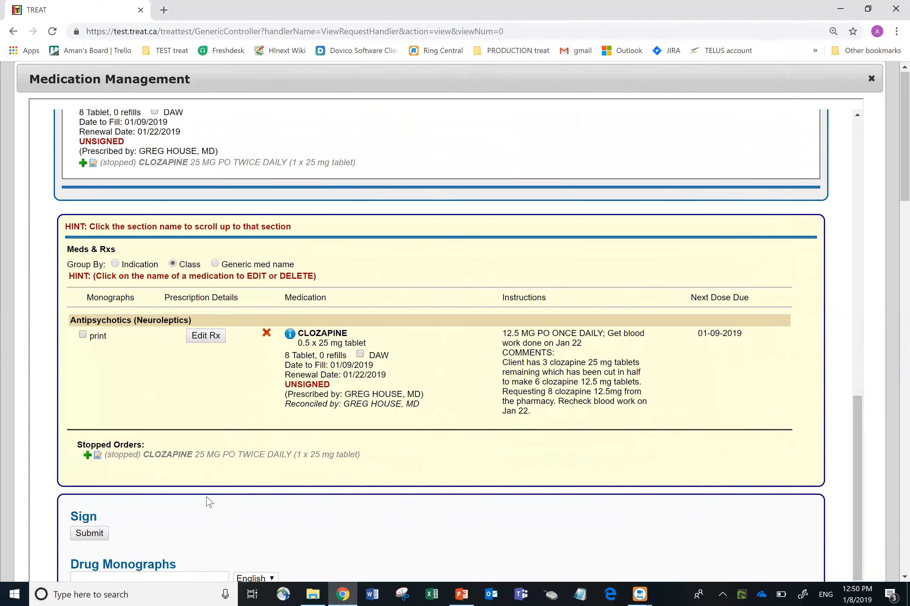
{"action": "left_click", "coordinate": [86, 535]}
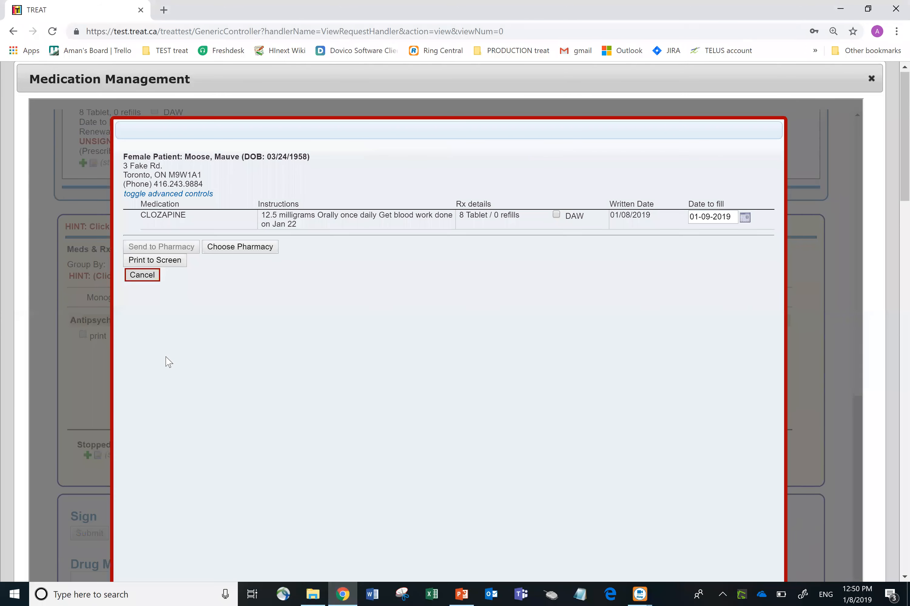
{"action": "left_click", "coordinate": [164, 260]}
{"action": "type", "text": "••••••••"}
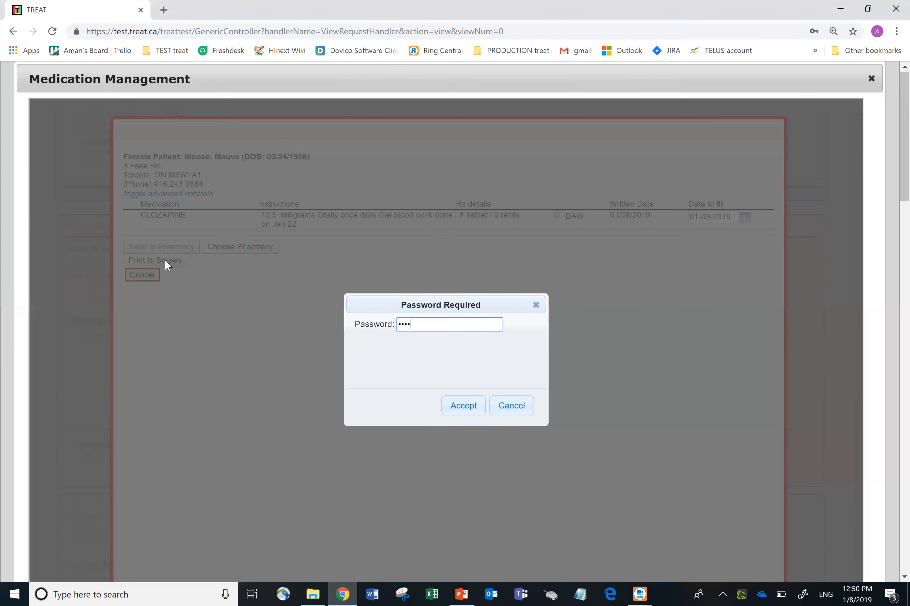
{"action": "type", "text": "•"}
{"action": "left_click", "coordinate": [461, 407]}
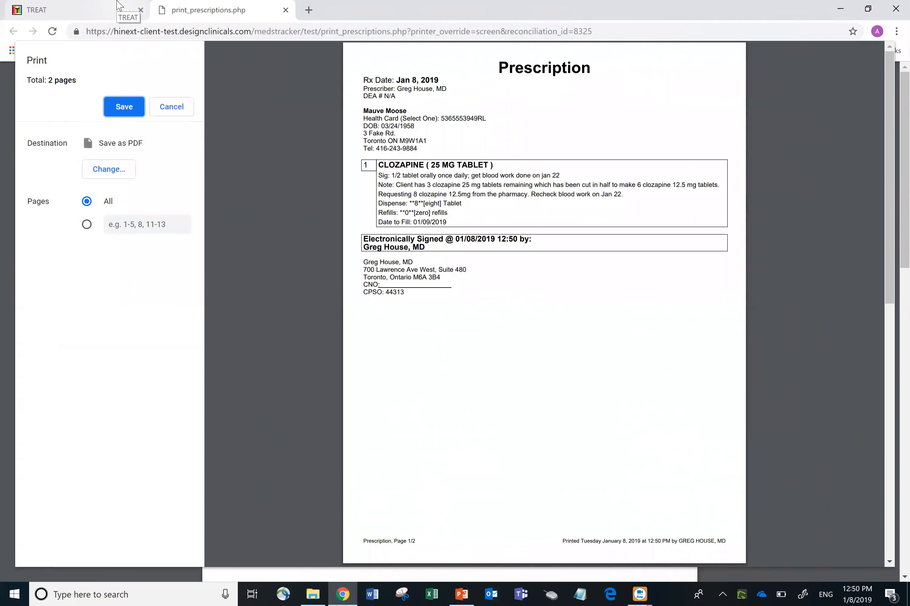
- Return from the printed prescription, close the Medication Management window, and switch to PowerPoint's Complex Medication slide
{"action": "left_click", "coordinate": [118, 5]}
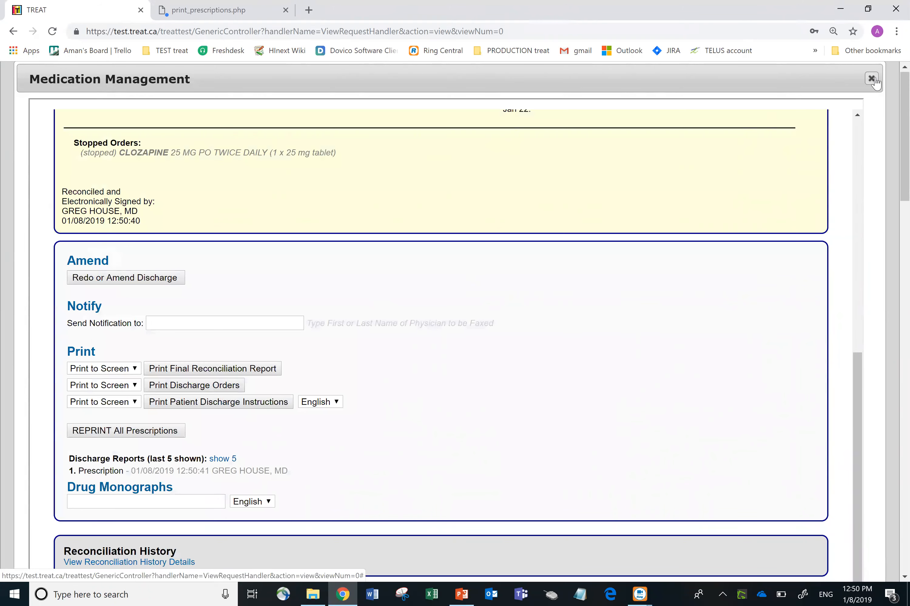
{"action": "left_click", "coordinate": [871, 79]}
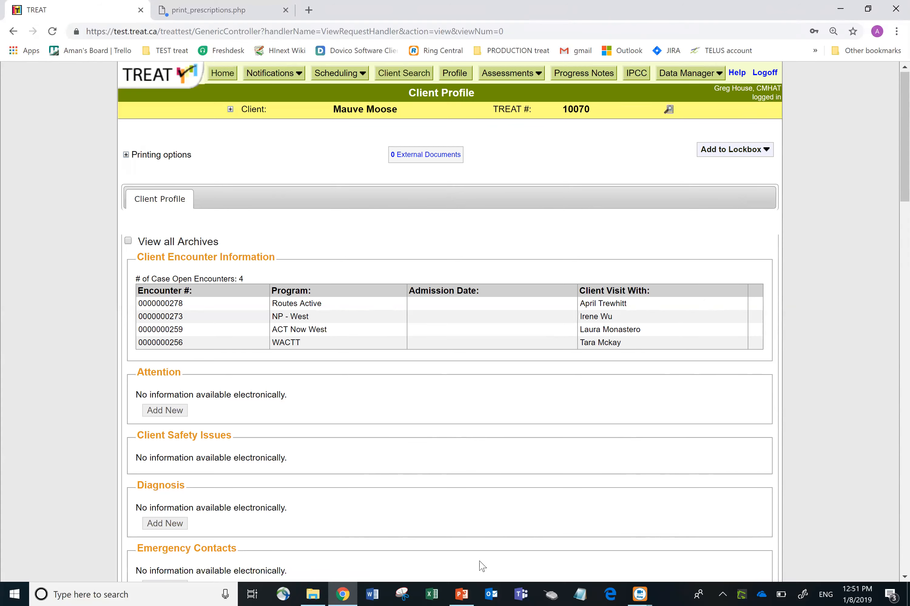
{"action": "left_click", "coordinate": [461, 594]}
{"action": "left_click", "coordinate": [94, 529]}
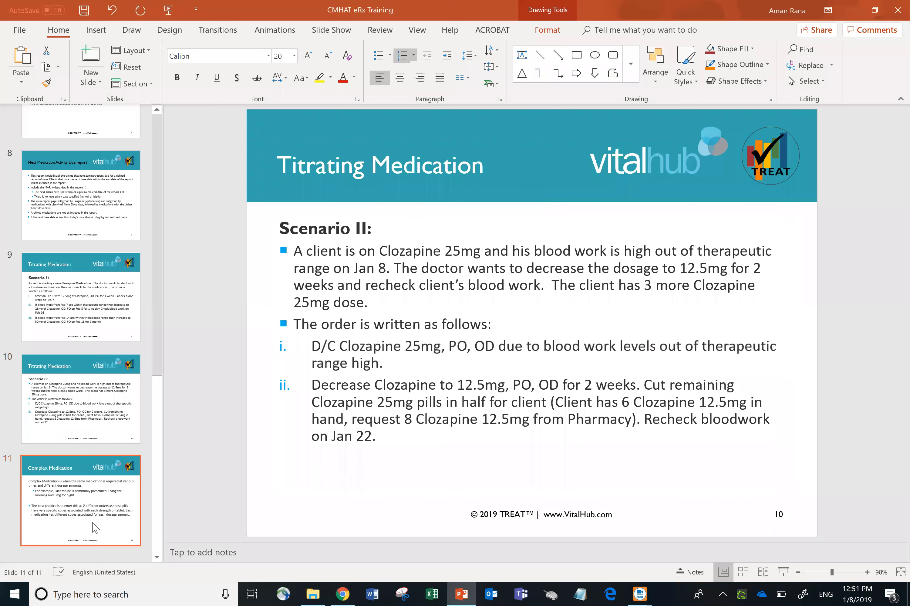
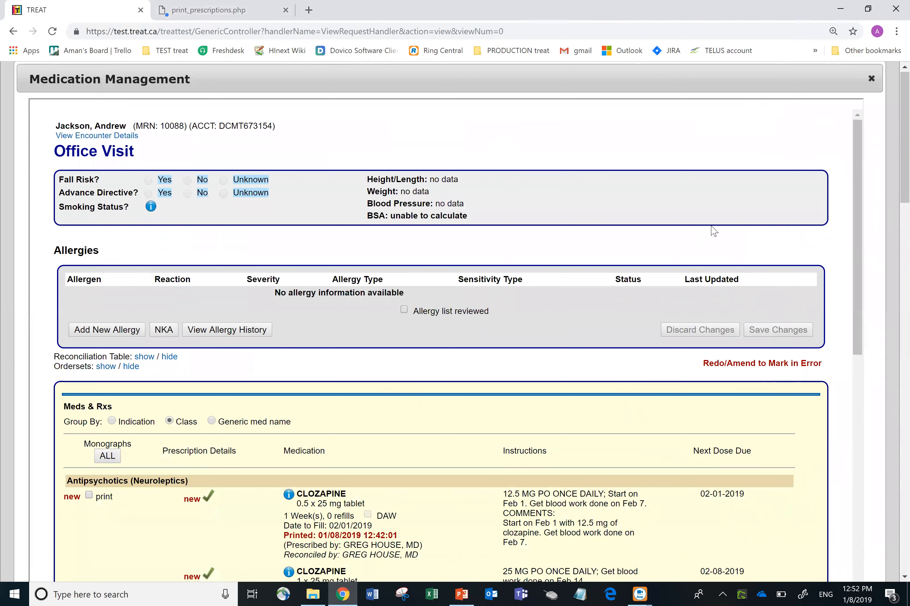
- Reopen the client's signed clozapine discharge for amendment and look up oral olanzapine as a new medication
{"action": "scroll", "coordinate": [860, 324], "scroll_direction": "down", "scroll_amount": 10}
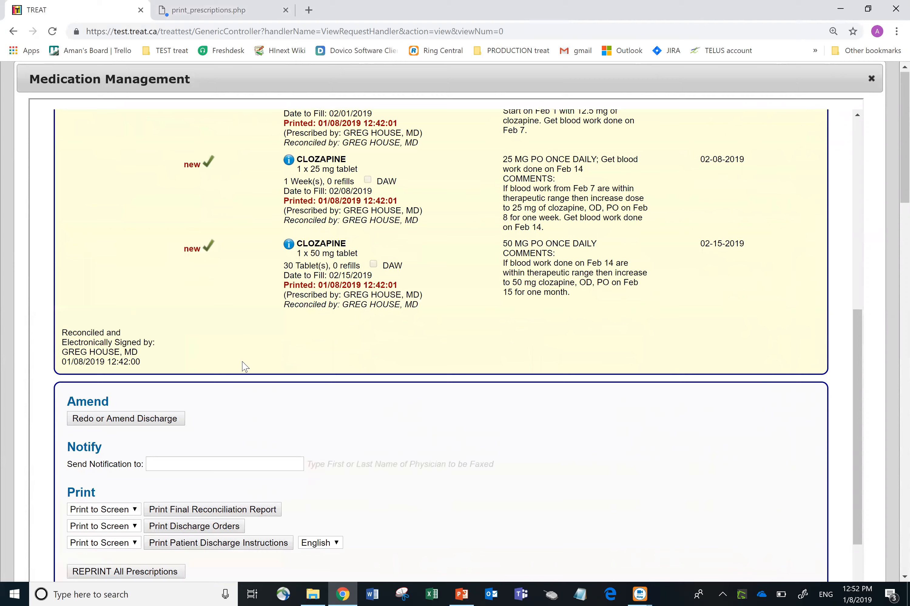
{"action": "left_click", "coordinate": [155, 418]}
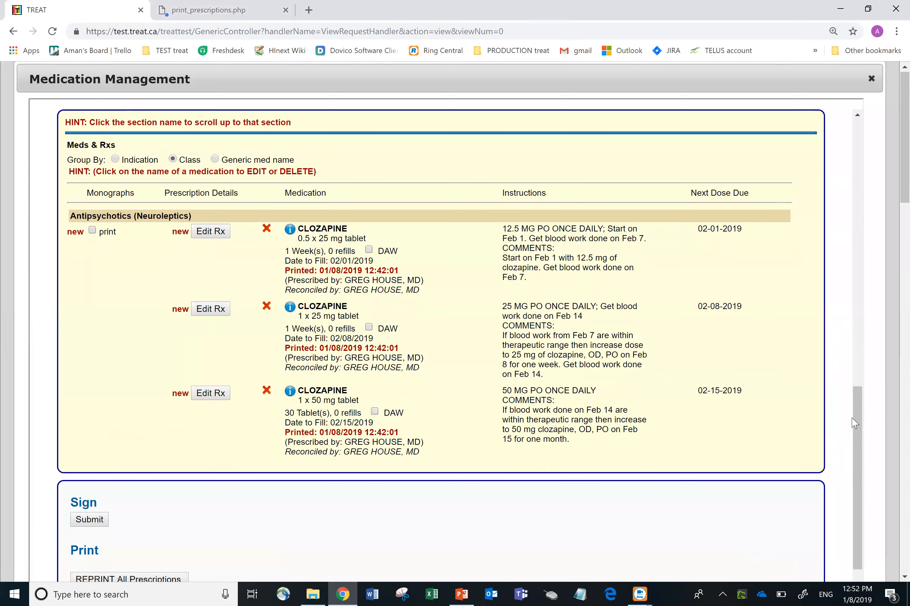
{"action": "left_click_drag", "start_coordinate": [853, 418], "coordinate": [862, 299]}
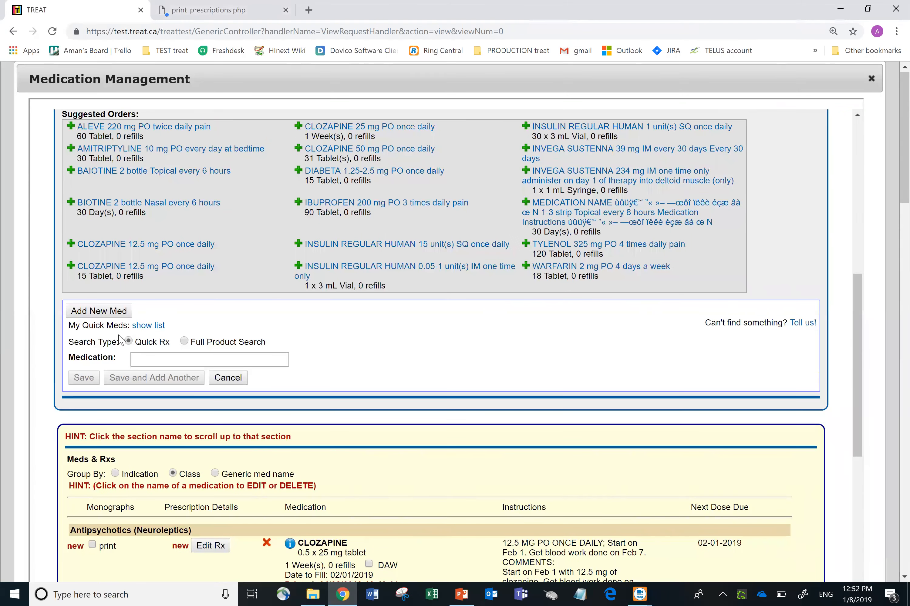
{"action": "left_click", "coordinate": [114, 311]}
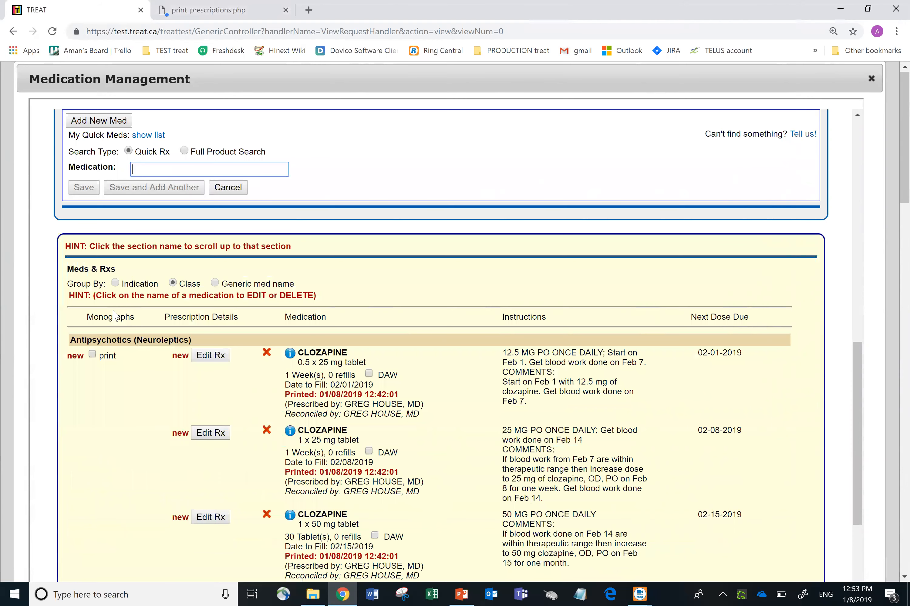
{"action": "type", "text": "Olanza"}
{"action": "mouse_move", "coordinate": [175, 260]}
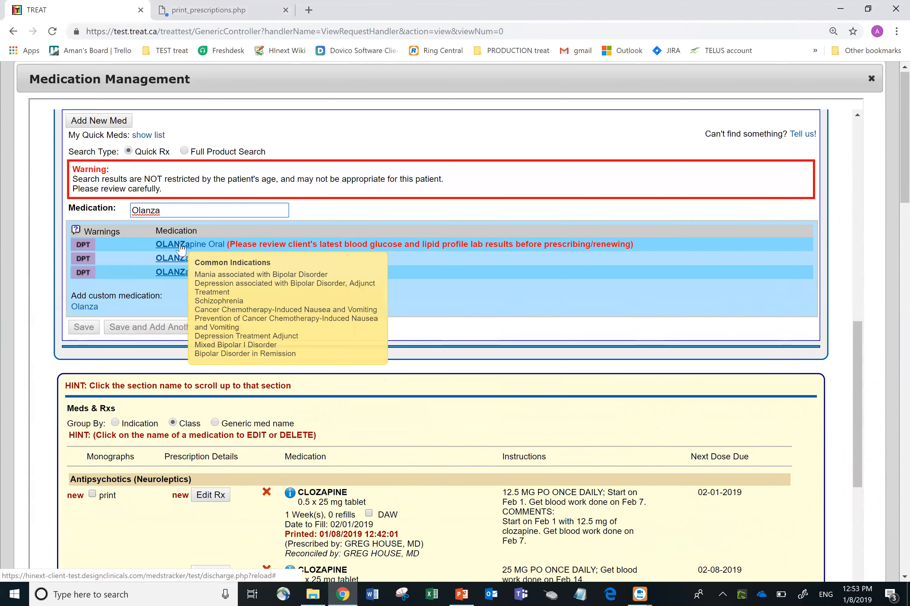
{"action": "left_click", "coordinate": [180, 243]}
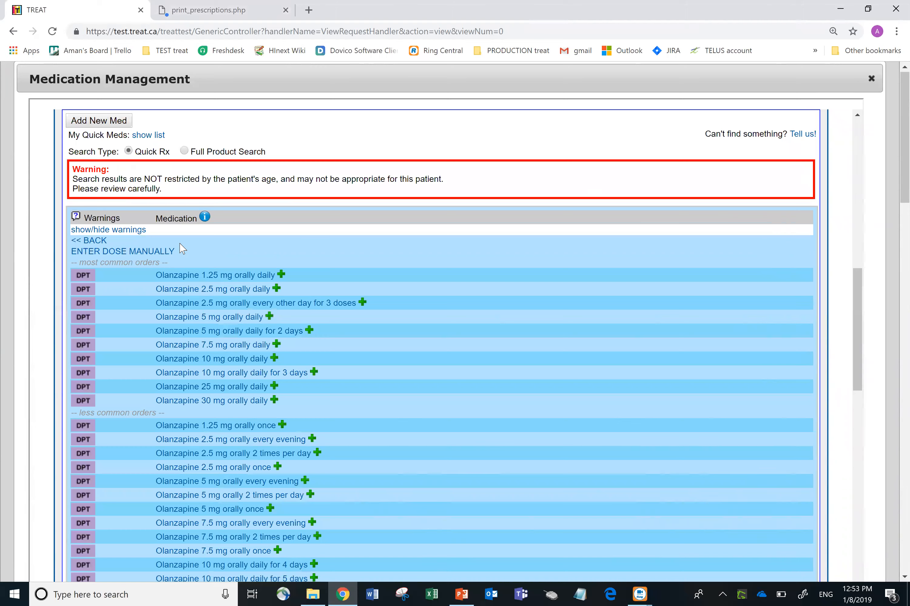
- Check the olanzapine example on the PowerPoint slide, return to TREAT, and choose the Olanzapine 2.5 mg orally daily order
{"action": "left_click", "coordinate": [461, 594]}
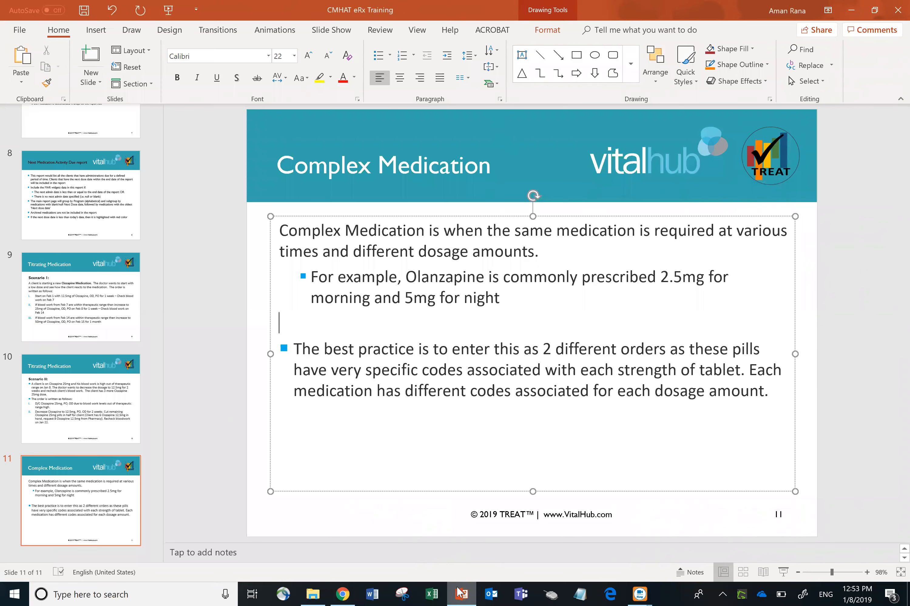
{"action": "left_click", "coordinate": [461, 593]}
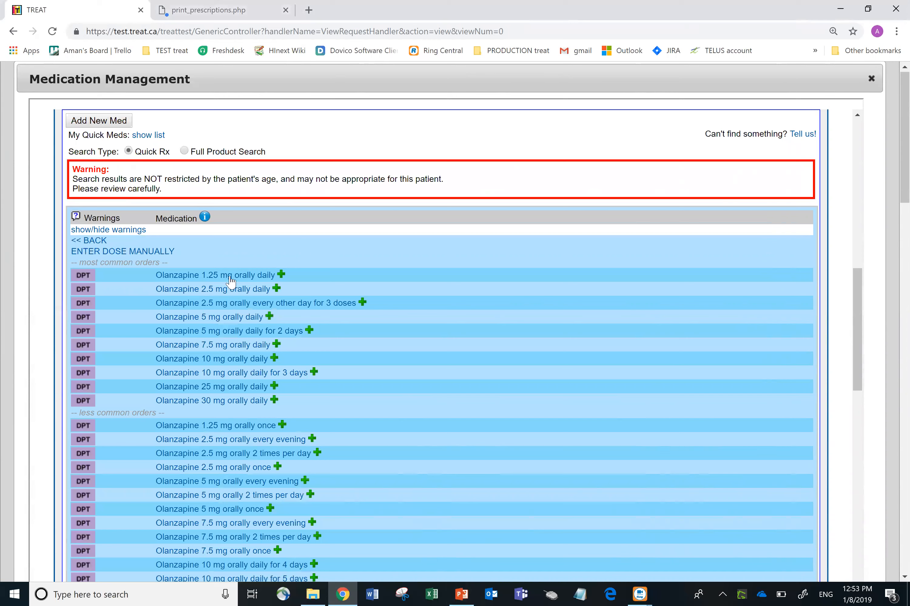
{"action": "left_click", "coordinate": [219, 290]}
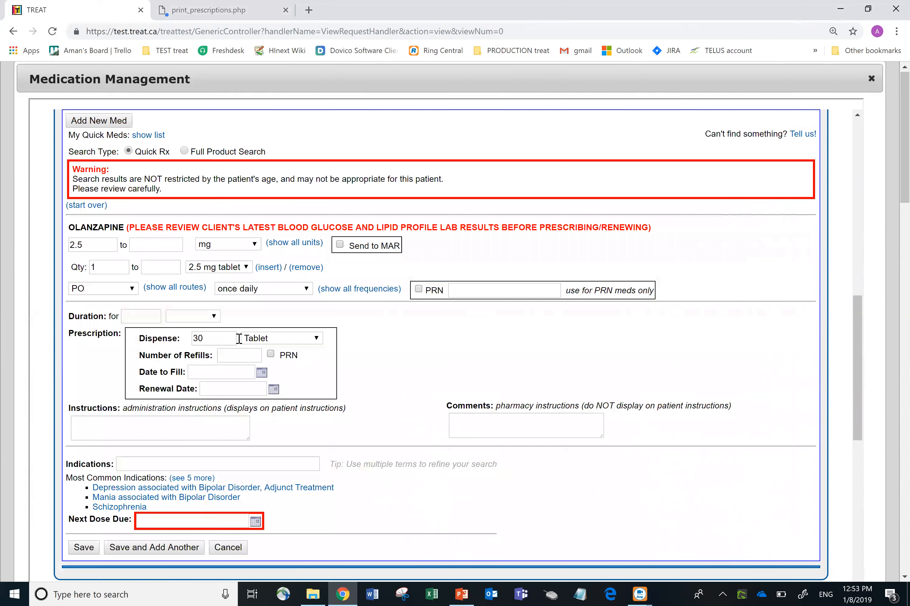
- Set the olanzapine prescription's date to fill to 01-09-2019 and its renewal date to 02-09-2019
{"action": "left_click", "coordinate": [261, 373]}
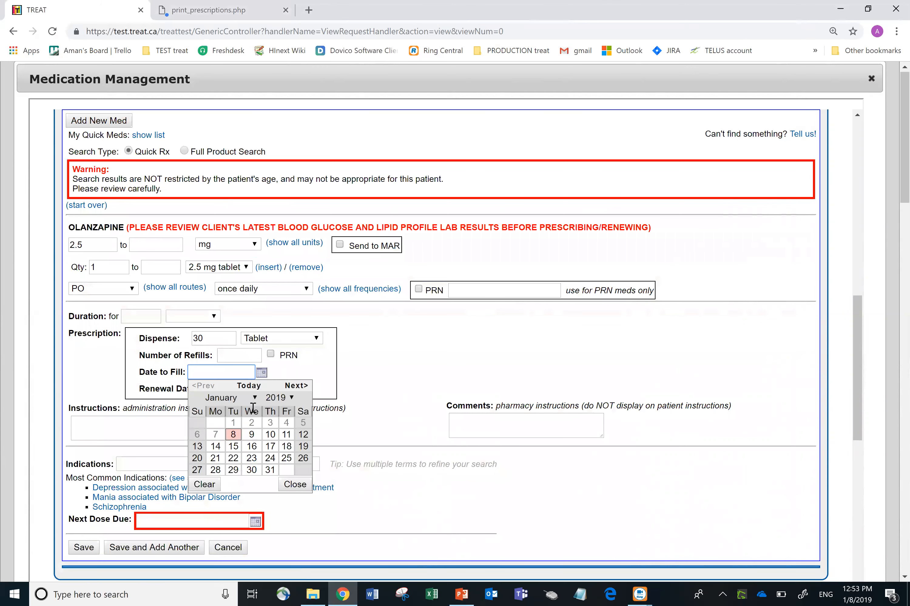
{"action": "left_click", "coordinate": [252, 434]}
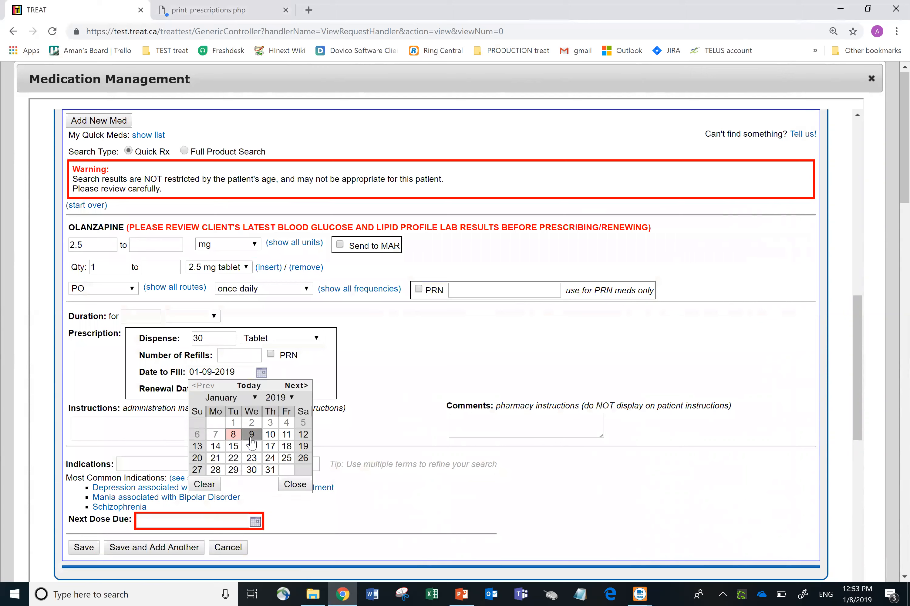
{"action": "left_click", "coordinate": [331, 379]}
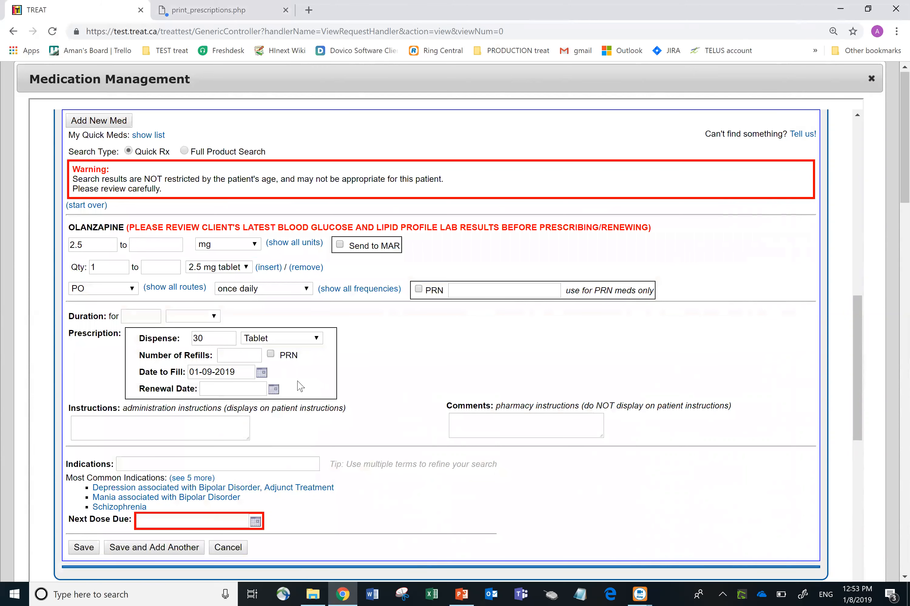
{"action": "left_click", "coordinate": [274, 390]}
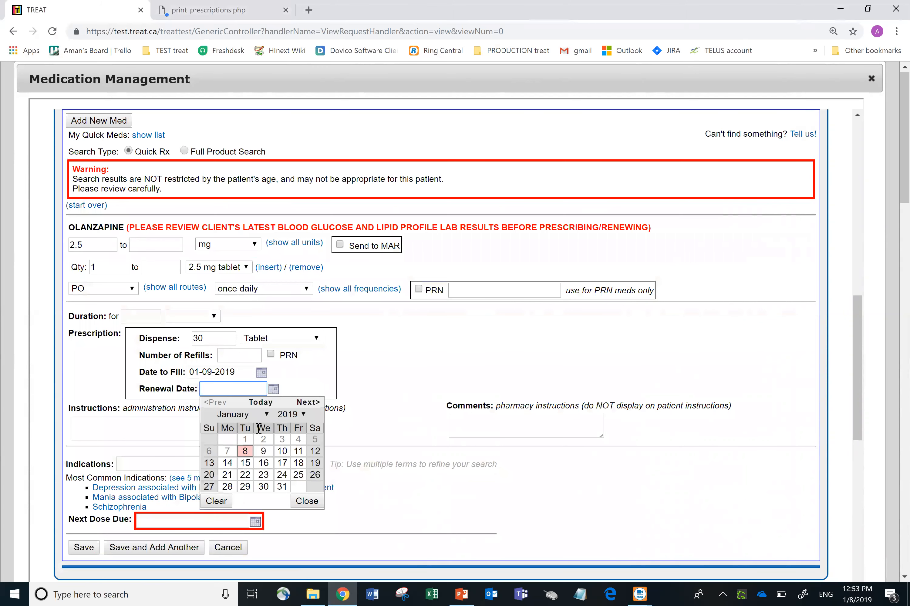
{"action": "left_click", "coordinate": [309, 403]}
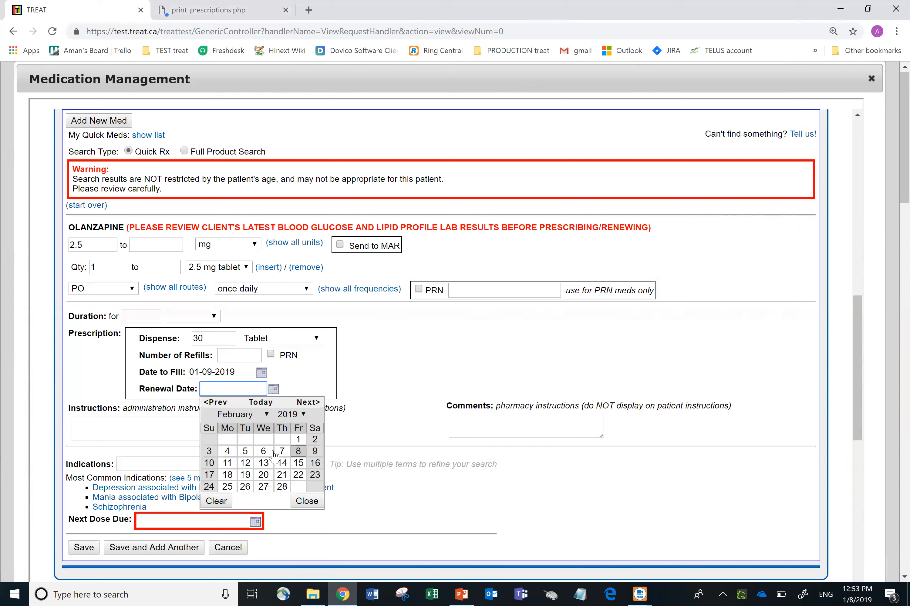
{"action": "left_click", "coordinate": [314, 451]}
{"action": "left_click", "coordinate": [394, 393]}
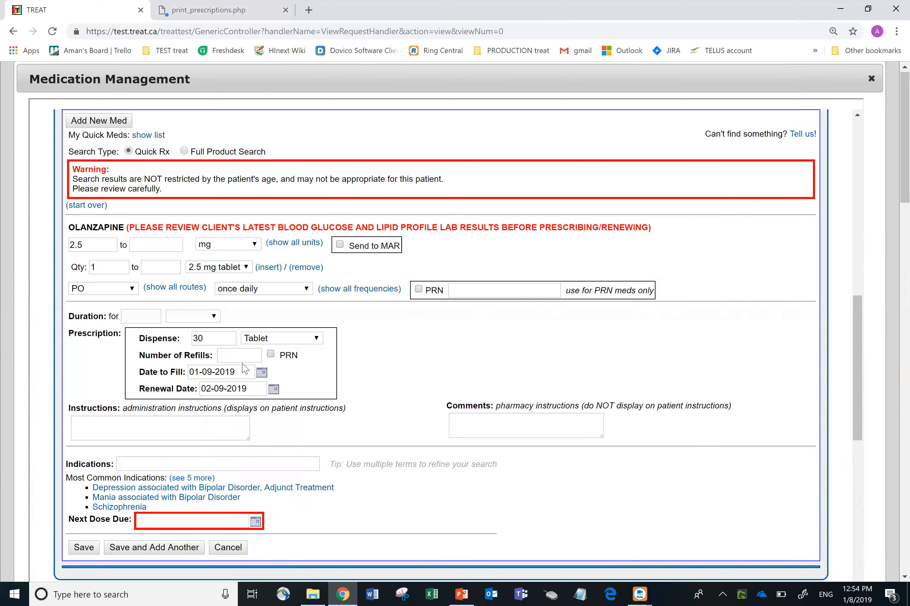
- Set the olanzapine order's next dose due date to 01-09-2019 and its number of refills to 3
{"action": "left_click", "coordinate": [255, 523]}
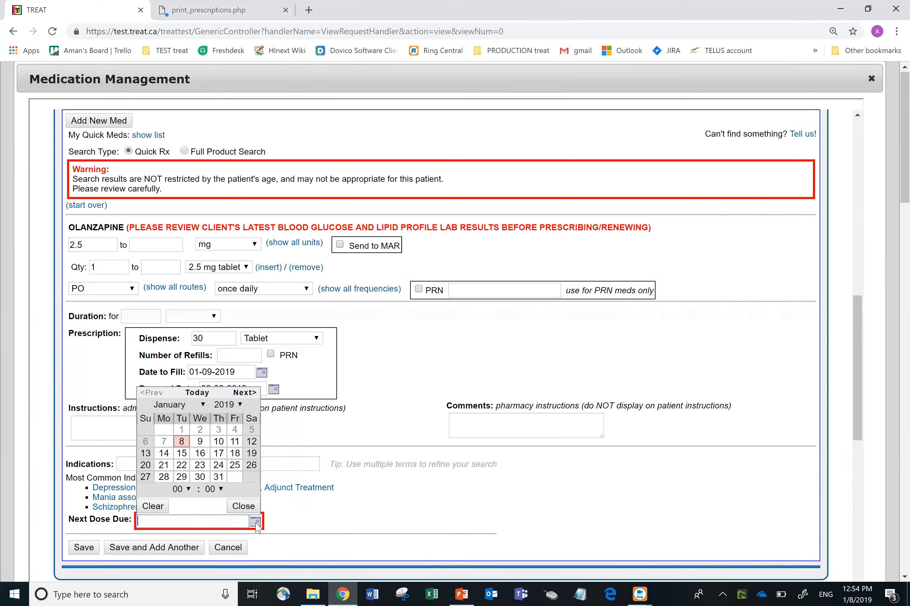
{"action": "left_click", "coordinate": [201, 443]}
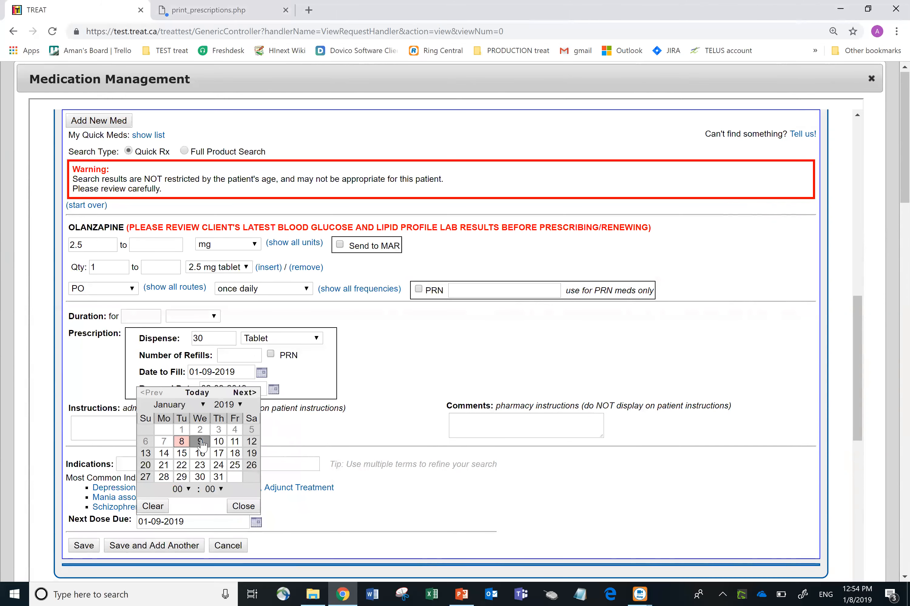
{"action": "left_click", "coordinate": [412, 373]}
{"action": "left_click", "coordinate": [257, 354]}
{"action": "type", "text": "3"}
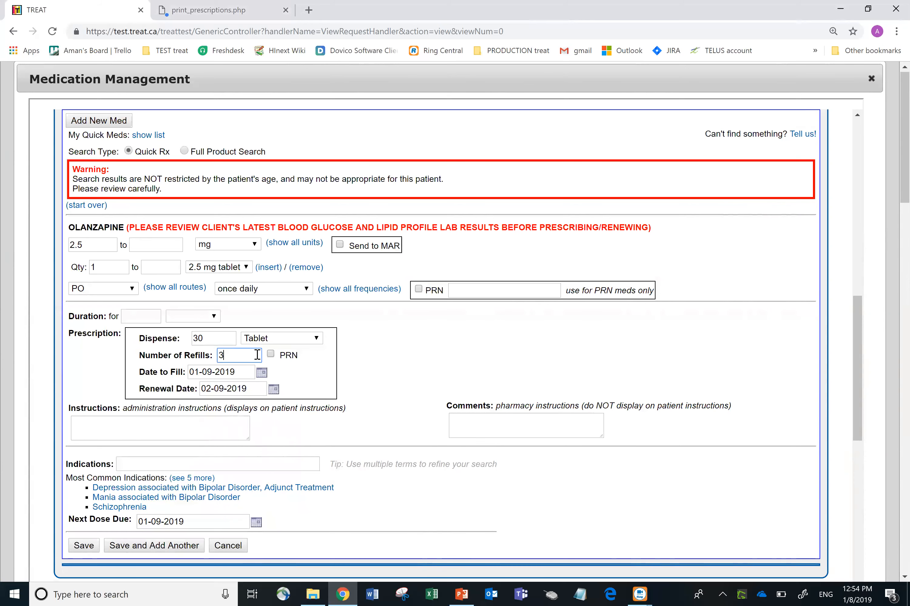
{"action": "left_click", "coordinate": [376, 359]}
- Enter "This medication is to be taken once in the morning daily" as the olanzapine administration instructions
{"action": "left_click", "coordinate": [181, 421]}
{"action": "type", "text": "T"}
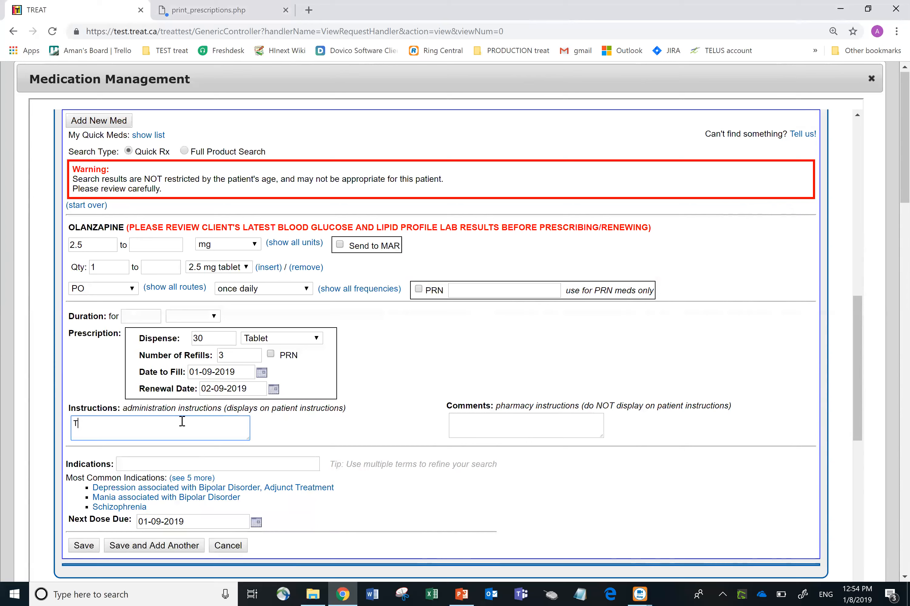
{"action": "type", "text": "his medication is to be take"}
{"action": "key", "text": "BackSpace"}
{"action": "type", "text": "n in"}
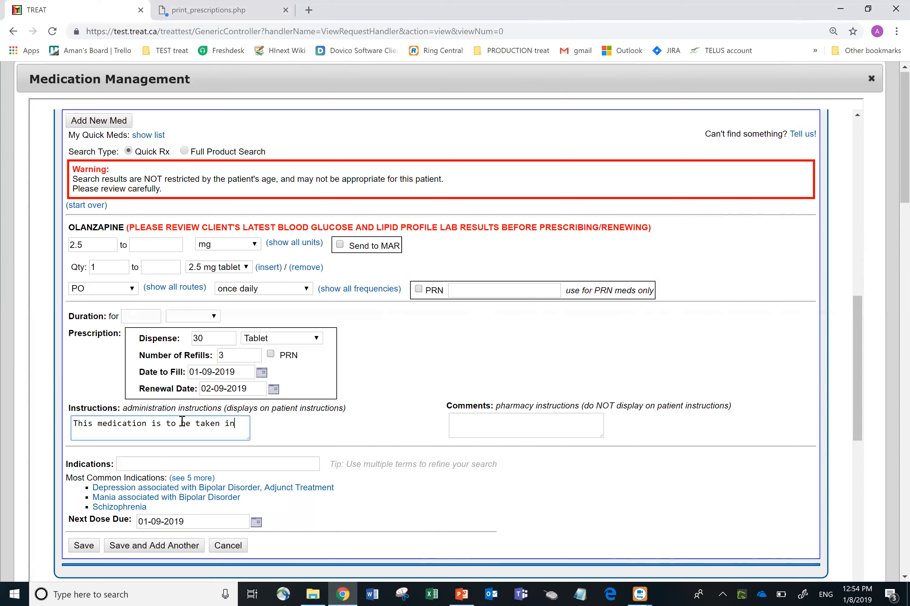
{"action": "type", "text": " the morning"}
{"action": "left_click", "coordinate": [226, 424]}
{"action": "type", "text": "once"}
{"action": "left_click", "coordinate": [200, 430]}
{"action": "type", "text": "daily"}
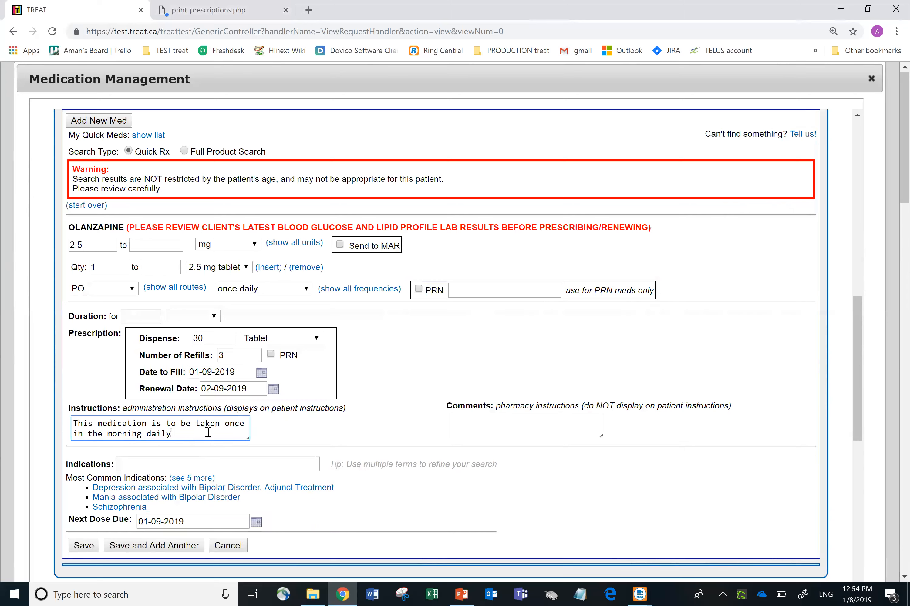
- Save the 2.5 mg olanzapine order, start another order, and choose Olanzapine 5 mg orally daily
{"action": "left_click", "coordinate": [146, 551]}
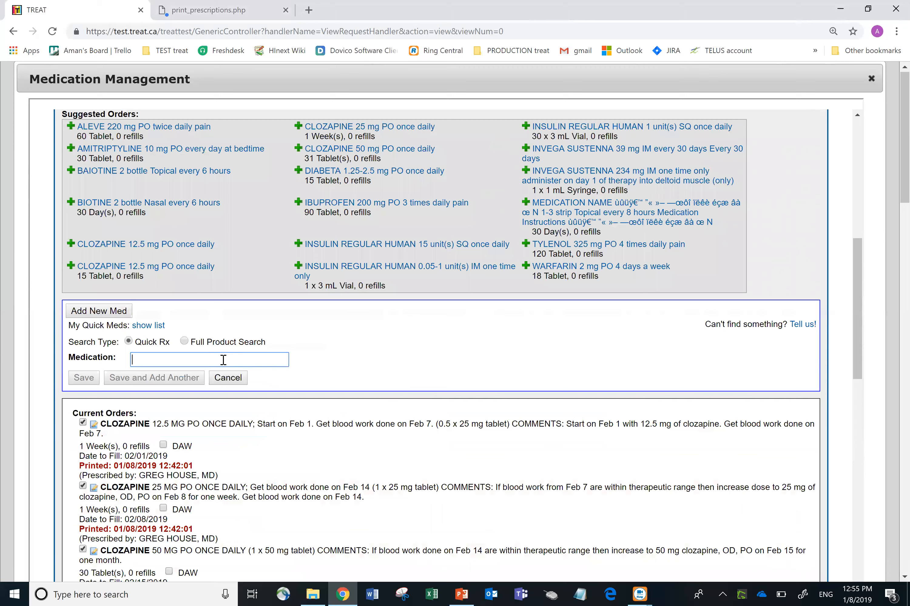
{"action": "type", "text": "olanza"}
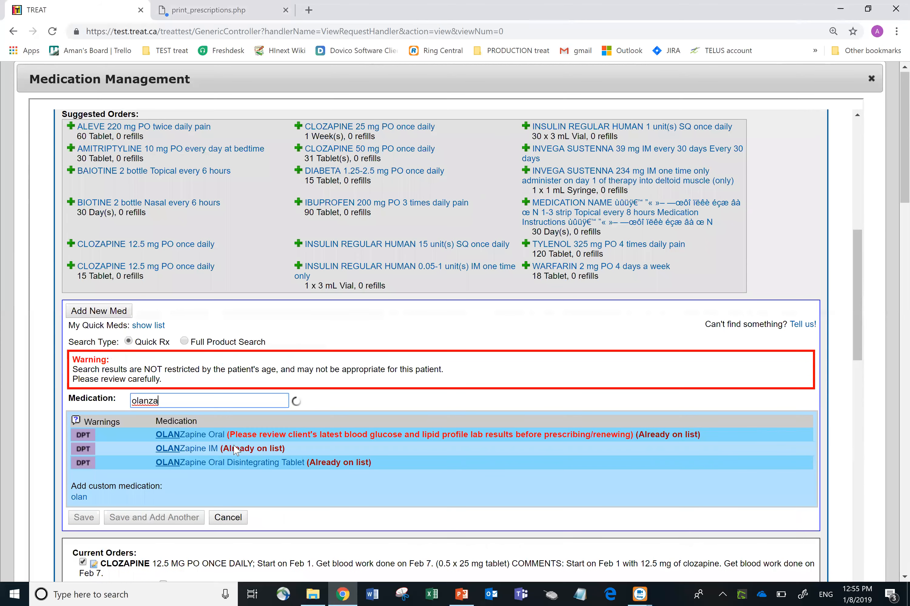
{"action": "left_click", "coordinate": [205, 437]}
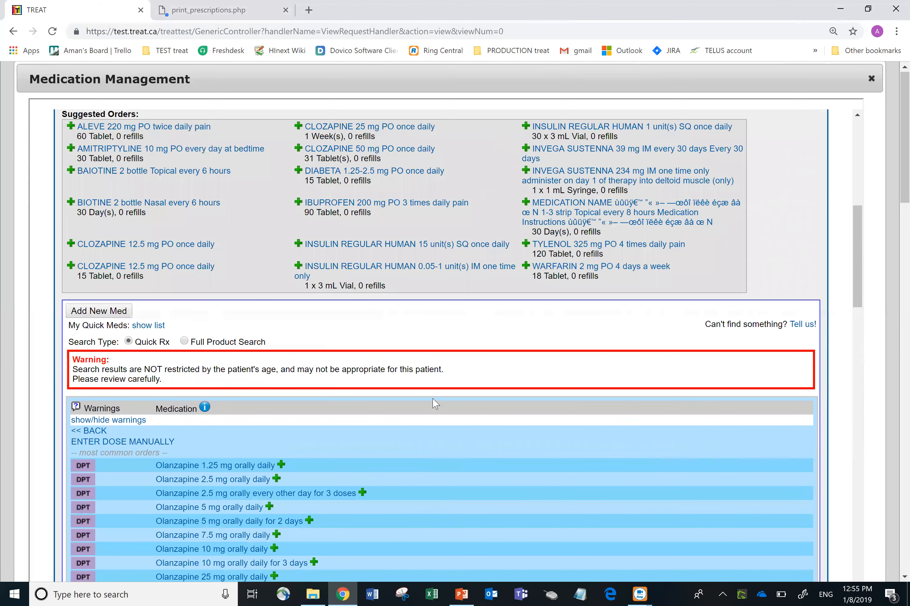
{"action": "scroll", "coordinate": [845, 309], "scroll_direction": "down", "scroll_amount": 5}
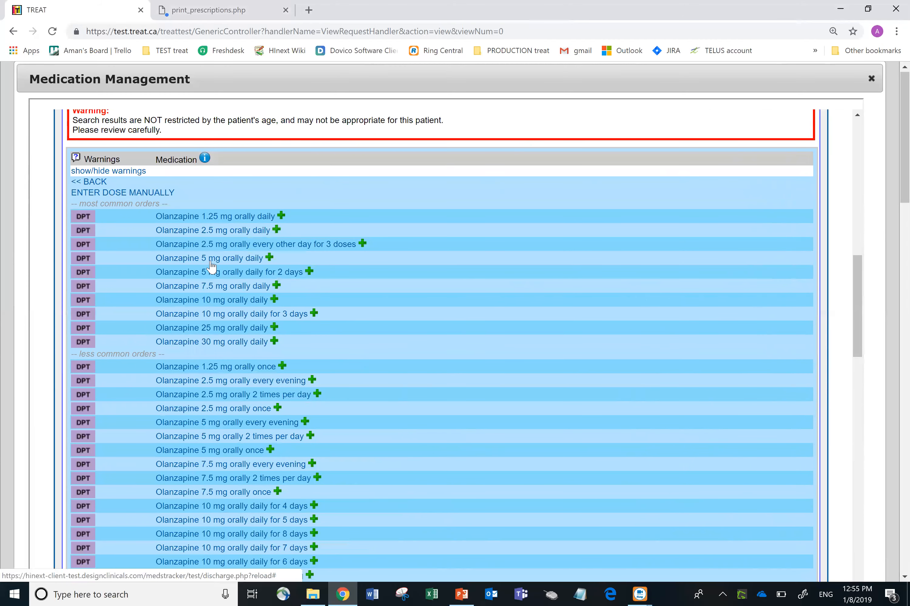
{"action": "left_click", "coordinate": [211, 263]}
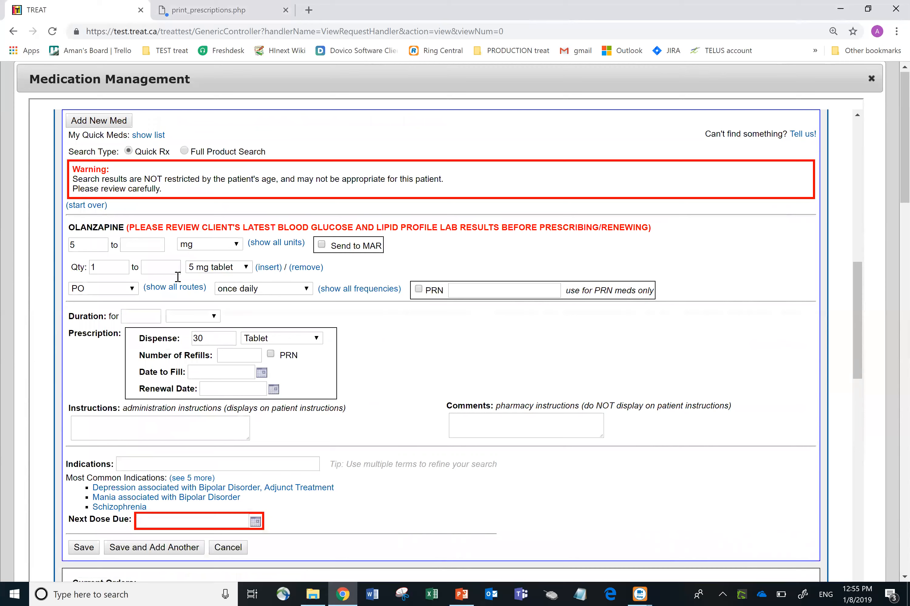
- Set the 5 mg olanzapine order's number of refills to 3 and its date to fill to 01-09-2019
{"action": "left_click", "coordinate": [248, 357]}
{"action": "type", "text": "3"}
{"action": "left_click", "coordinate": [264, 373]}
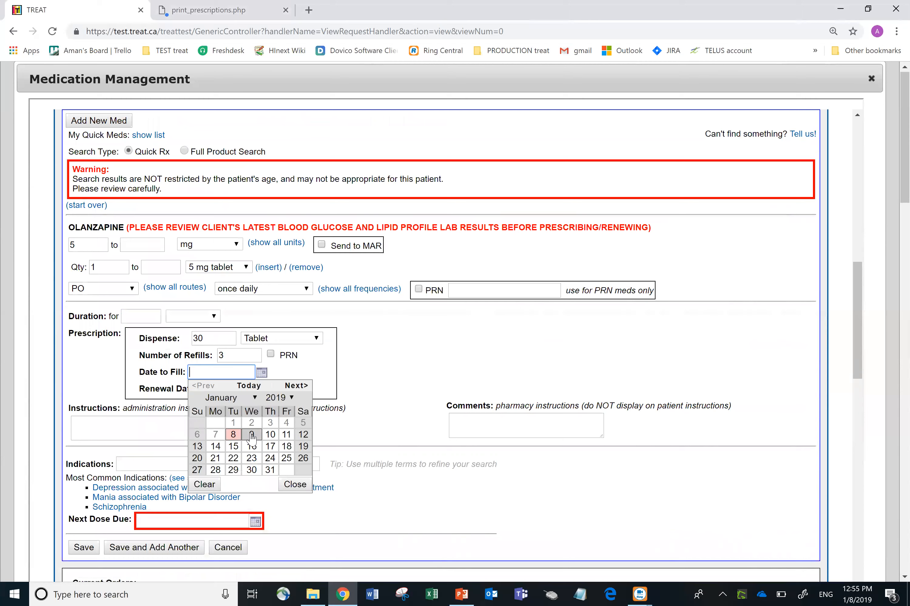
{"action": "left_click", "coordinate": [251, 435]}
{"action": "left_click", "coordinate": [319, 365]}
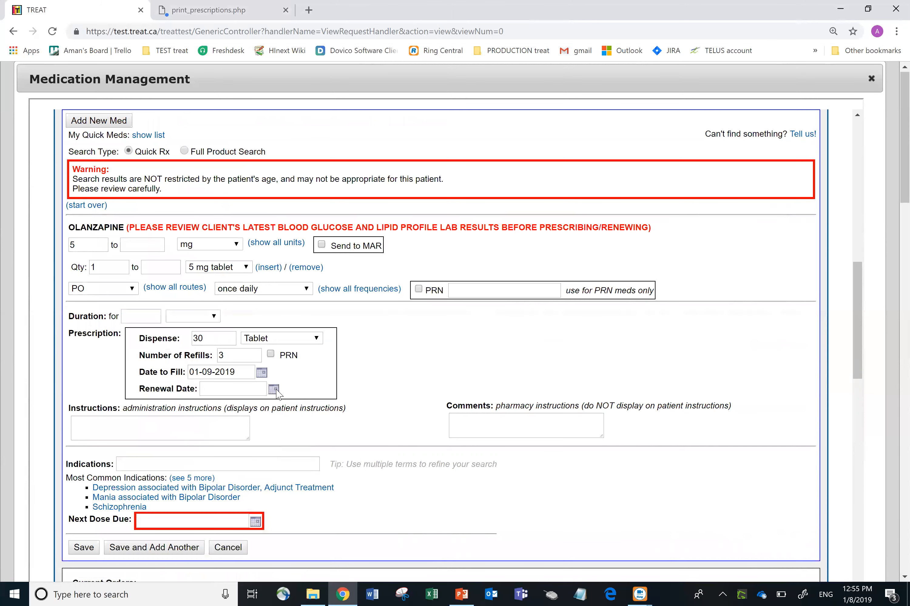
- Set the 5 mg olanzapine prescription's renewal date to 04-09-2019
{"action": "left_click", "coordinate": [274, 390]}
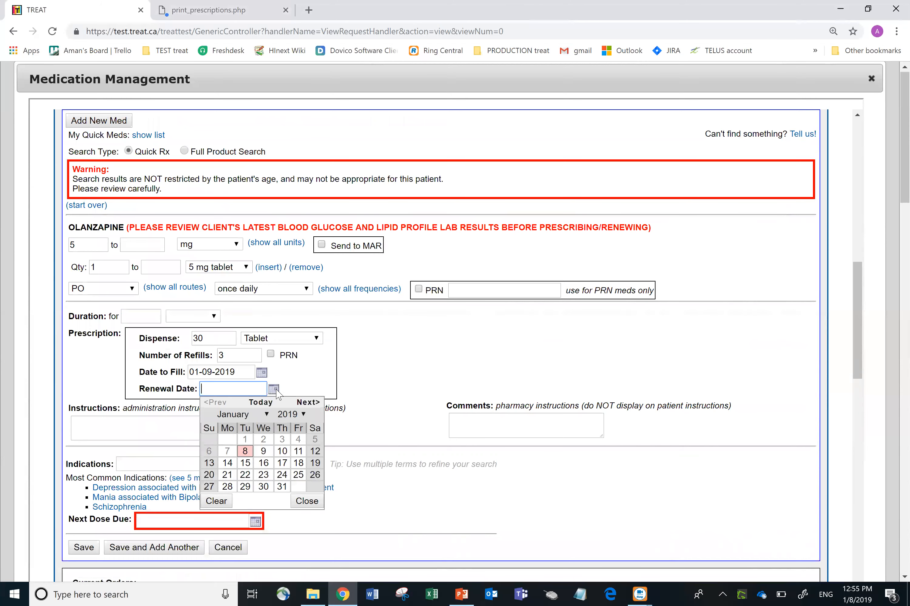
{"action": "left_click", "coordinate": [304, 407]}
{"action": "left_click", "coordinate": [304, 407]}
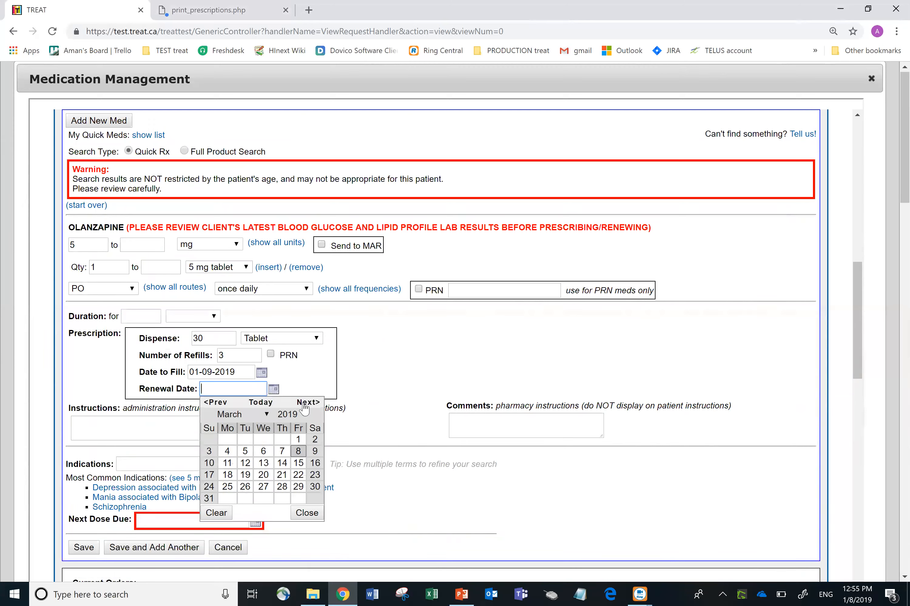
{"action": "left_click", "coordinate": [305, 407]}
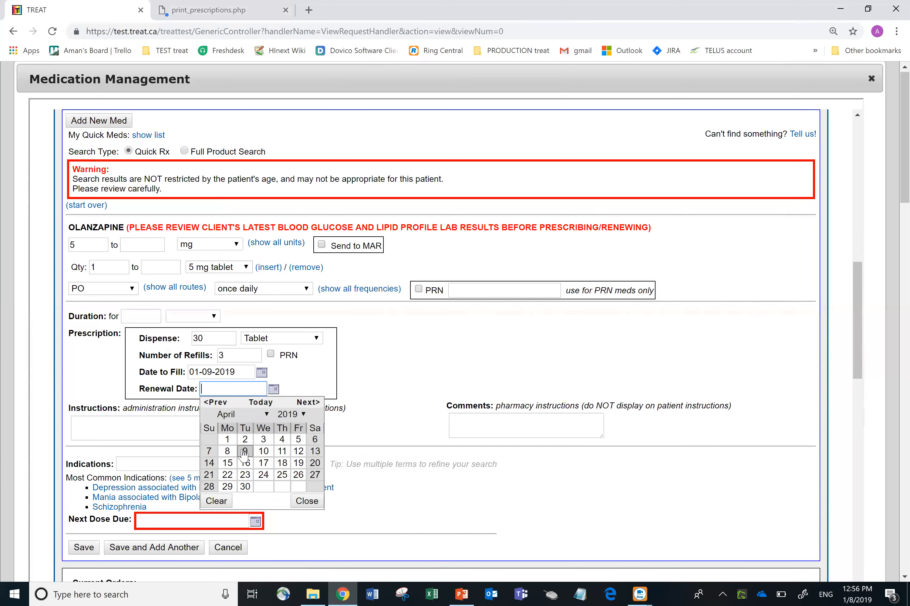
{"action": "left_click", "coordinate": [245, 451]}
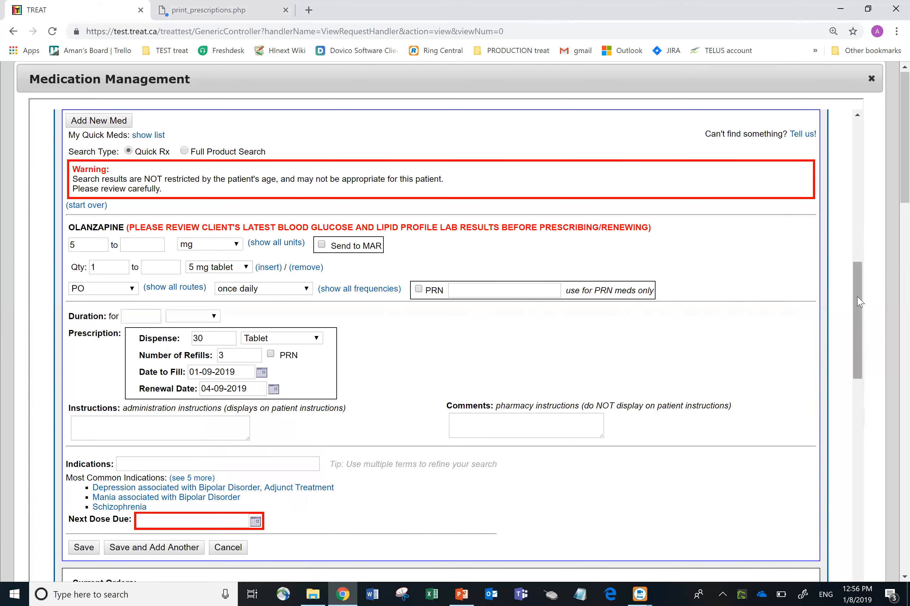
- Check the renewal date of the saved 2.5 mg olanzapine order and return to the 5 mg order form
{"action": "scroll", "coordinate": [855, 292], "scroll_direction": "up", "scroll_amount": 4}
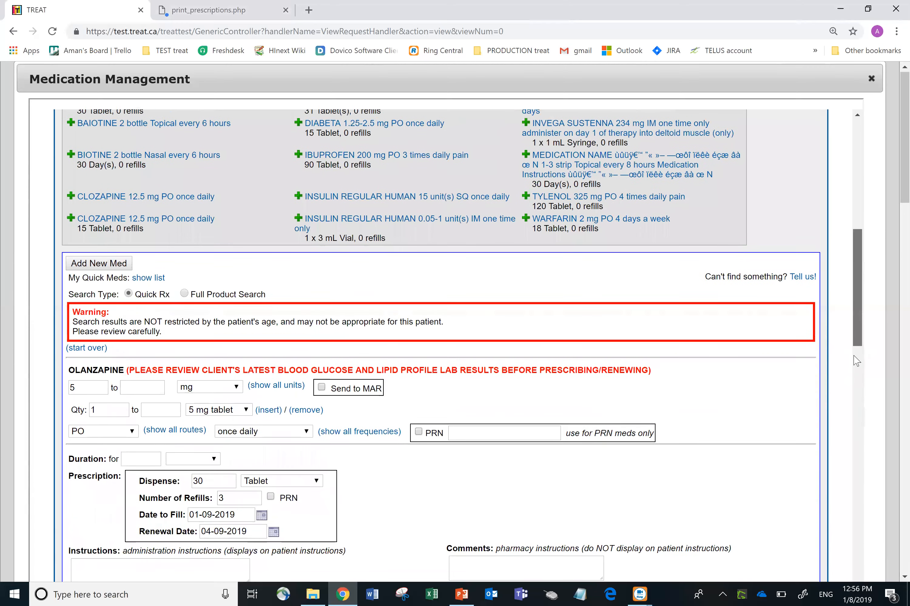
{"action": "scroll", "coordinate": [855, 360], "scroll_direction": "down", "scroll_amount": 12}
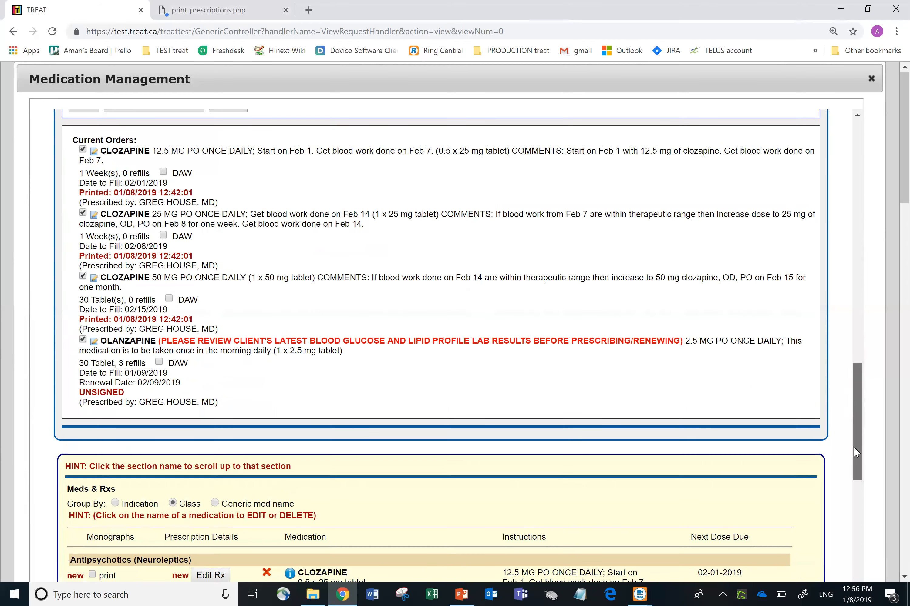
{"action": "scroll", "coordinate": [853, 447], "scroll_direction": "down", "scroll_amount": 10}
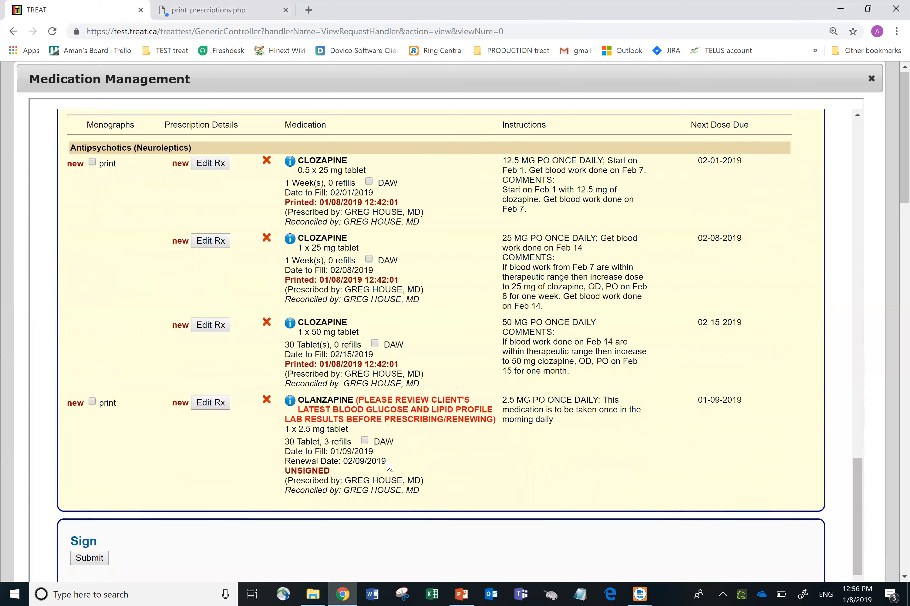
{"action": "left_click_drag", "start_coordinate": [386, 461], "coordinate": [344, 461]}
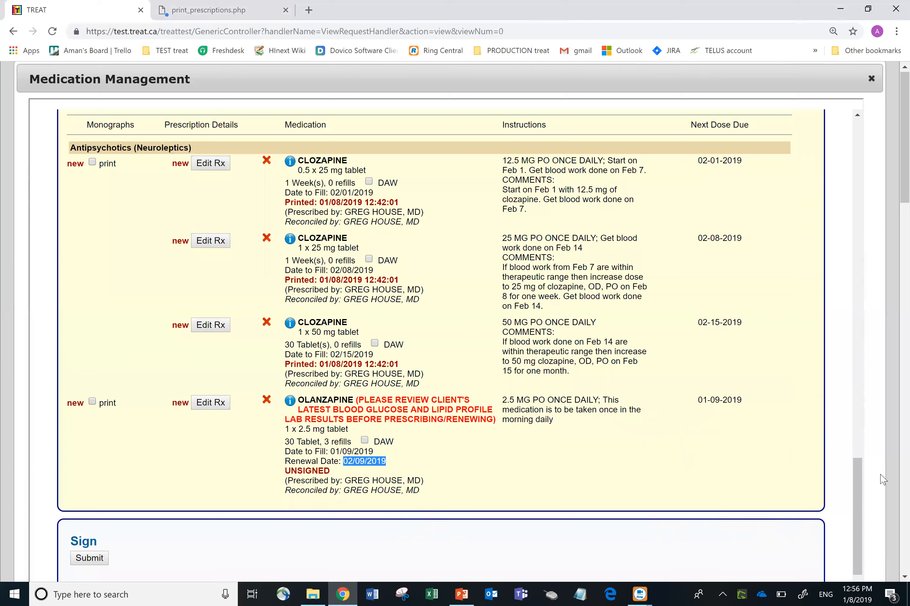
{"action": "left_click_drag", "start_coordinate": [855, 471], "coordinate": [875, 322]}
{"action": "scroll", "coordinate": [873, 296], "scroll_direction": "up", "scroll_amount": 4}
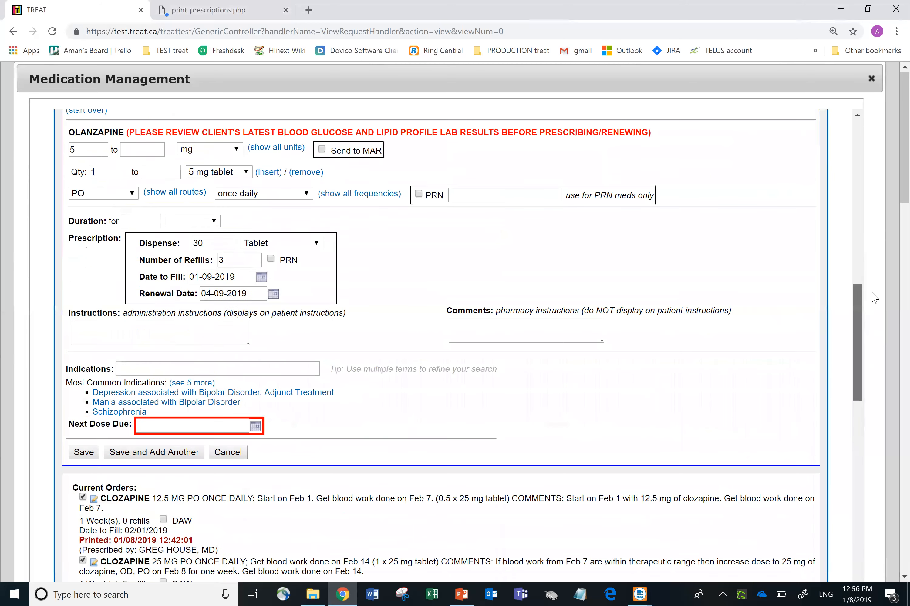
- Enter "Take this medication (5mg) once daily in the night" as the 5 mg olanzapine order's administration instructions
{"action": "left_click", "coordinate": [209, 408]}
{"action": "type", "text": "T"}
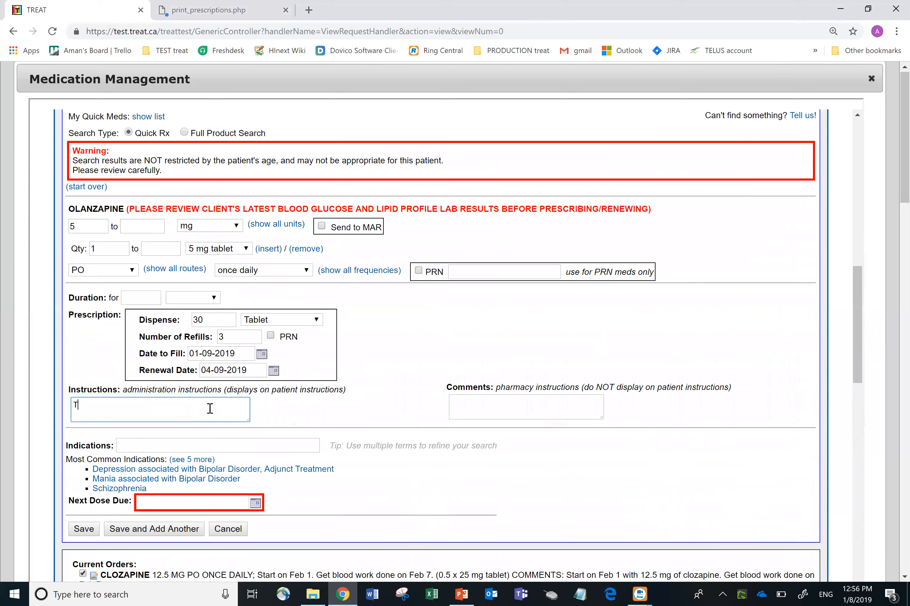
{"action": "type", "text": "ake this medicin"}
{"action": "key", "text": "BackSpace"}
{"action": "key", "text": "BackSpace"}
{"action": "key", "text": "BackSpace"}
{"action": "type", "text": "cation (5mg)"}
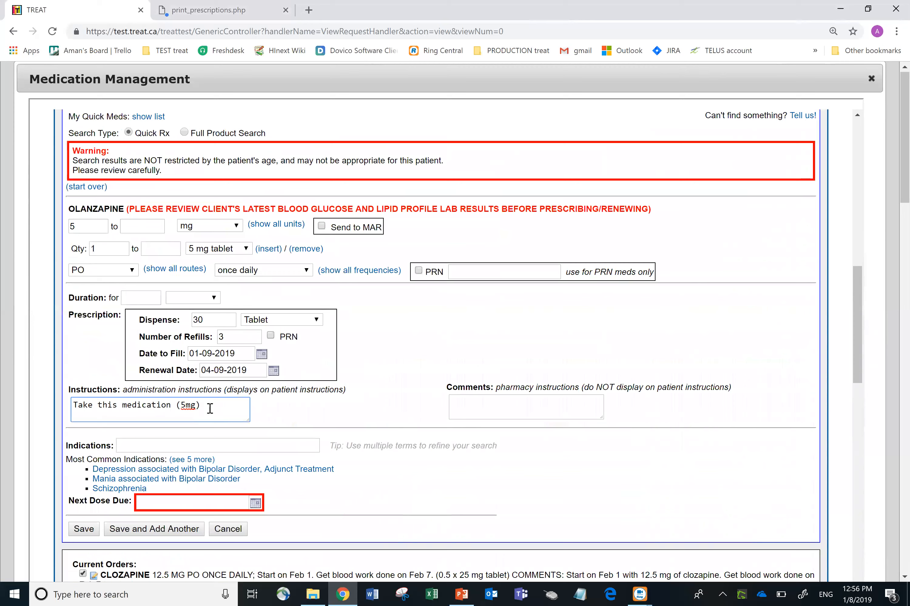
{"action": "type", "text": " after"}
{"action": "type", "text": " d"}
{"action": "key", "text": "BackSpace"}
{"action": "key", "text": "BackSpace"}
{"action": "key", "text": "BackSpace"}
{"action": "key", "text": "BackSpace"}
{"action": "key", "text": "BackSpace"}
{"action": "key", "text": "BackSpace"}
{"action": "key", "text": "BackSpace"}
{"action": "type", "text": "once daily "}
{"action": "type", "text": "in the nigh"}
{"action": "type", "text": "t"}
- Set the 5 mg olanzapine order's next dose due date to 01-09-2019 and save the order
{"action": "left_click", "coordinate": [256, 504]}
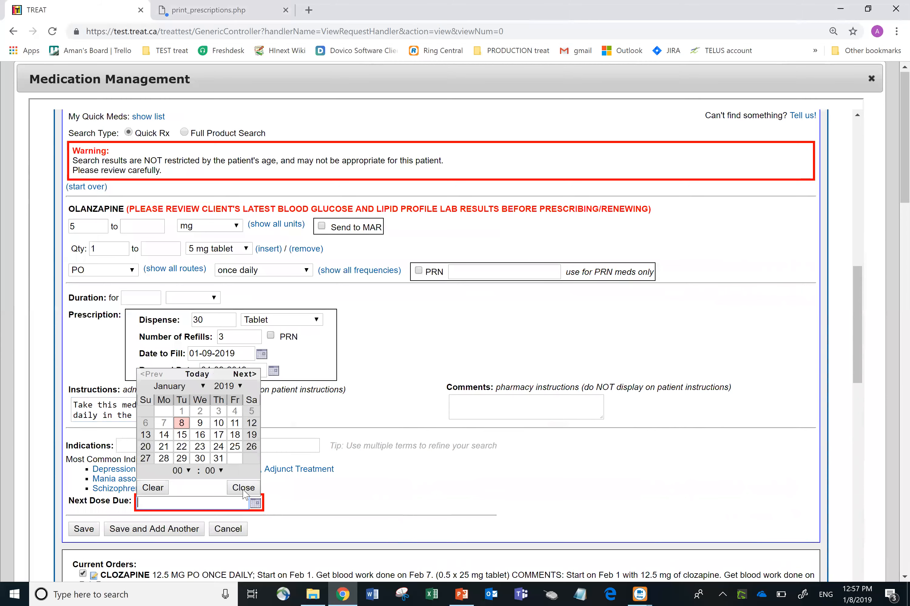
{"action": "left_click", "coordinate": [200, 423]}
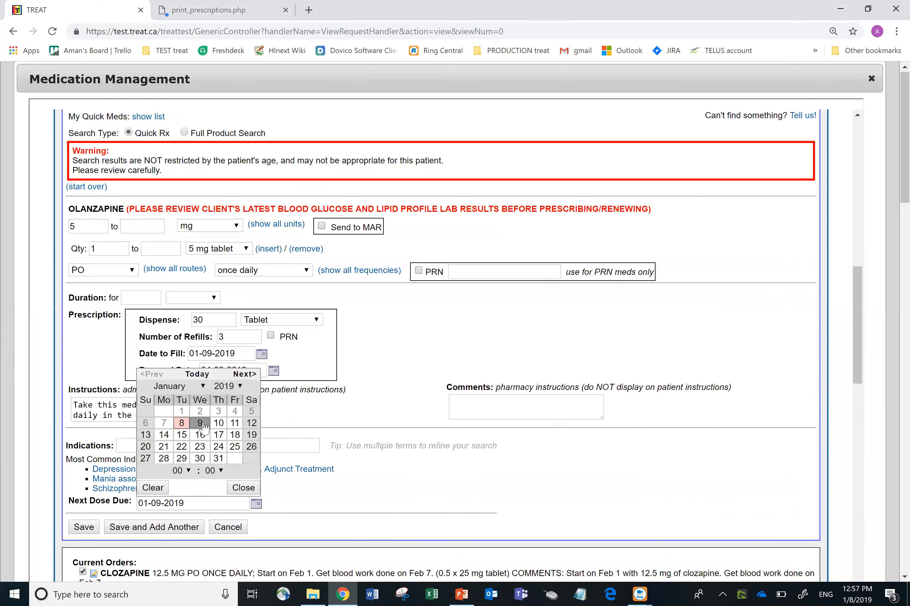
{"action": "left_click", "coordinate": [418, 391]}
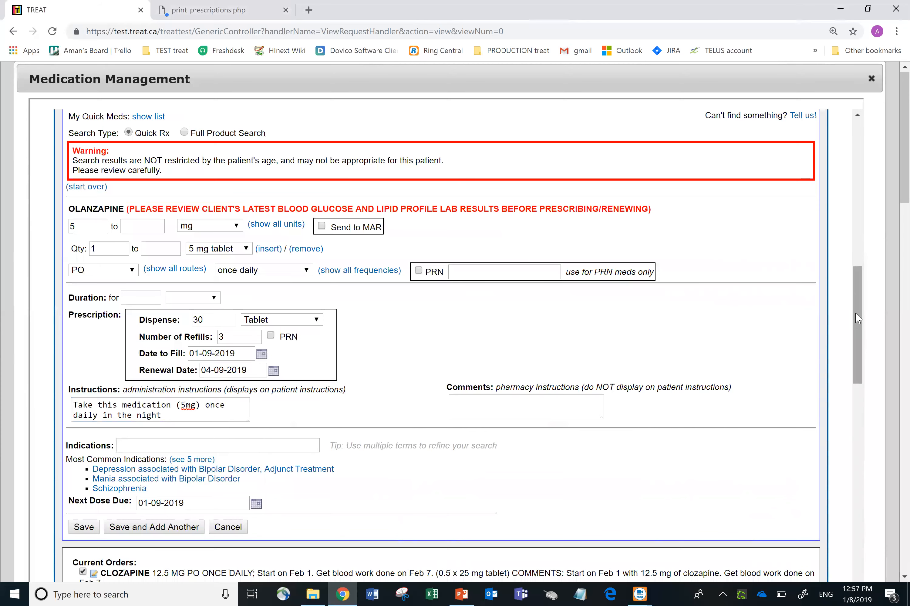
{"action": "scroll", "coordinate": [856, 317], "scroll_direction": "down", "scroll_amount": 1}
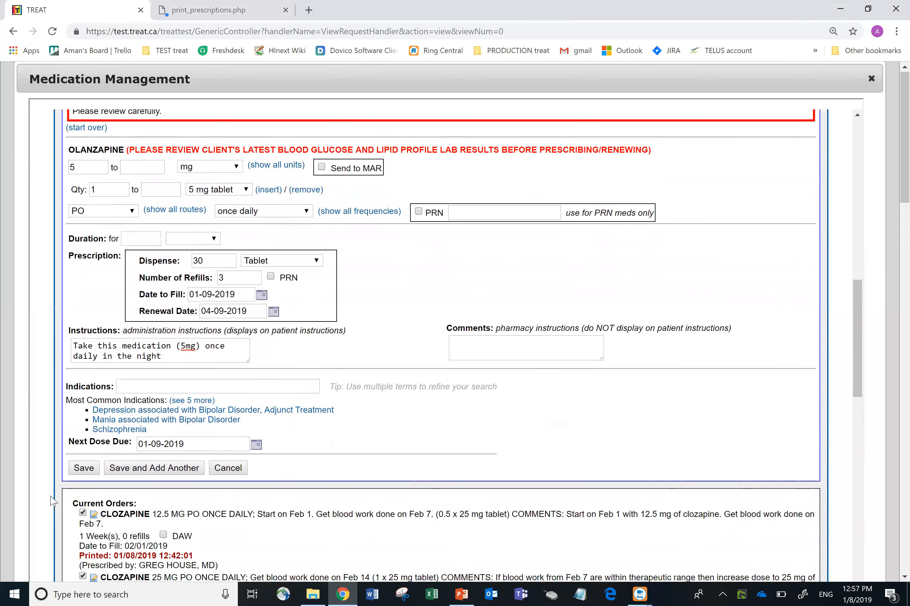
{"action": "left_click", "coordinate": [83, 469]}
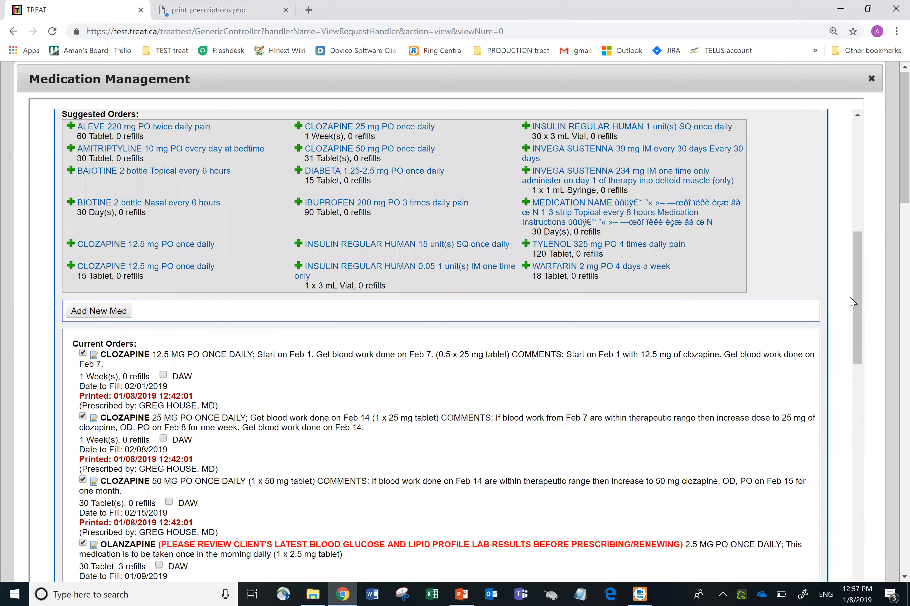
- Edit the 2.5 mg olanzapine prescription, set its renewal date to 04-09-2019, and save it
{"action": "left_click_drag", "start_coordinate": [858, 295], "coordinate": [874, 520]}
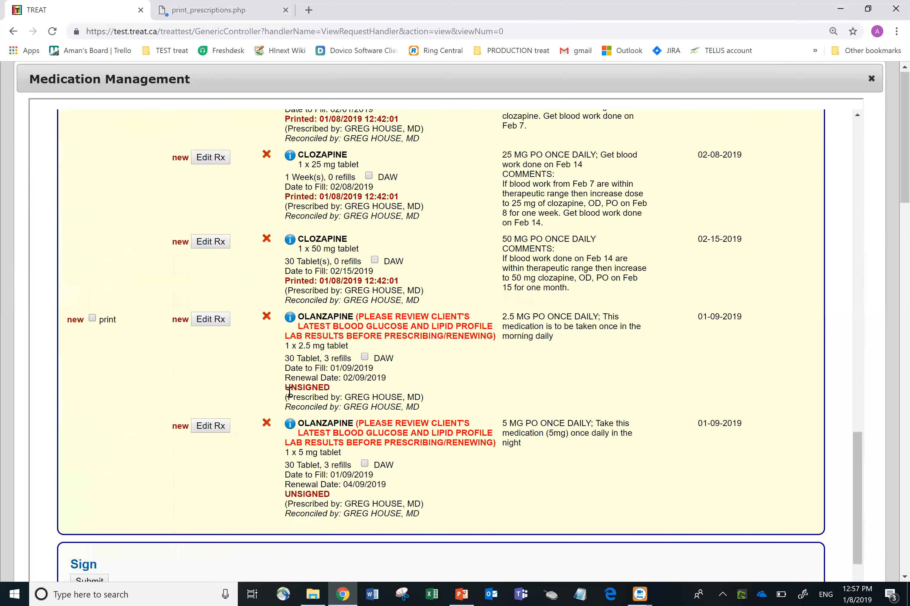
{"action": "left_click", "coordinate": [219, 320]}
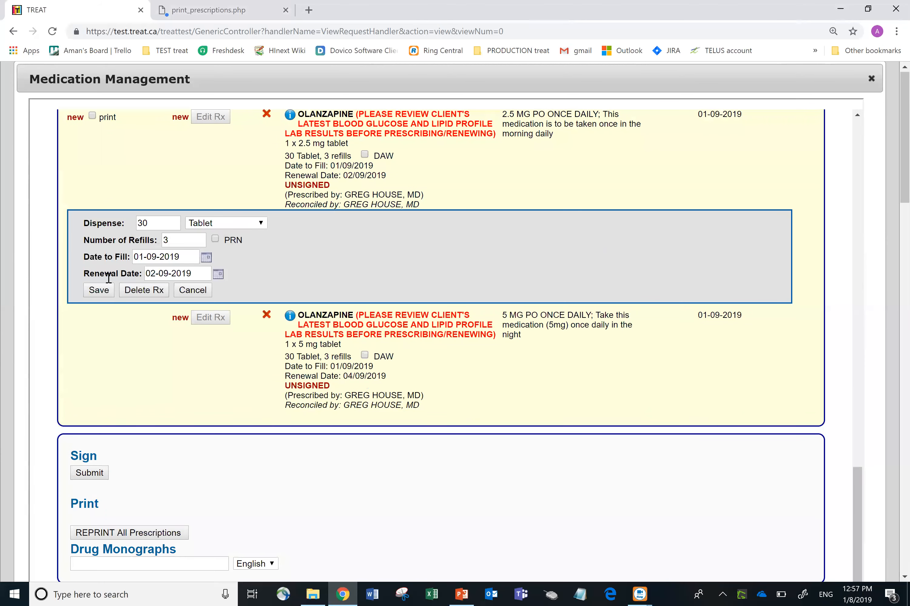
{"action": "left_click", "coordinate": [218, 275]}
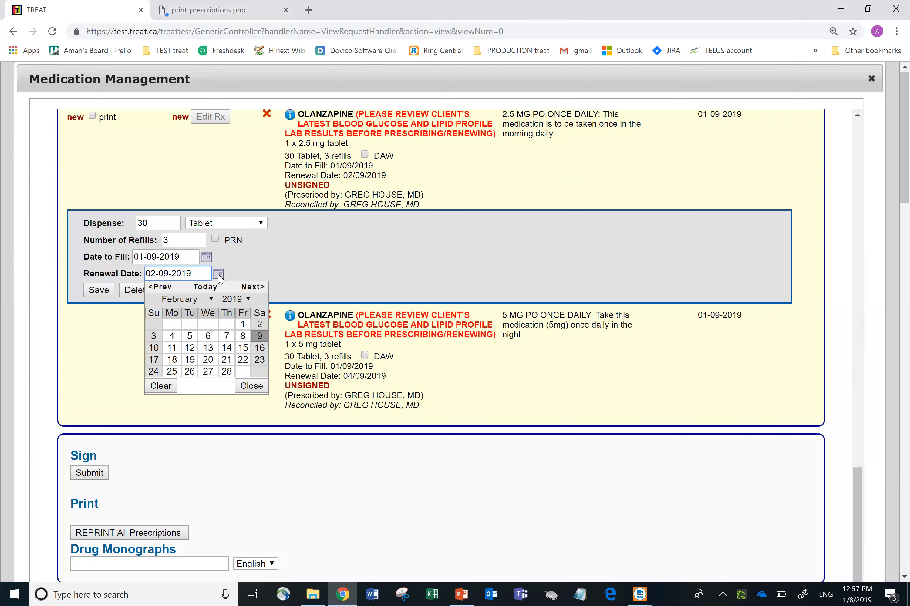
{"action": "left_click", "coordinate": [249, 290]}
{"action": "left_click", "coordinate": [249, 289]}
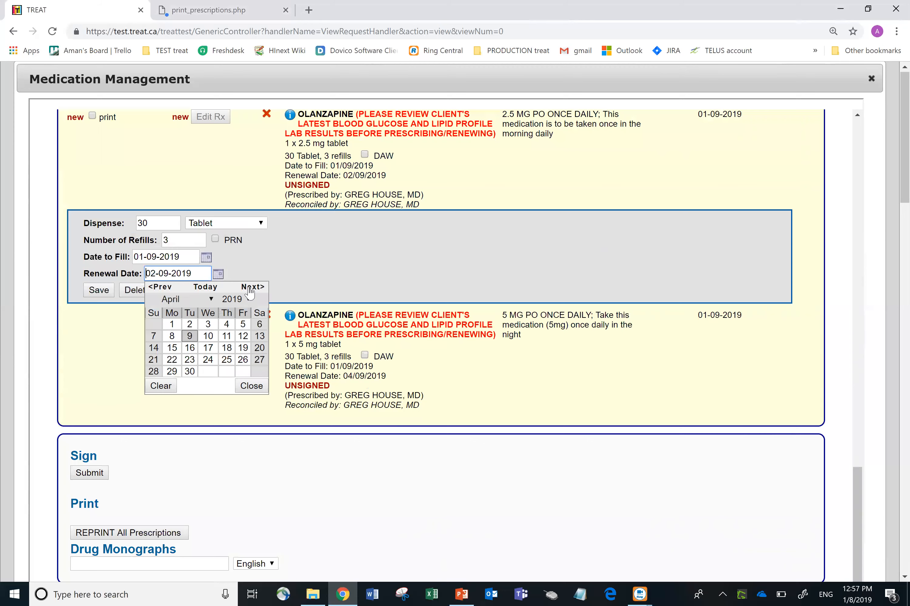
{"action": "left_click", "coordinate": [189, 337]}
{"action": "left_click", "coordinate": [350, 289]}
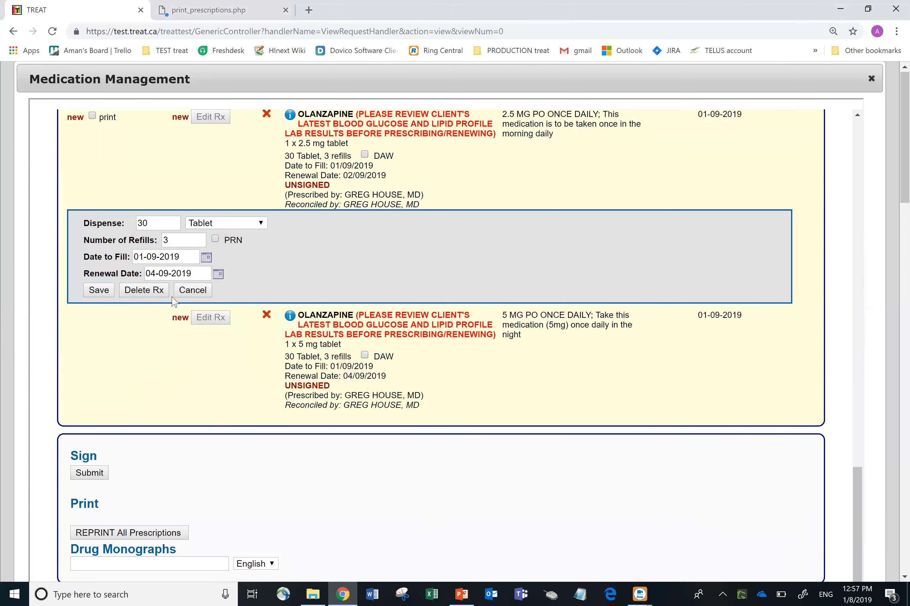
{"action": "left_click", "coordinate": [100, 291]}
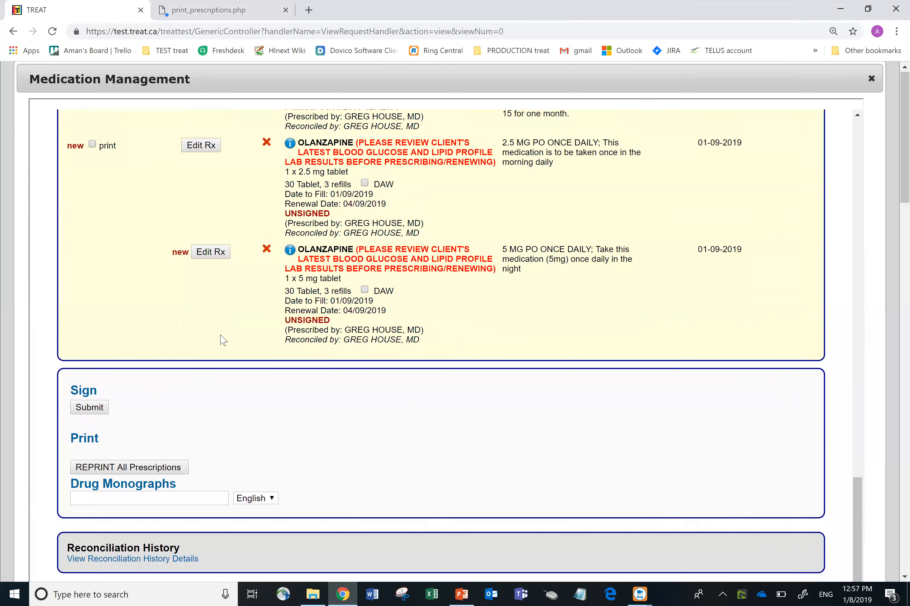
- Submit both olanzapine orders for signing with Print to Screen and authorize them with the account password
{"action": "left_click", "coordinate": [83, 407]}
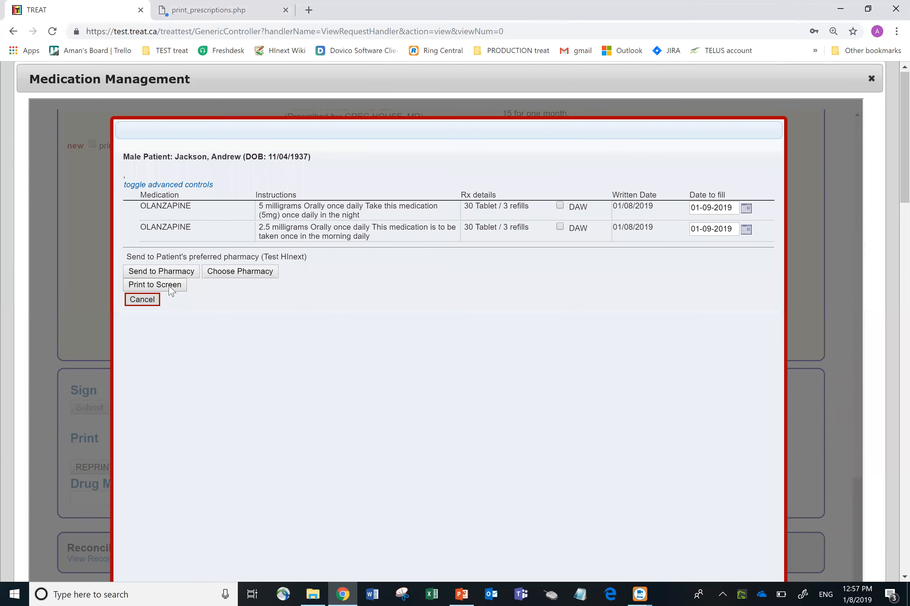
{"action": "left_click", "coordinate": [169, 288]}
{"action": "type", "text": "*********"}
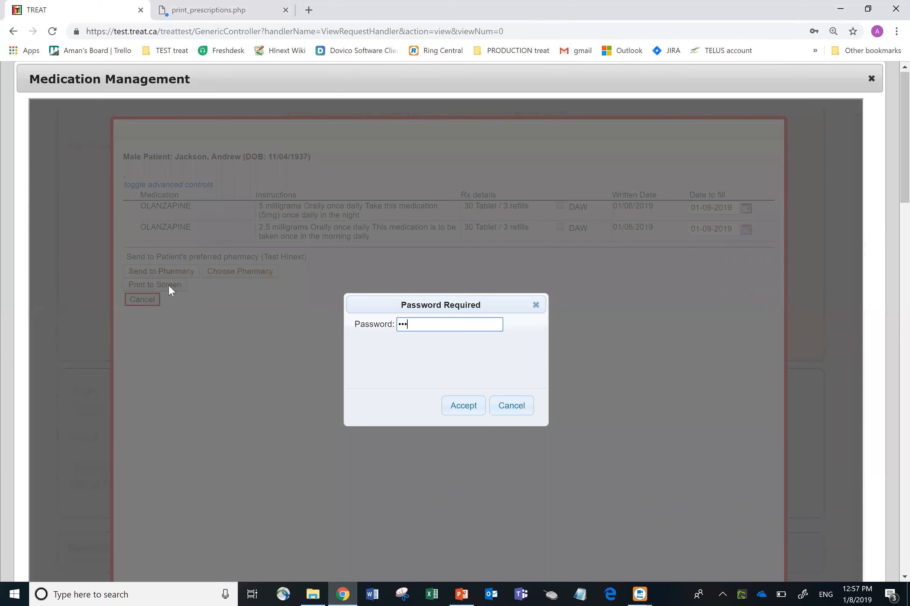
{"action": "left_click", "coordinate": [473, 401]}
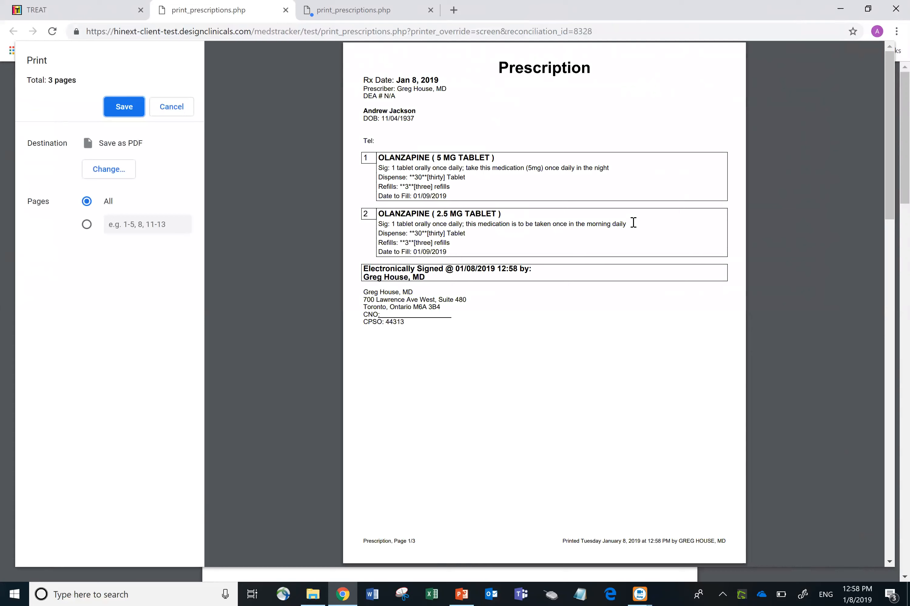
- Review the morning and night instructions for both olanzapine tablets on the printed prescription, then return to TREAT
{"action": "left_click_drag", "start_coordinate": [633, 222], "coordinate": [499, 213]}
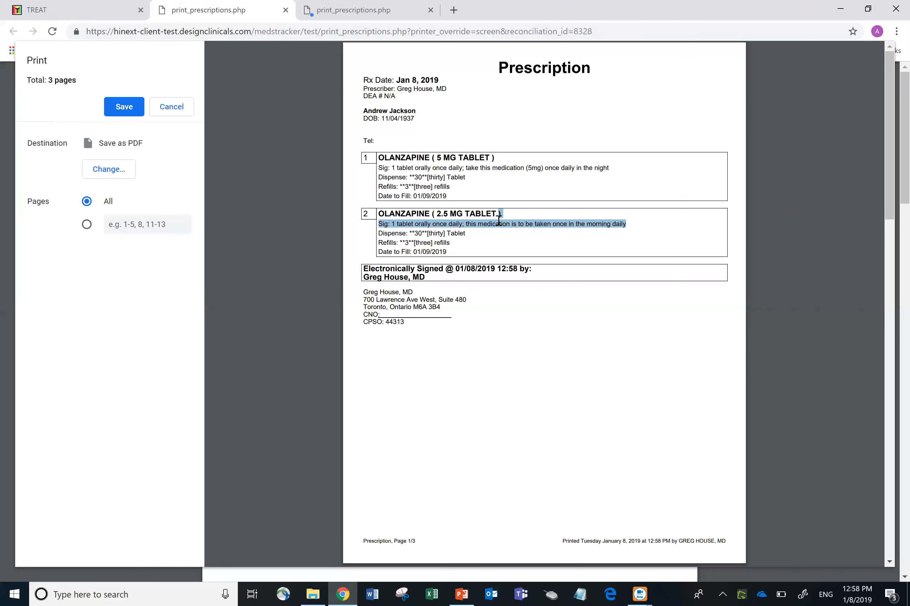
{"action": "left_click", "coordinate": [618, 165]}
{"action": "left_click_drag", "start_coordinate": [610, 166], "coordinate": [475, 164]}
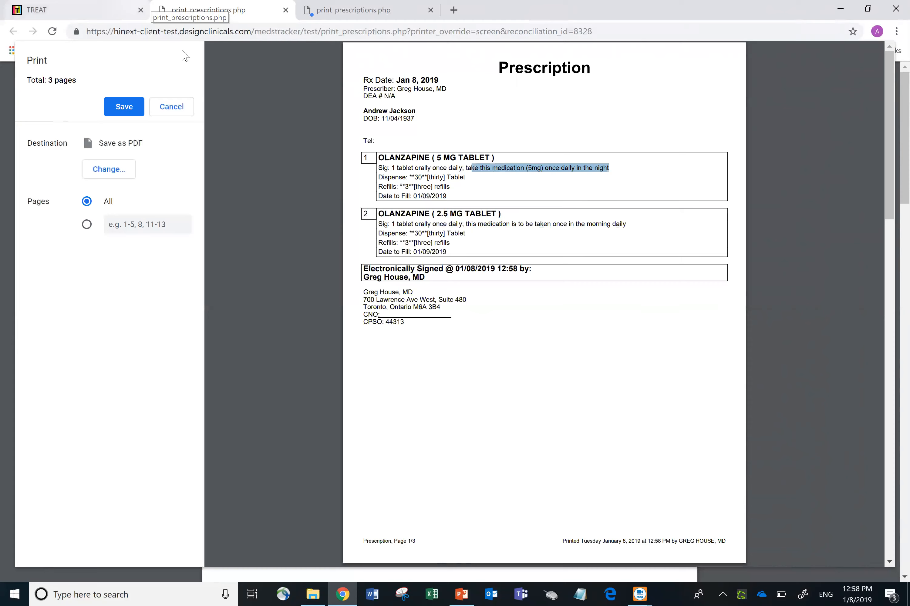
{"action": "left_click", "coordinate": [87, 5]}
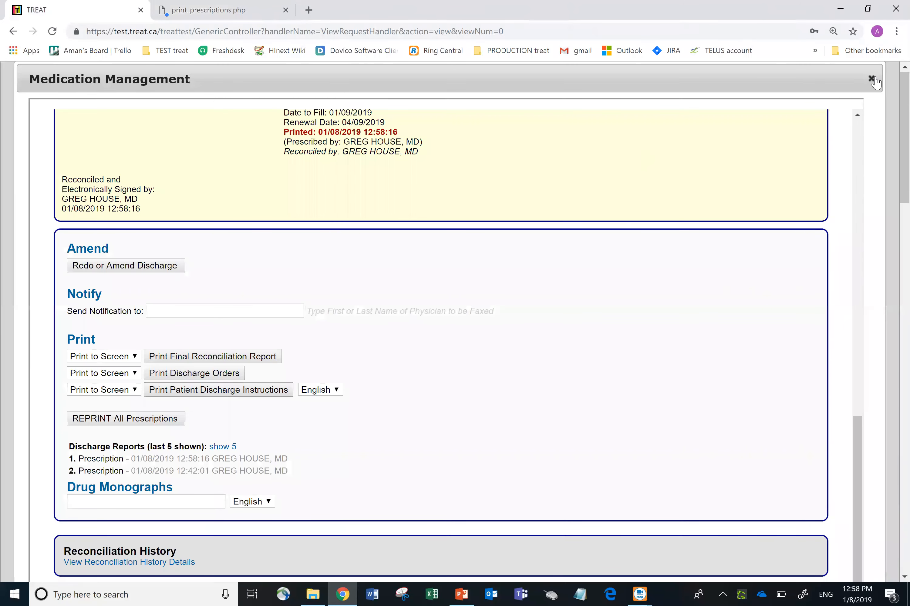
- Close Medication Management and check the olanzapine and clozapine entries in the client profile's Medications section
{"action": "left_click", "coordinate": [871, 78]}
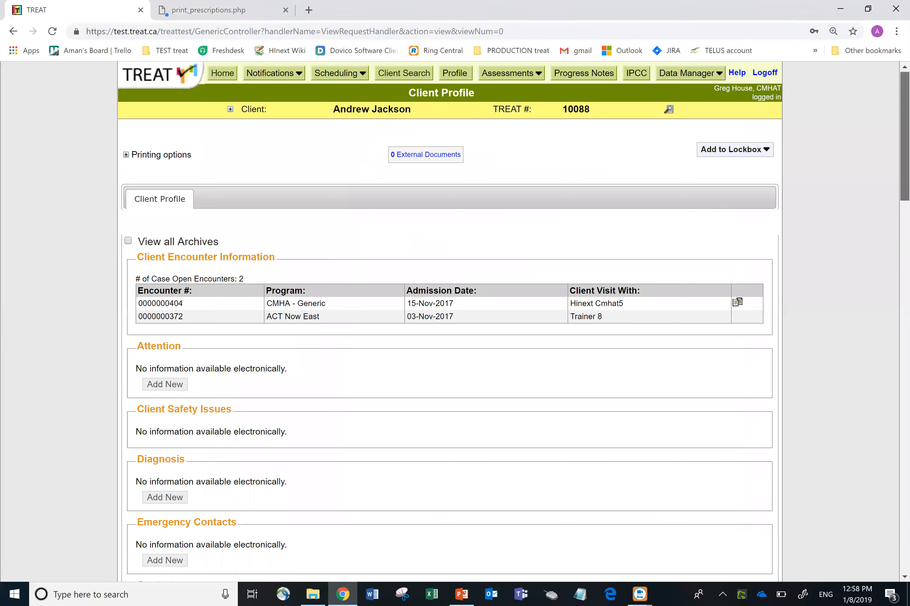
{"action": "scroll", "coordinate": [449, 321], "scroll_direction": "down", "scroll_amount": 9}
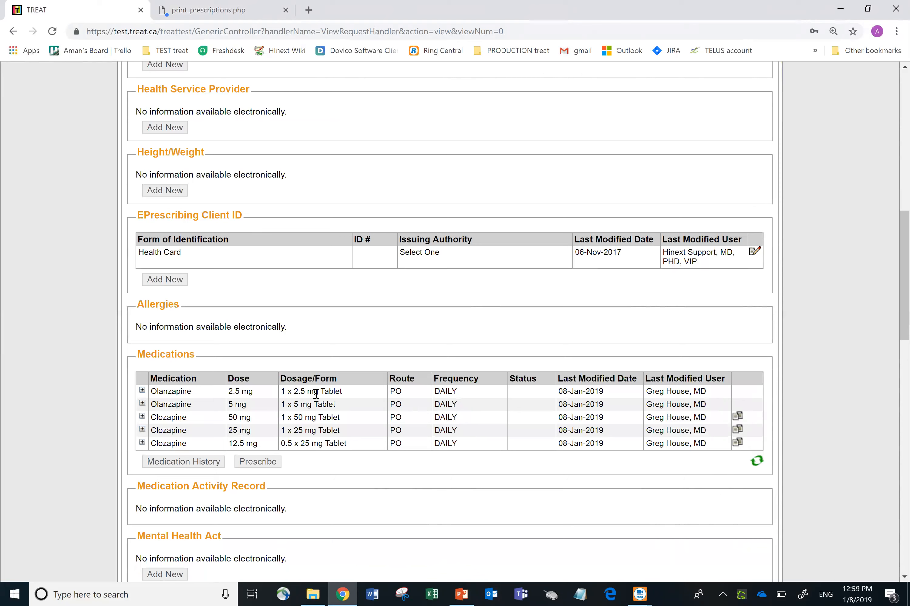
- Reopen the prescribing window to review the signed clozapine and olanzapine orders, then close it and recheck the client profile's medication list
{"action": "left_click", "coordinate": [259, 464]}
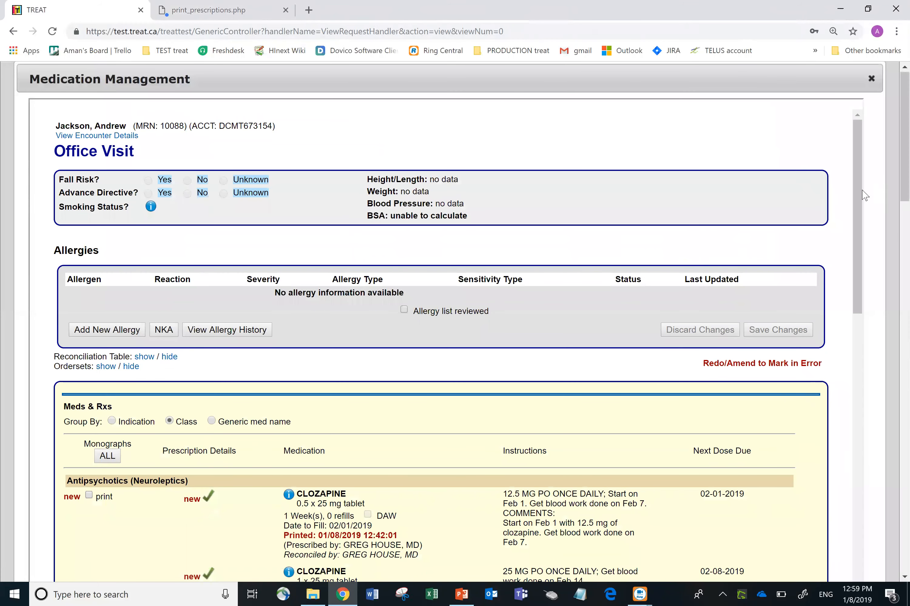
{"action": "left_click_drag", "start_coordinate": [857, 194], "coordinate": [869, 359]}
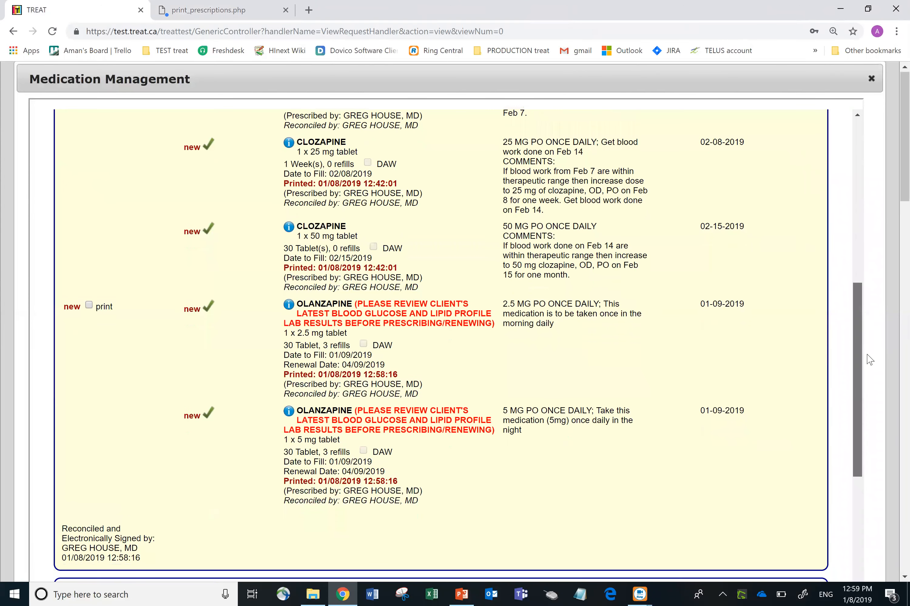
{"action": "left_click_drag", "start_coordinate": [870, 359], "coordinate": [869, 128]}
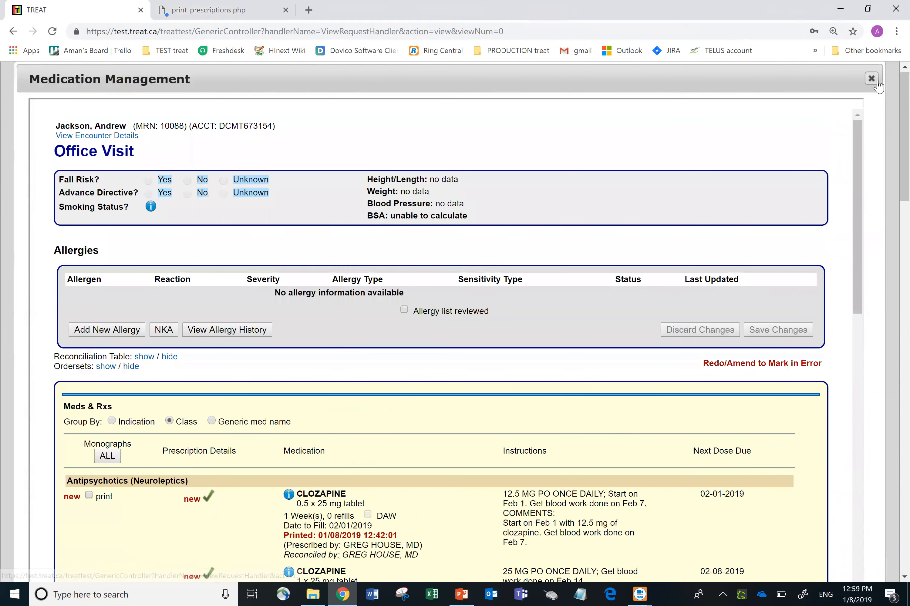
{"action": "left_click", "coordinate": [872, 79]}
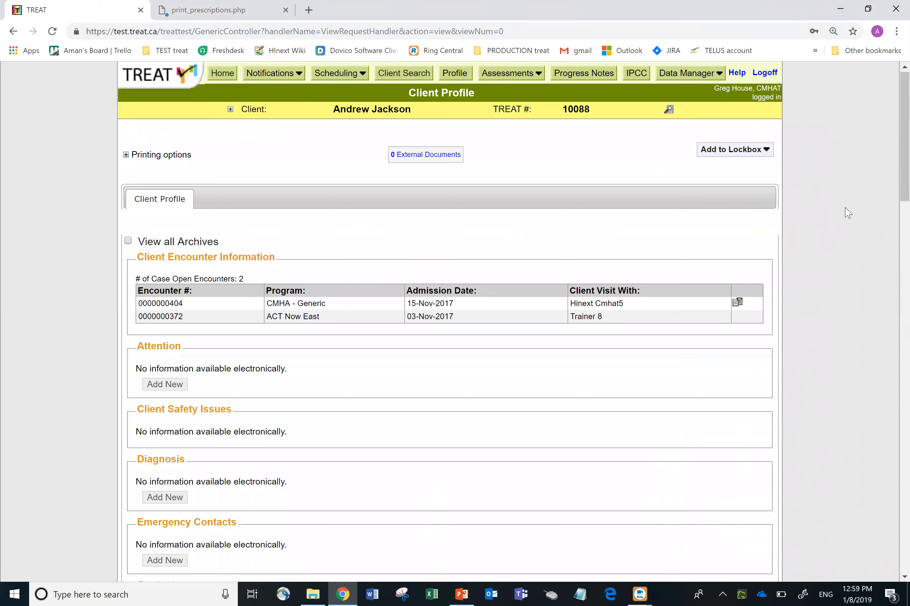
{"action": "left_click_drag", "start_coordinate": [905, 168], "coordinate": [905, 312]}
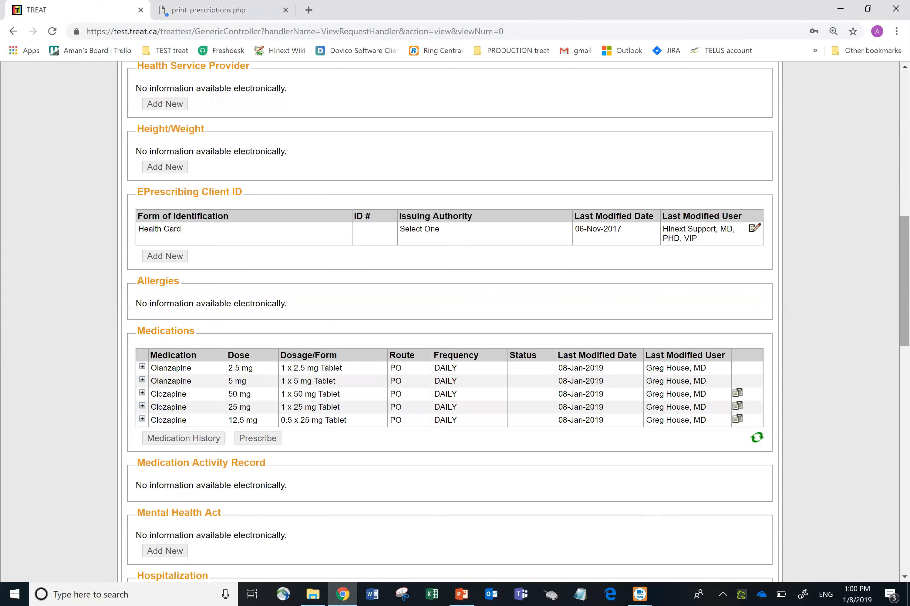
{"action": "left_click_drag", "start_coordinate": [904, 274], "coordinate": [904, 131]}
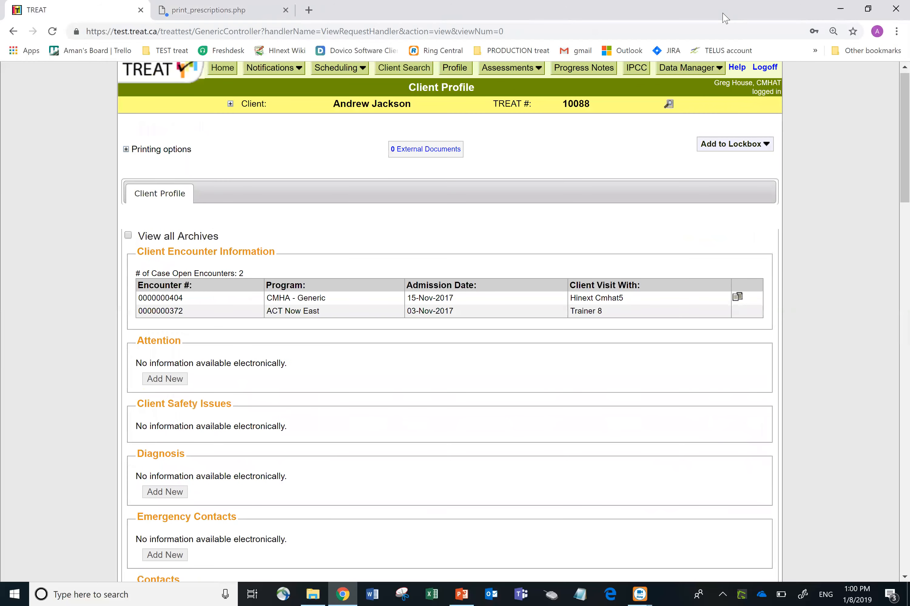